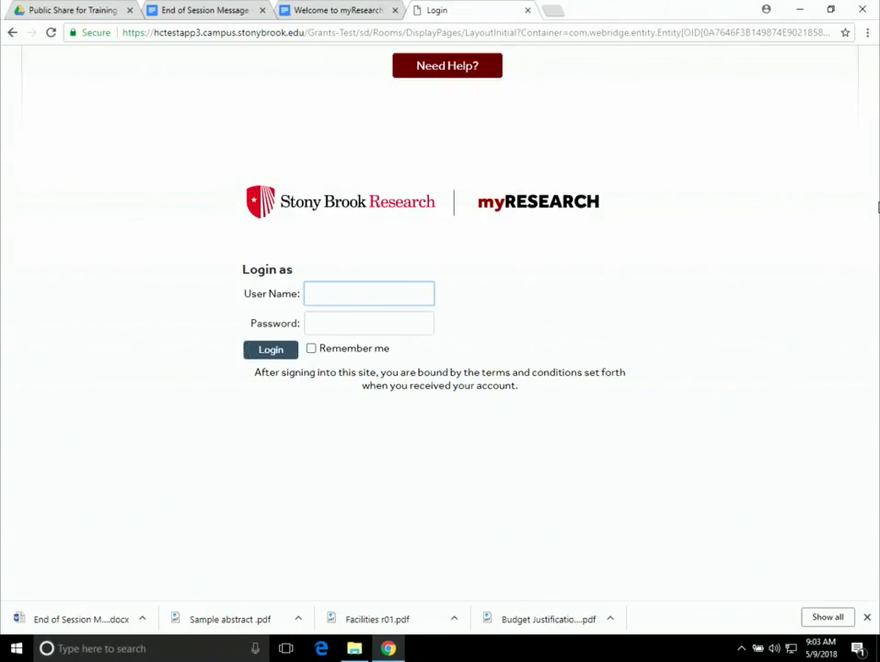
- Log in to myRESEARCH with the saved user name and the account password
{"action": "type", "text": "l"}
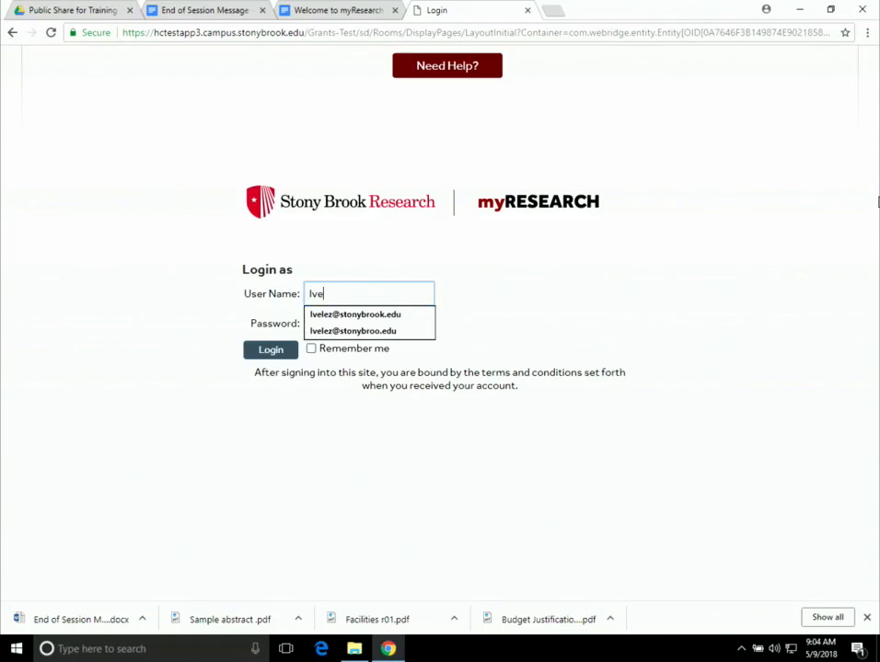
{"action": "type", "text": "ve"}
{"action": "left_click", "coordinate": [358, 315]}
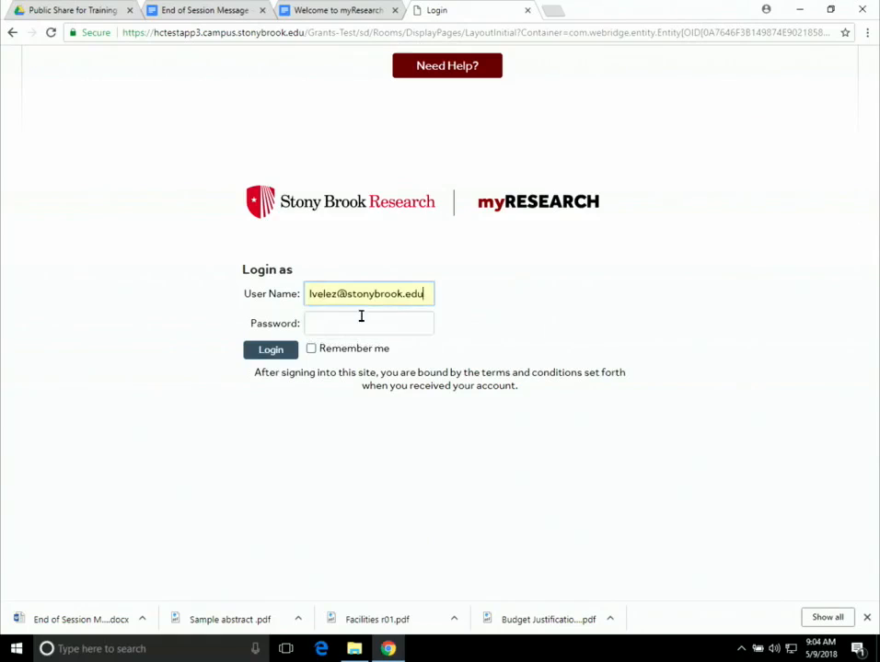
{"action": "left_click", "coordinate": [367, 328]}
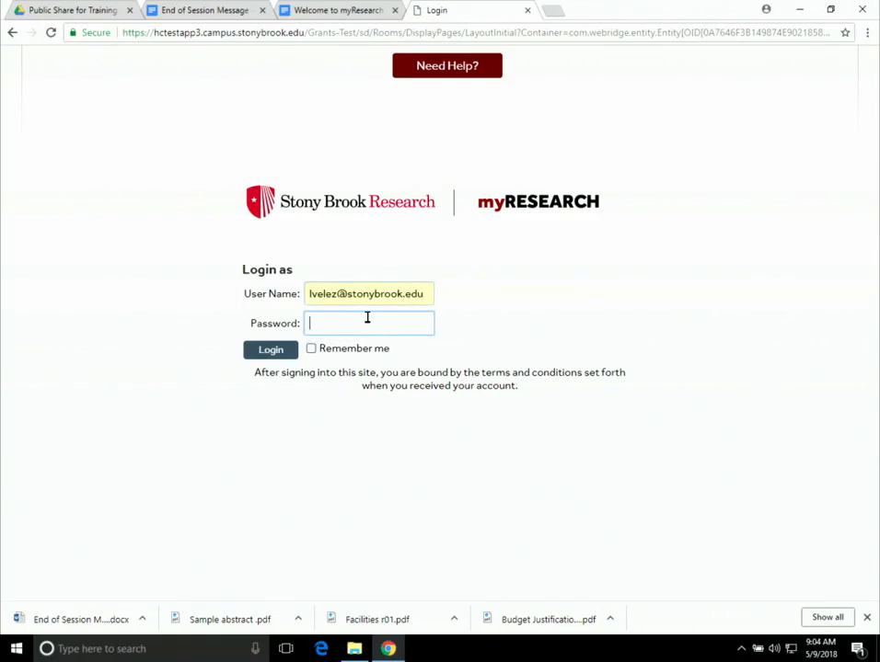
{"action": "type", "text": "•"}
{"action": "left_click", "coordinate": [282, 356]}
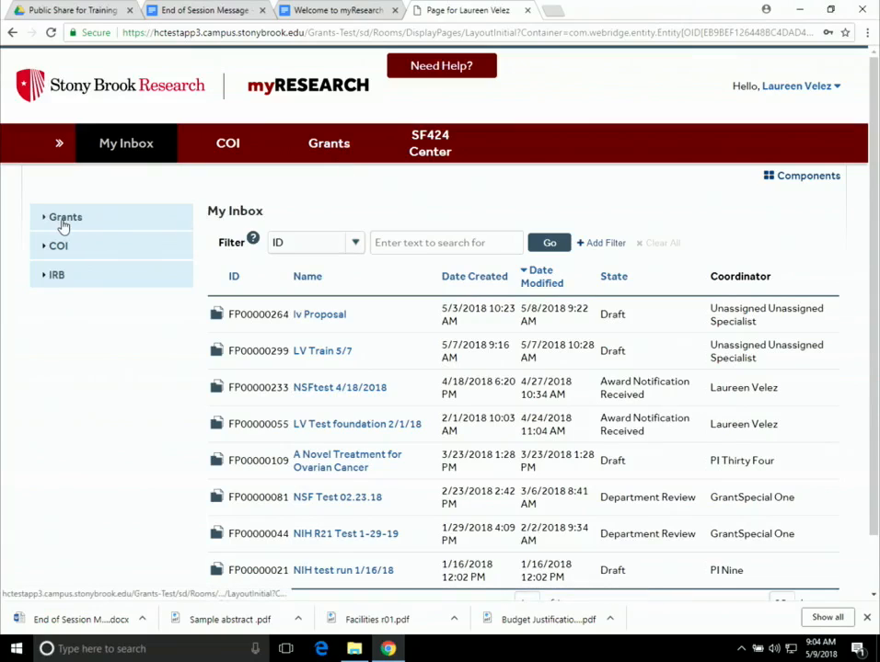
- From the Grants proposal list, start a new funding proposal for 'LDV Train'
{"action": "left_click", "coordinate": [337, 148]}
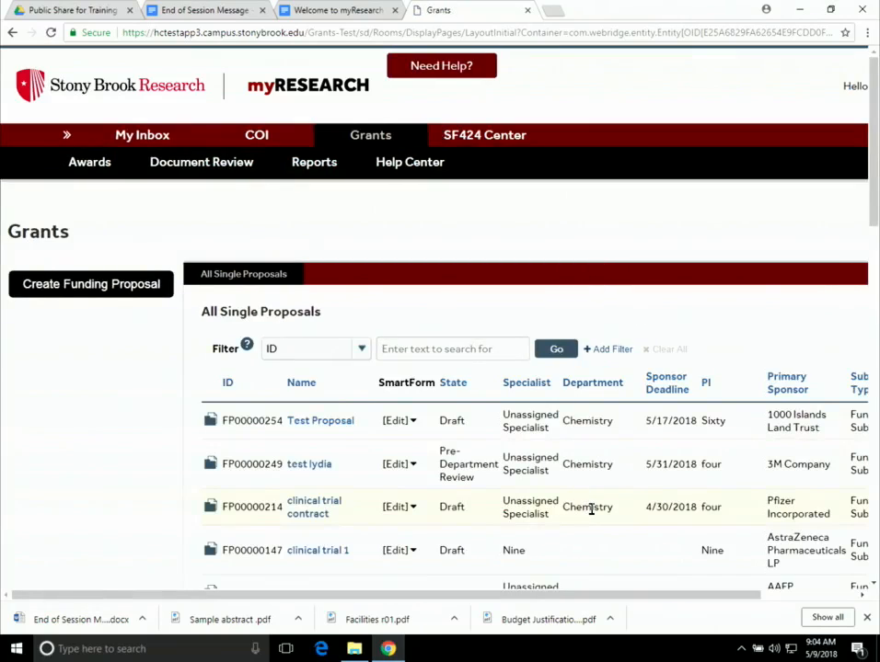
{"action": "scroll", "coordinate": [592, 509], "scroll_direction": "down", "scroll_amount": 3}
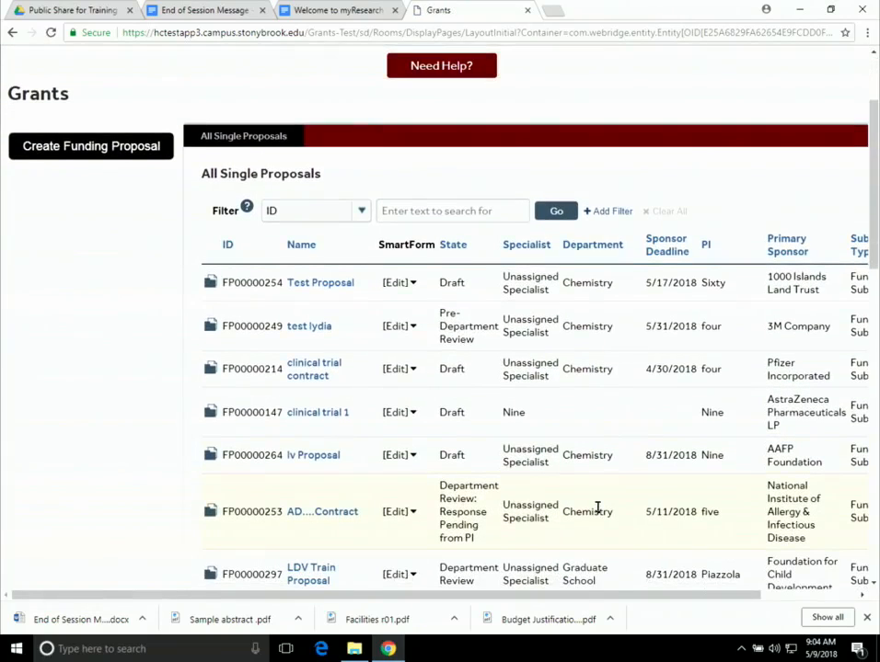
{"action": "scroll", "coordinate": [598, 509], "scroll_direction": "up", "scroll_amount": 2}
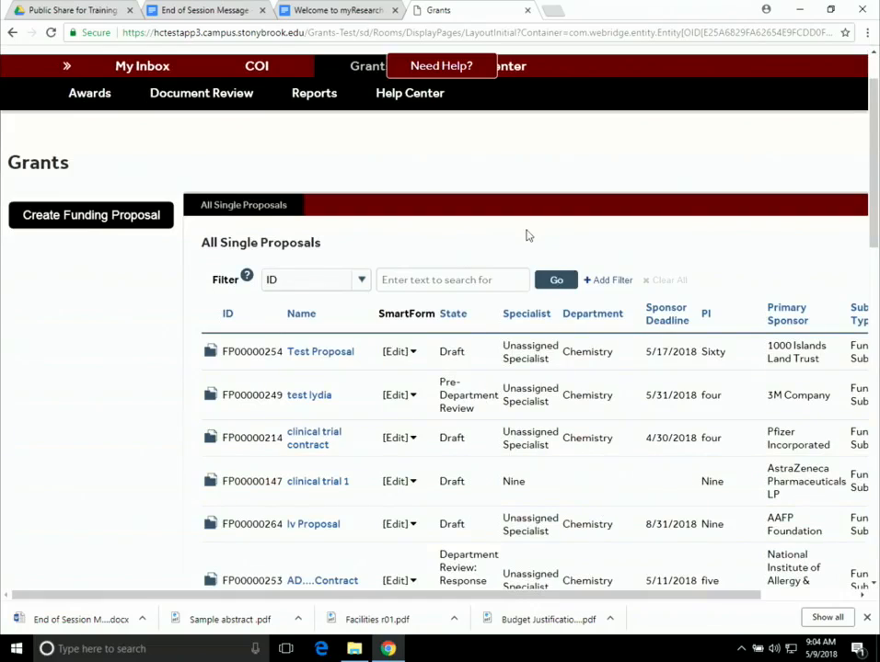
{"action": "scroll", "coordinate": [438, 178], "scroll_direction": "up", "scroll_amount": 1}
{"action": "scroll", "coordinate": [438, 178], "scroll_direction": "up", "scroll_amount": 1}
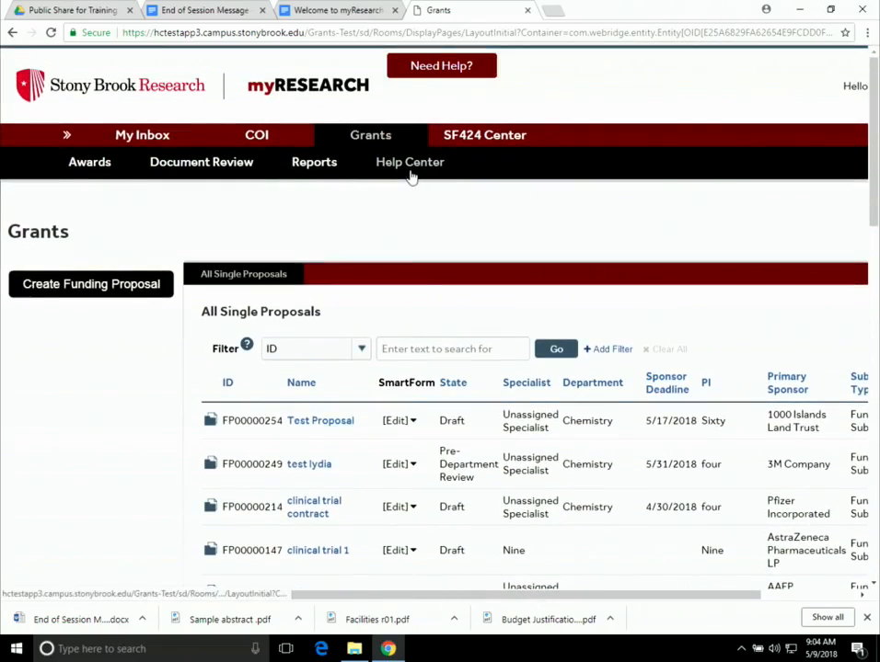
{"action": "left_click", "coordinate": [105, 293]}
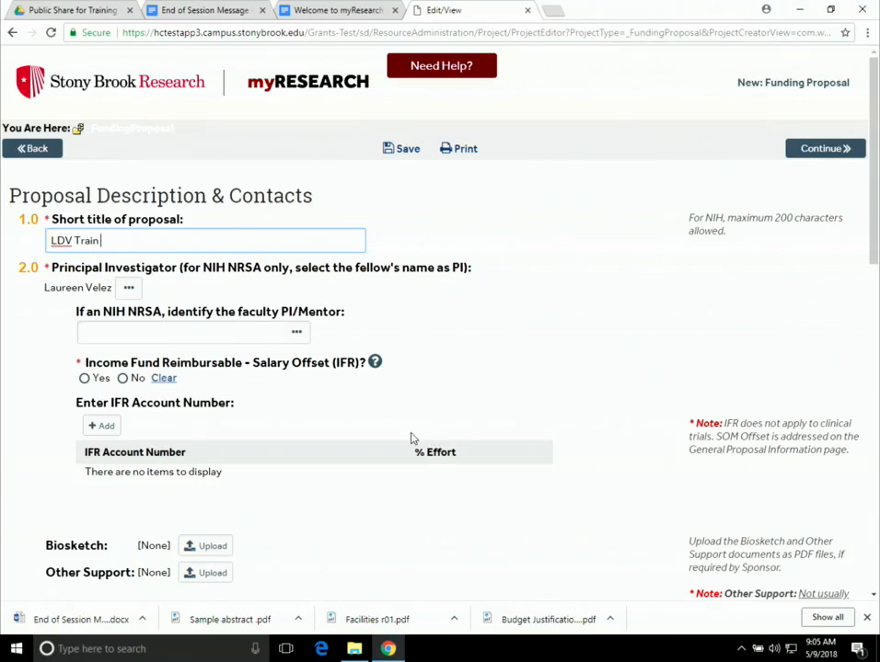
- Replace the Principal Investigator with the Chemistry faculty member found by surname search
{"action": "left_click", "coordinate": [129, 290]}
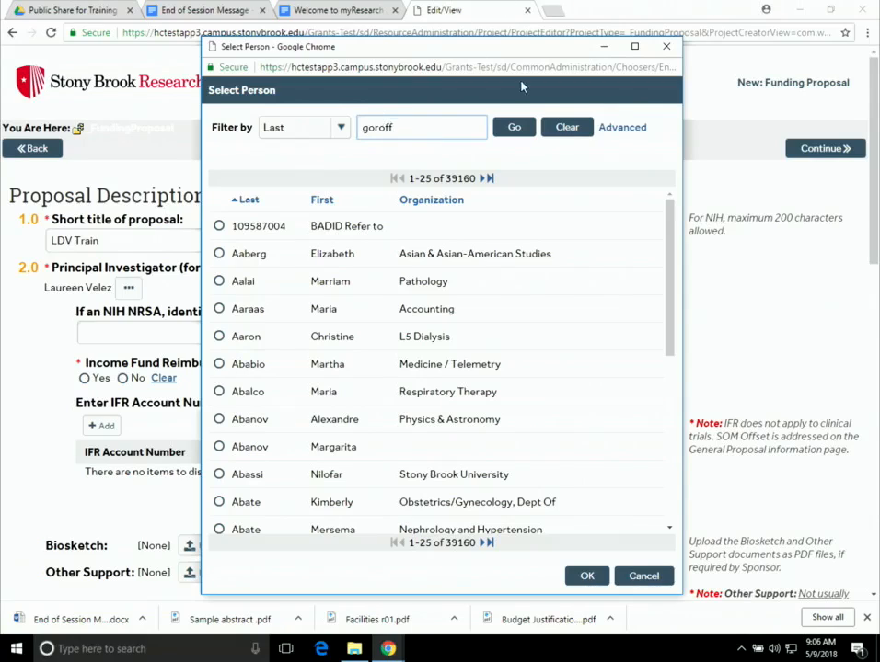
{"action": "left_click", "coordinate": [511, 131]}
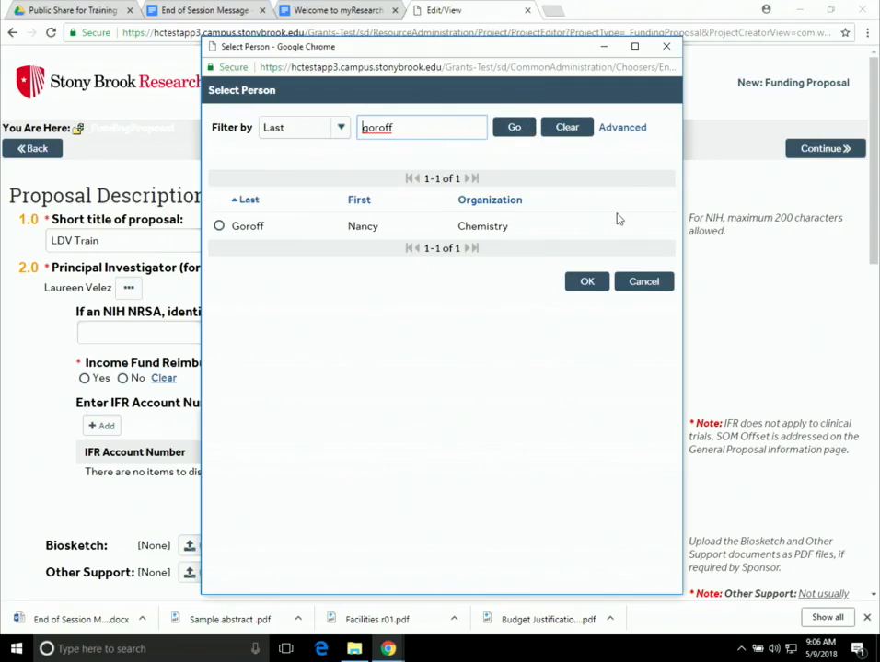
{"action": "left_click", "coordinate": [219, 227]}
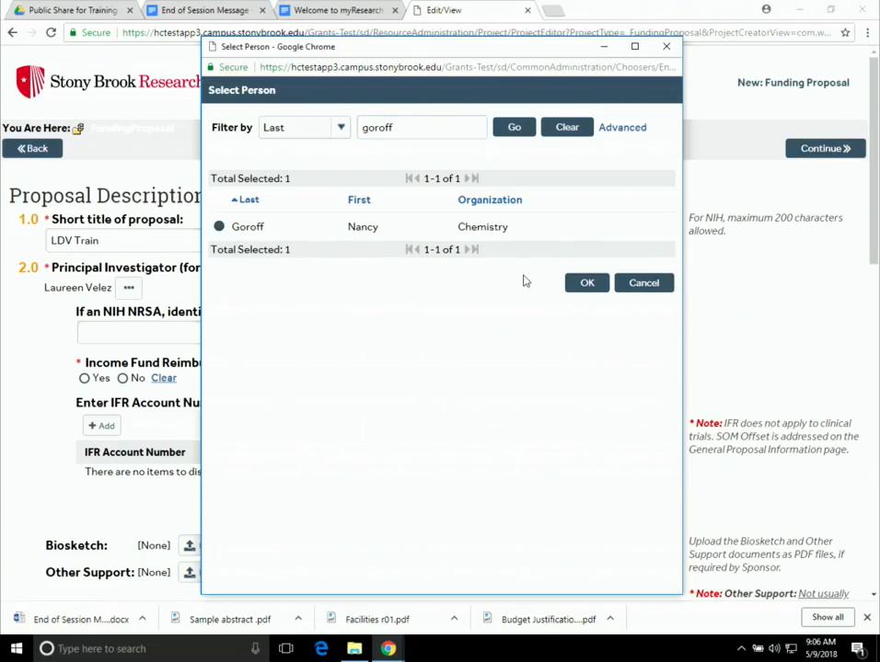
{"action": "left_click", "coordinate": [586, 283]}
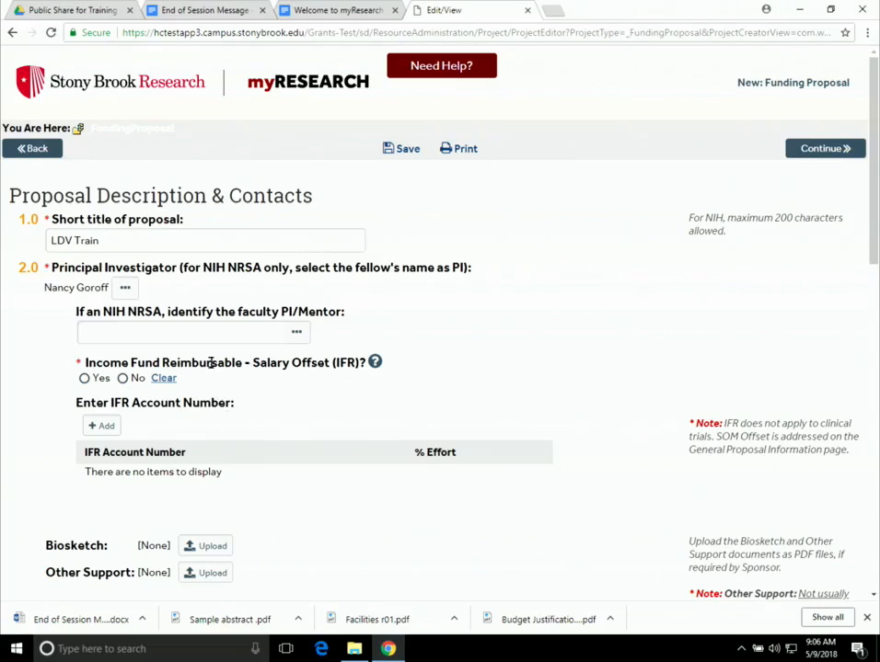
- Answer Yes to Income Fund Reimbursable and add an IFR account at 5% effort
{"action": "left_click", "coordinate": [84, 378]}
{"action": "left_click", "coordinate": [104, 426]}
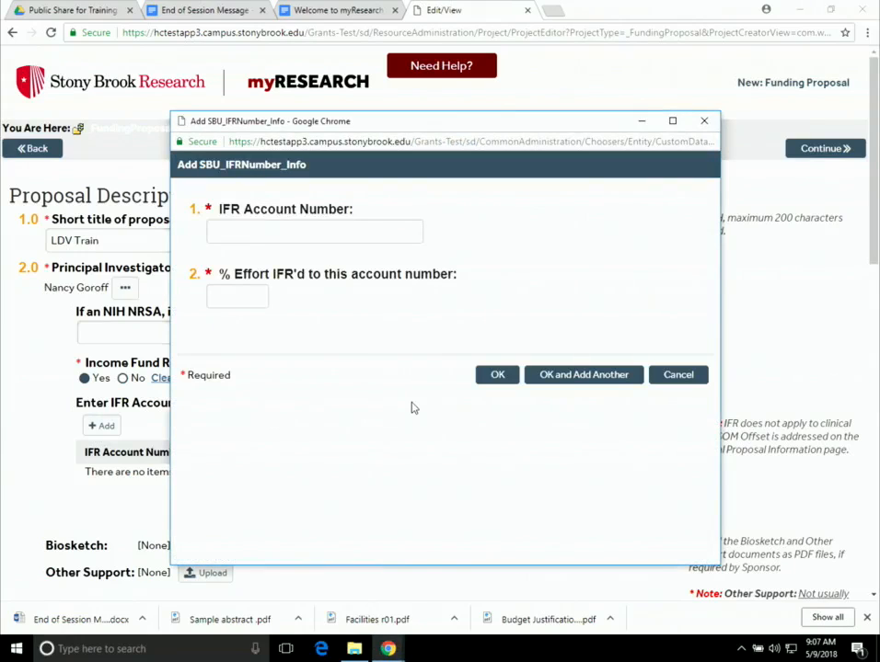
{"action": "left_click", "coordinate": [245, 231]}
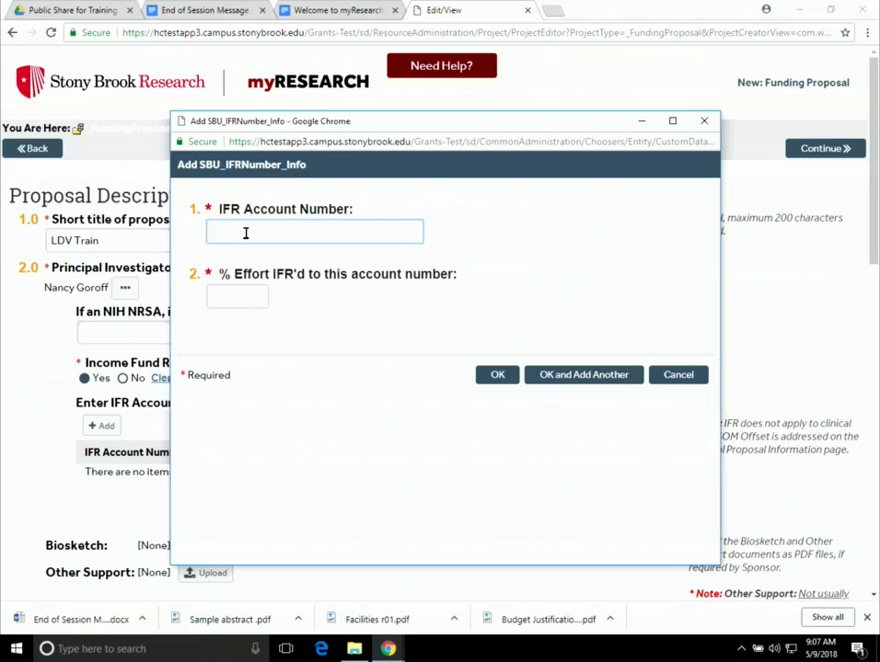
{"action": "type", "text": "12345"}
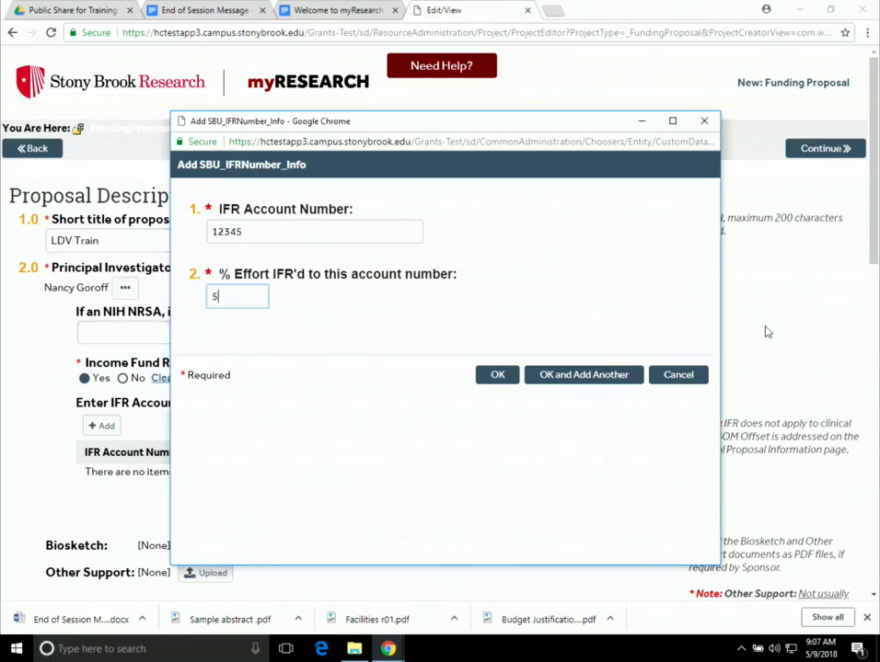
{"action": "left_click", "coordinate": [495, 377]}
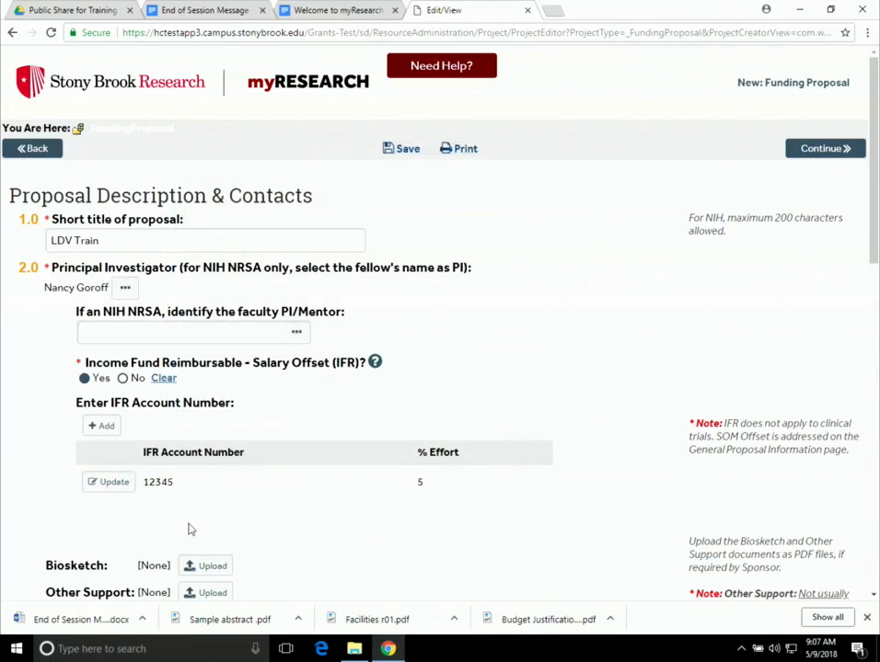
- Search by surname and pick the Research Administration staff member as Departmental Research Coordinator
{"action": "scroll", "coordinate": [515, 526], "scroll_direction": "down", "scroll_amount": 1}
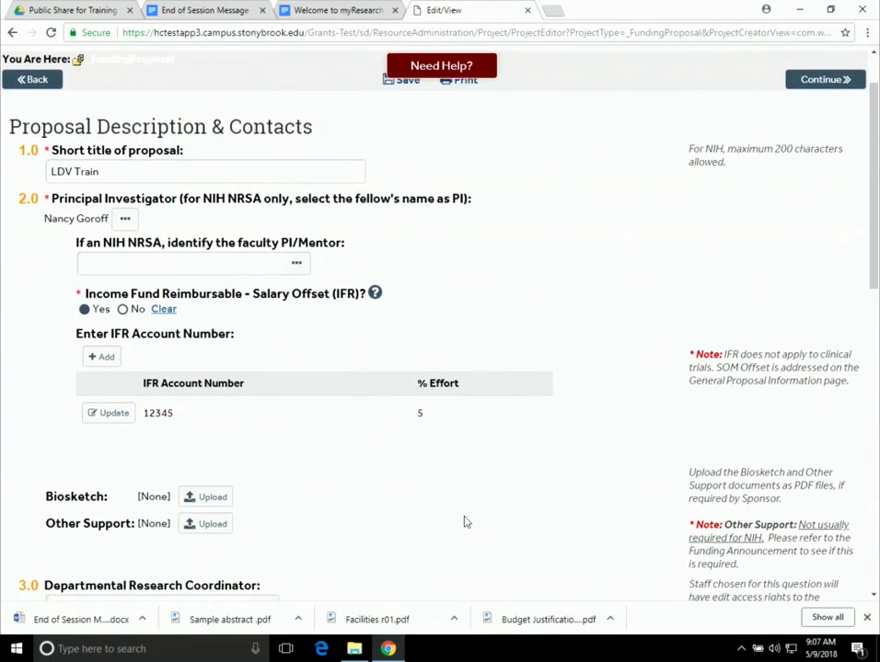
{"action": "scroll", "coordinate": [460, 520], "scroll_direction": "down", "scroll_amount": 1}
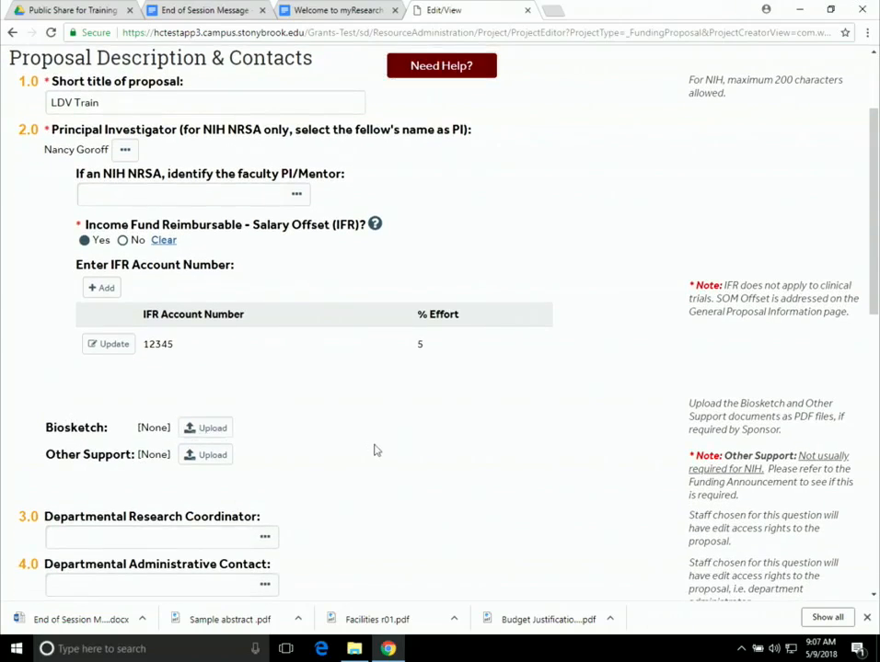
{"action": "scroll", "coordinate": [516, 464], "scroll_direction": "down", "scroll_amount": 1}
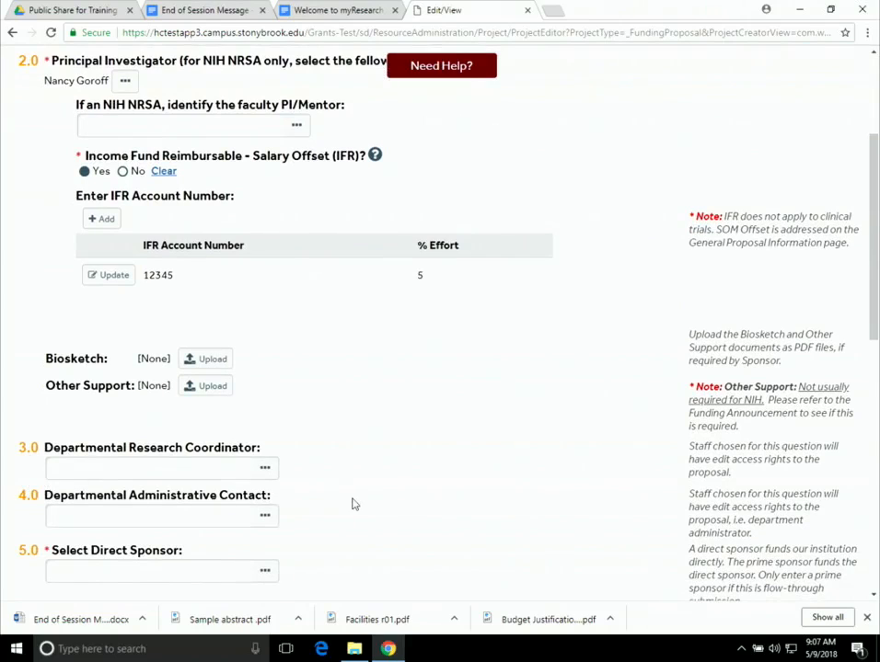
{"action": "left_click", "coordinate": [264, 470]}
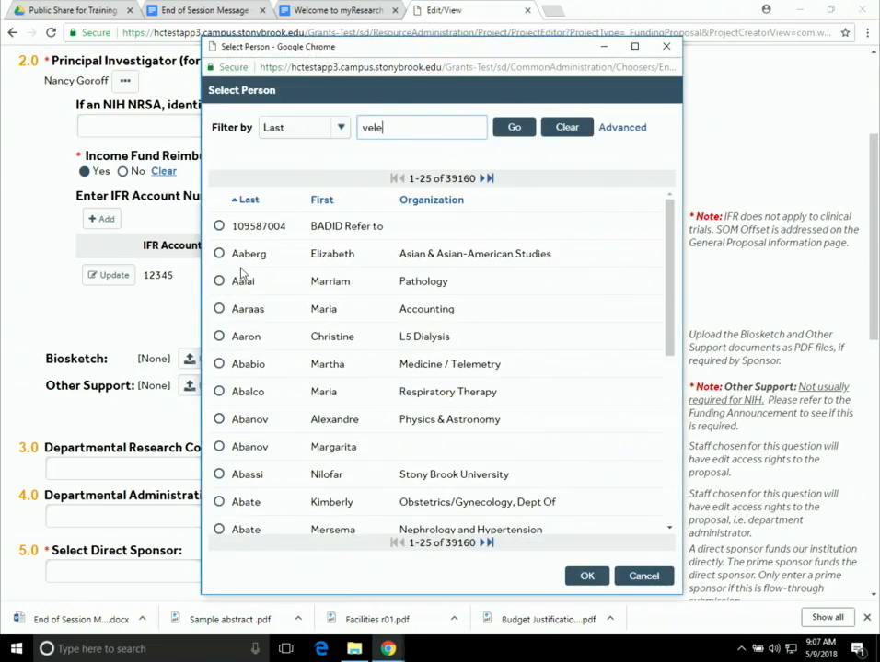
{"action": "type", "text": "velez"}
{"action": "key", "text": "Return"}
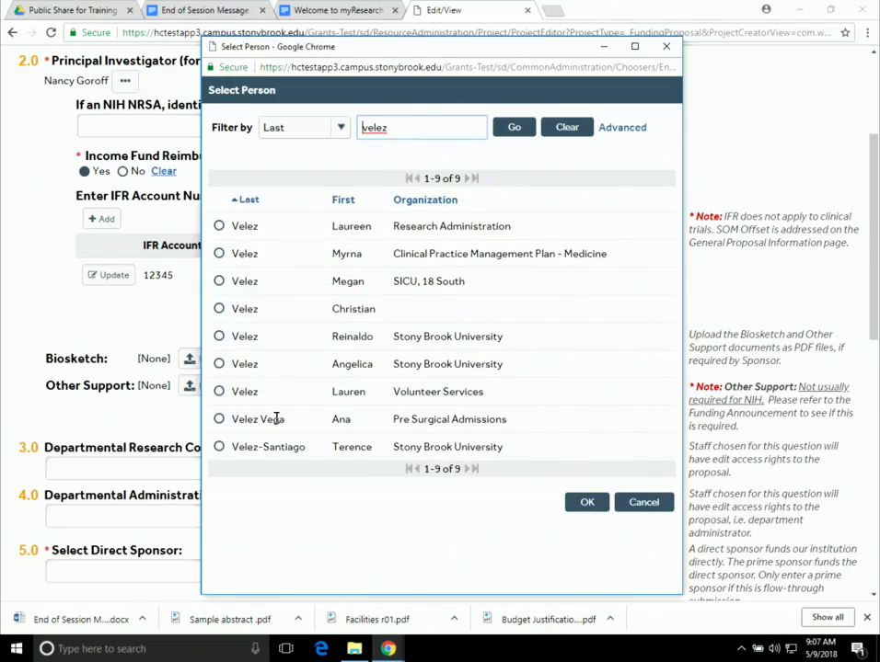
{"action": "left_click", "coordinate": [218, 227]}
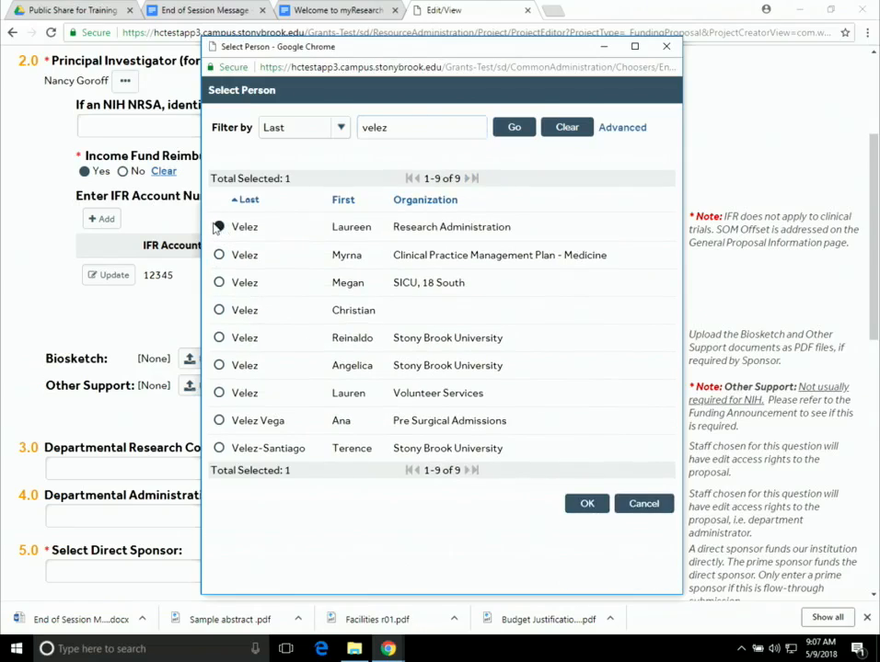
{"action": "left_click", "coordinate": [578, 504]}
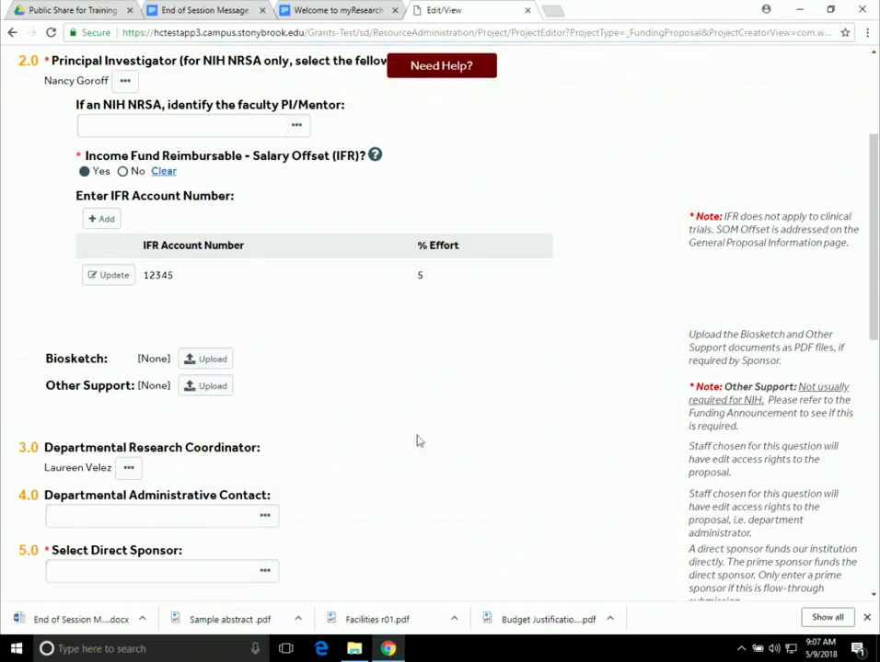
{"action": "scroll", "coordinate": [363, 500], "scroll_direction": "up", "scroll_amount": 2}
- Pick Simons Foundation from the direct sponsor autocomplete suggestions
{"action": "scroll", "coordinate": [380, 505], "scroll_direction": "down", "scroll_amount": 2}
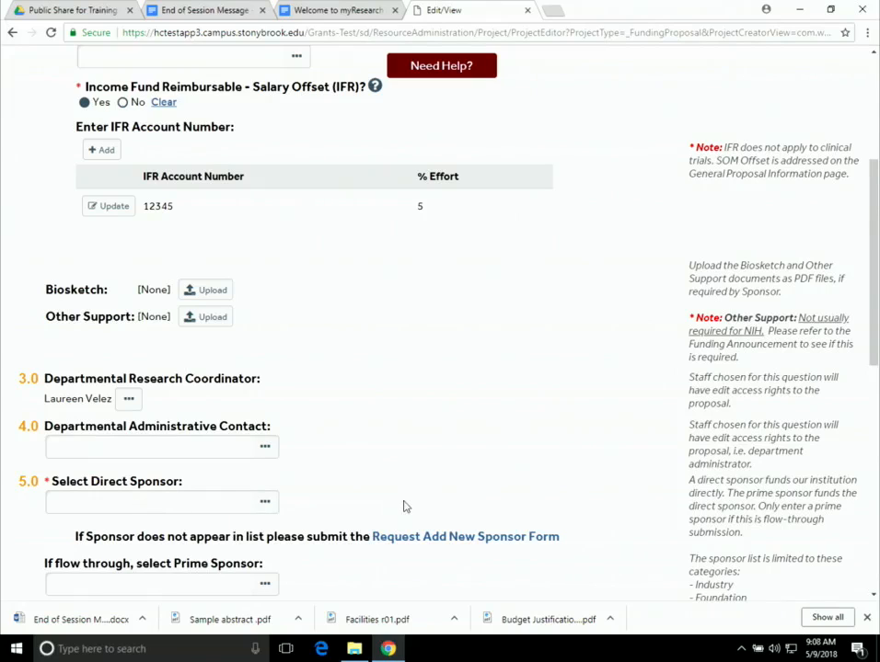
{"action": "scroll", "coordinate": [433, 505], "scroll_direction": "down", "scroll_amount": 1}
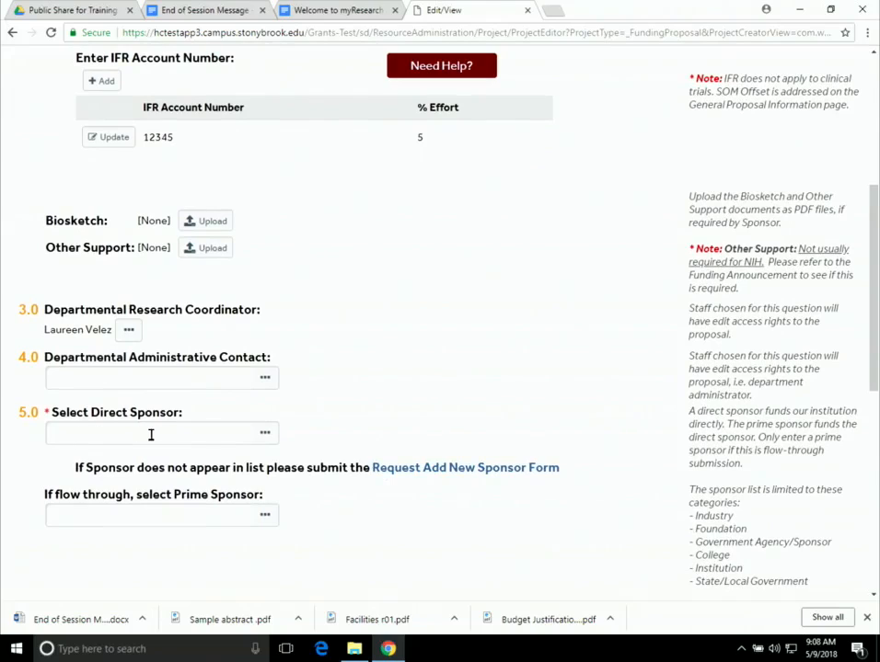
{"action": "left_click", "coordinate": [214, 432]}
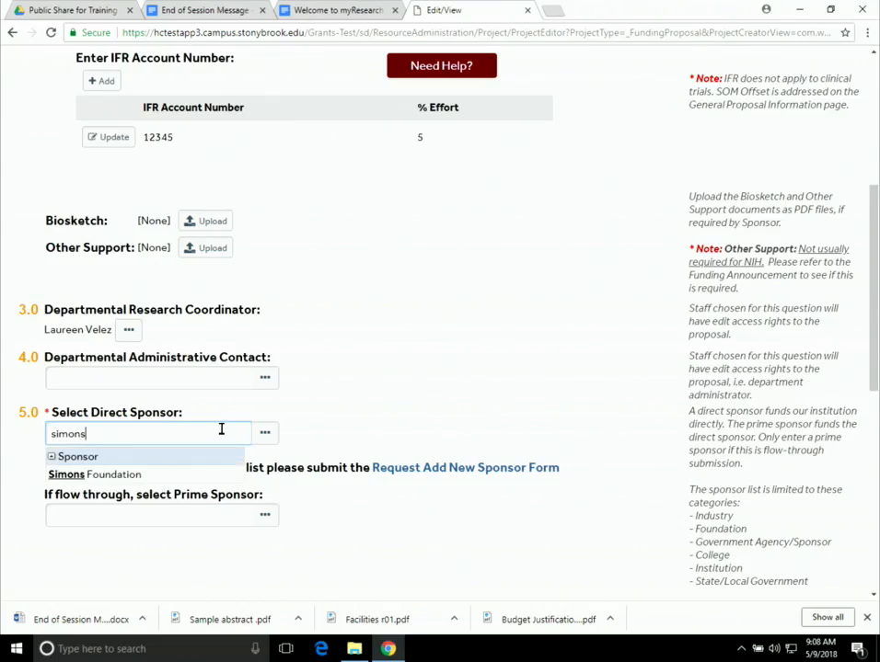
{"action": "left_click", "coordinate": [131, 475]}
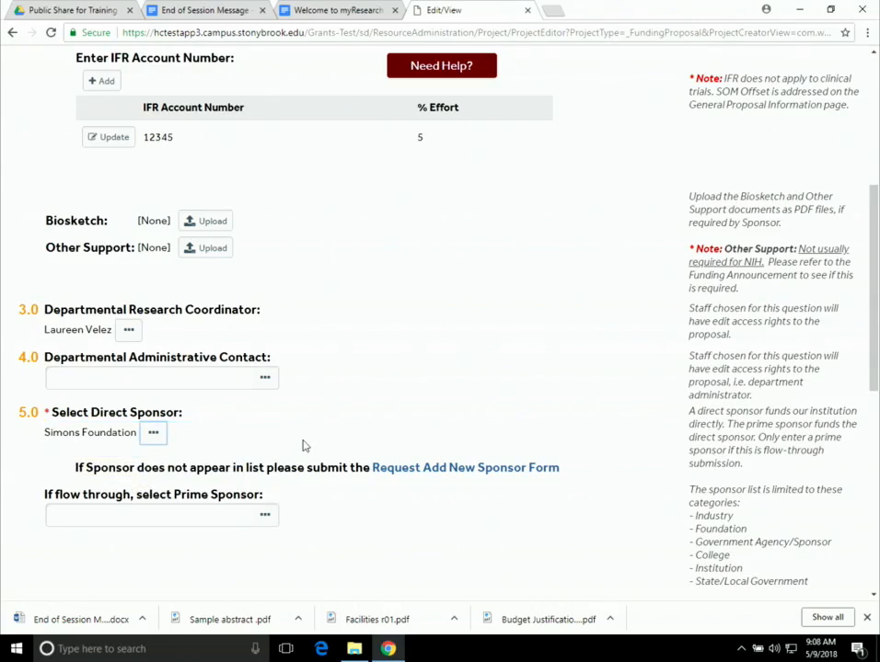
{"action": "scroll", "coordinate": [450, 468], "scroll_direction": "down", "scroll_amount": 1}
{"action": "scroll", "coordinate": [450, 469], "scroll_direction": "down", "scroll_amount": 3}
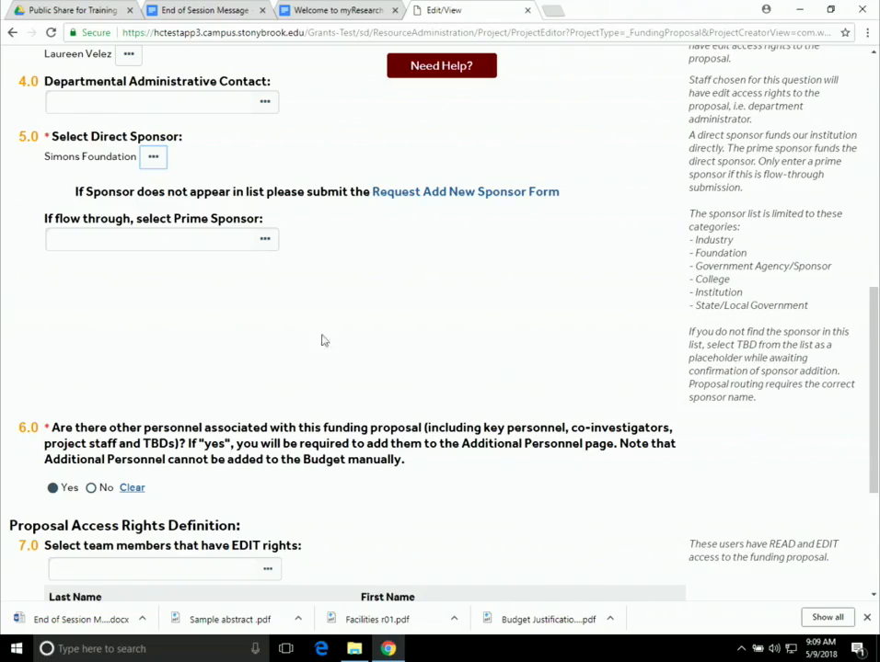
- Scroll past the other-personnel question to the empty edit and read-only access lists
{"action": "scroll", "coordinate": [442, 396], "scroll_direction": "down", "scroll_amount": 1}
{"action": "scroll", "coordinate": [494, 410], "scroll_direction": "down", "scroll_amount": 1}
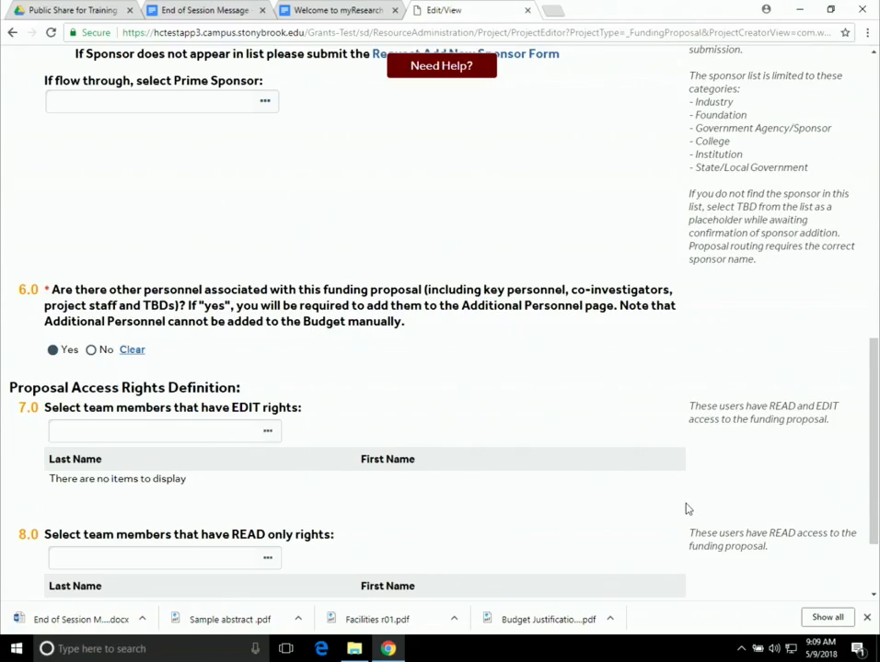
{"action": "scroll", "coordinate": [687, 508], "scroll_direction": "down", "scroll_amount": 1}
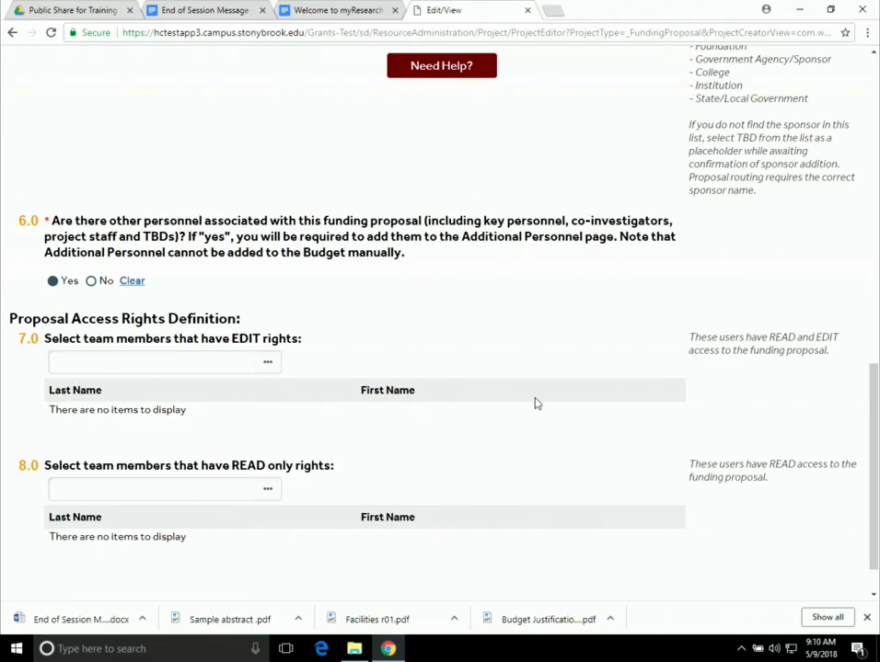
{"action": "scroll", "coordinate": [534, 403], "scroll_direction": "down", "scroll_amount": 1}
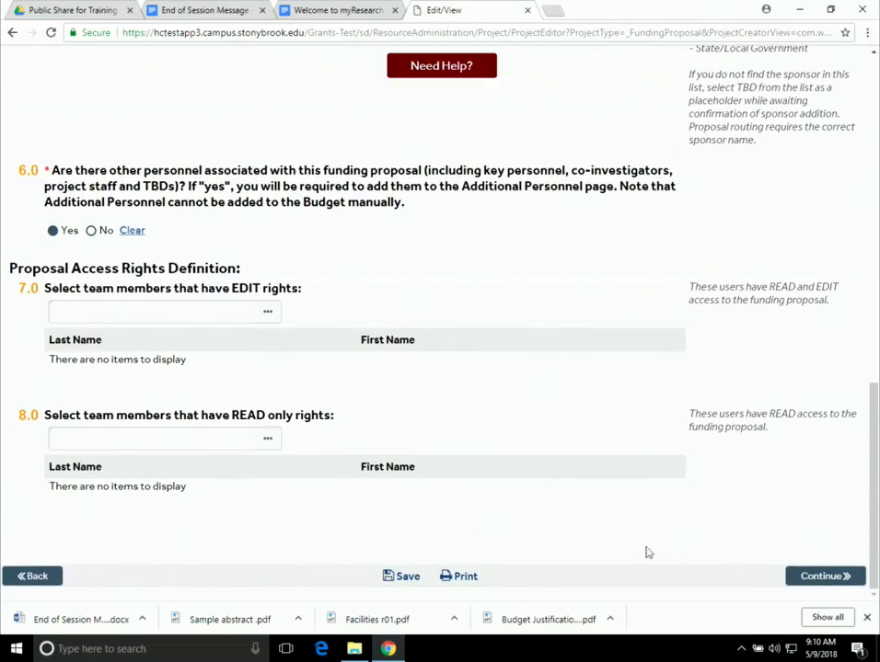
- Continue to the Additional Personnel page and dismiss the Jump To section list unused
{"action": "left_click", "coordinate": [797, 586]}
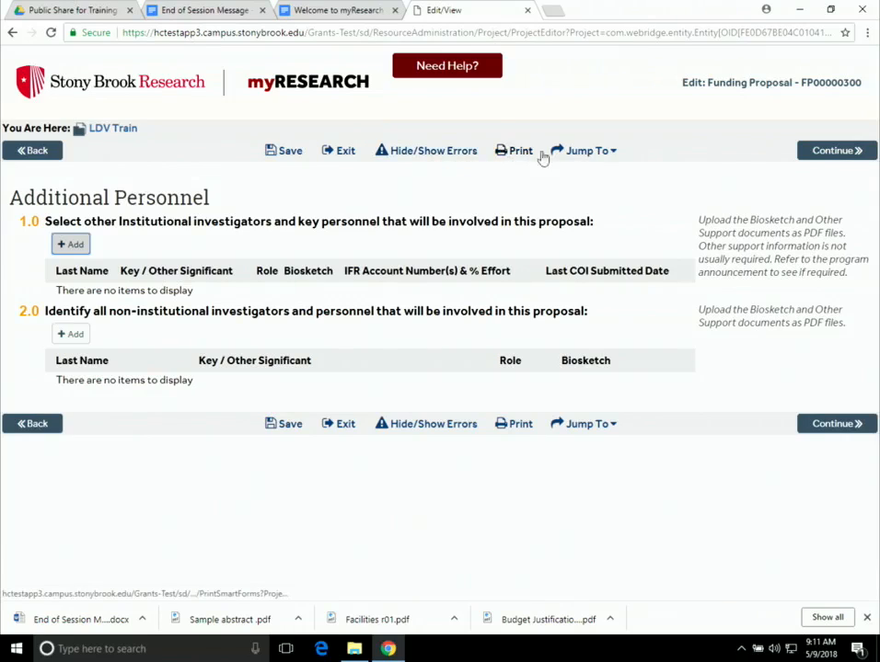
{"action": "left_click", "coordinate": [596, 153]}
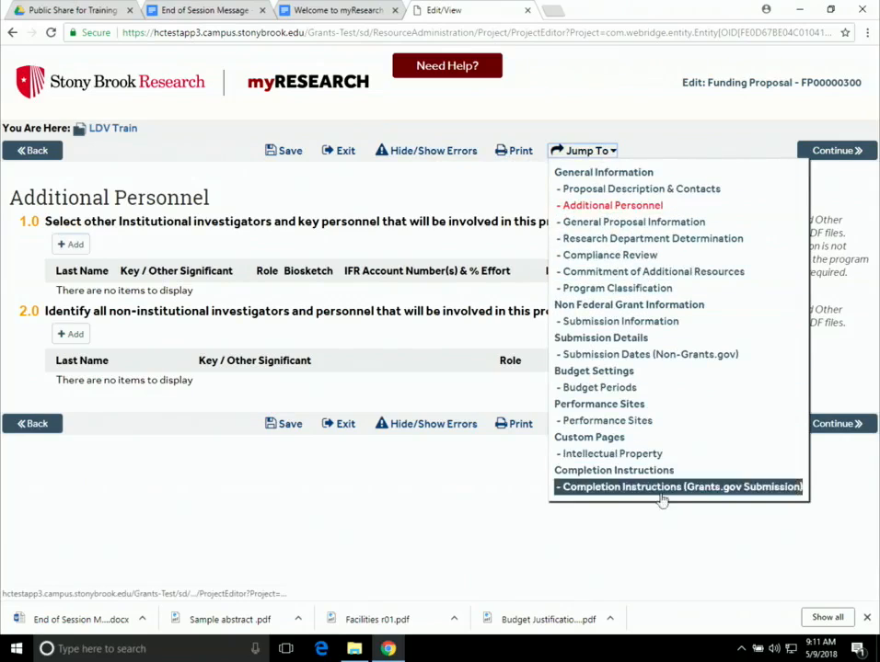
{"action": "left_click", "coordinate": [585, 153]}
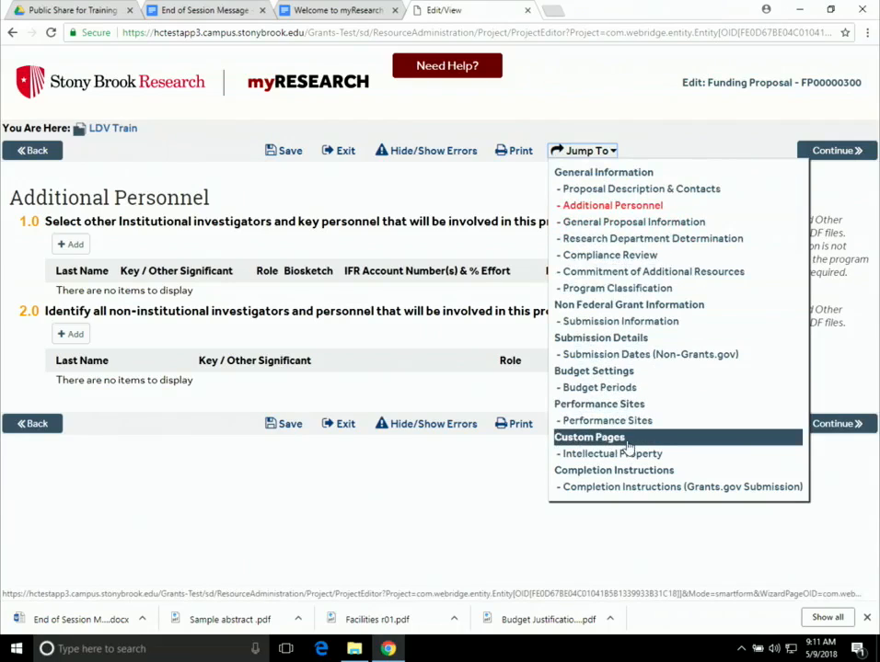
{"action": "left_click", "coordinate": [649, 145]}
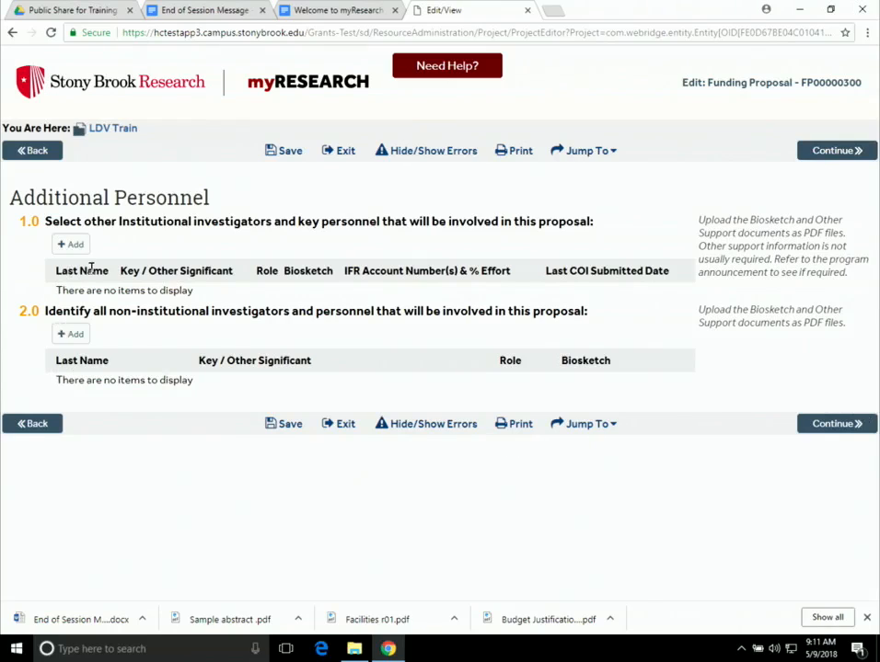
- Add an institutional person, selecting the staff member through a last-name search
{"action": "left_click", "coordinate": [69, 244]}
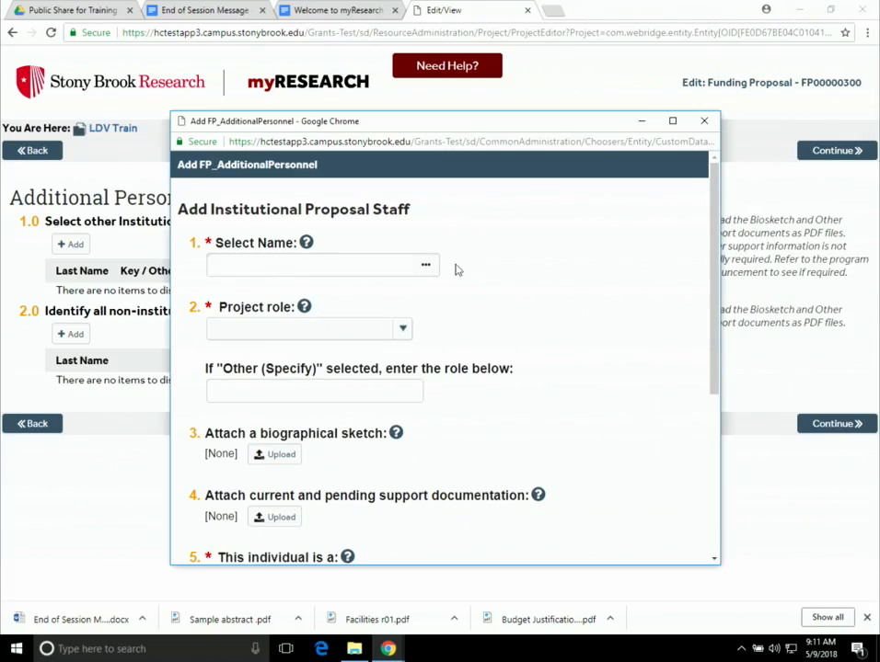
{"action": "left_click", "coordinate": [429, 266]}
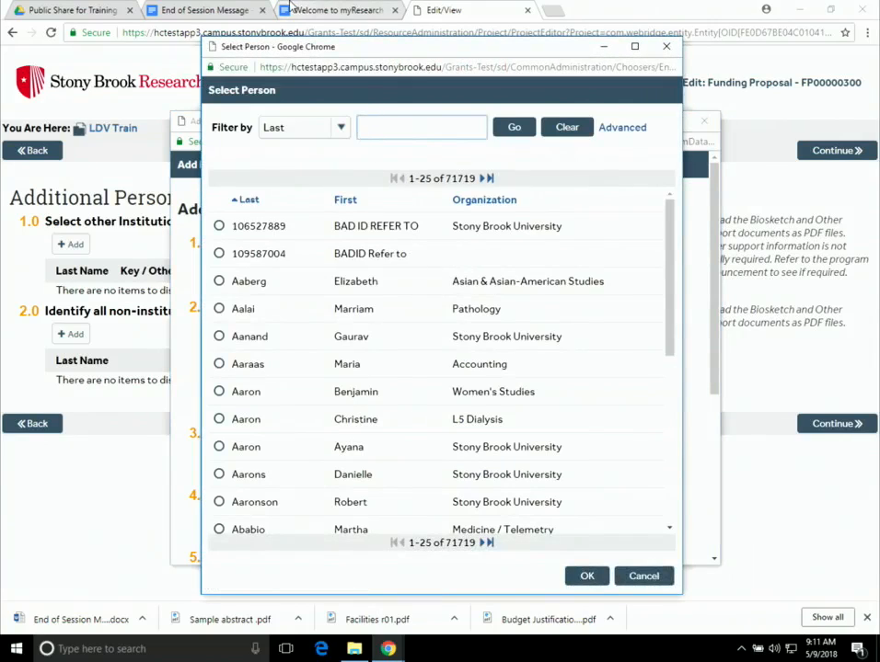
{"action": "type", "text": "kibler"}
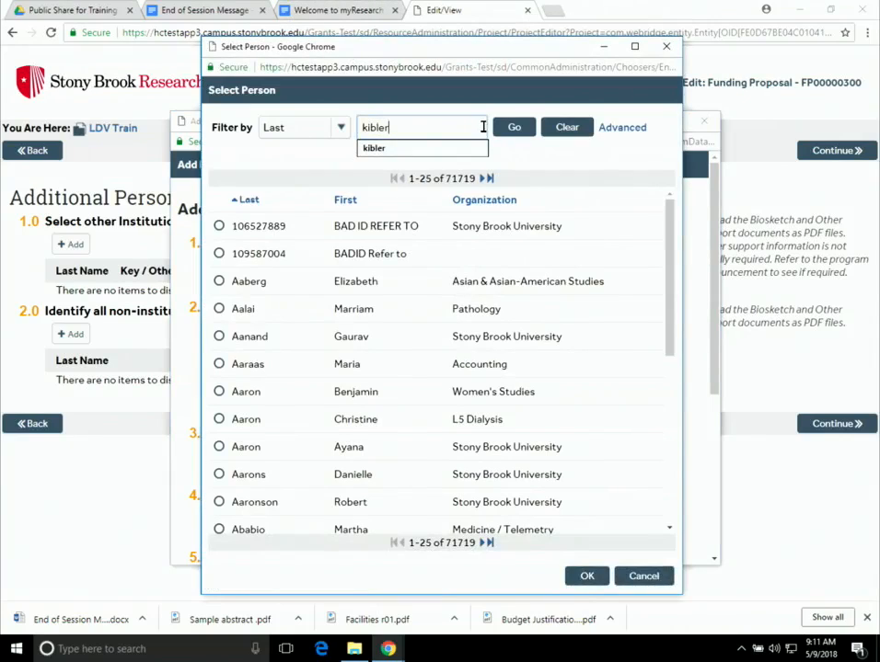
{"action": "left_click", "coordinate": [515, 127]}
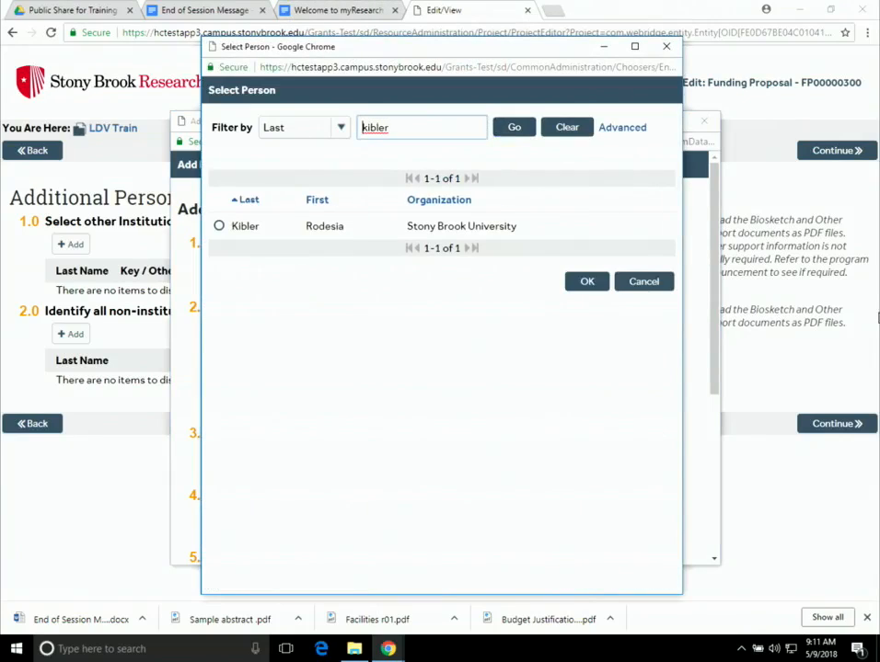
{"action": "left_click", "coordinate": [219, 226]}
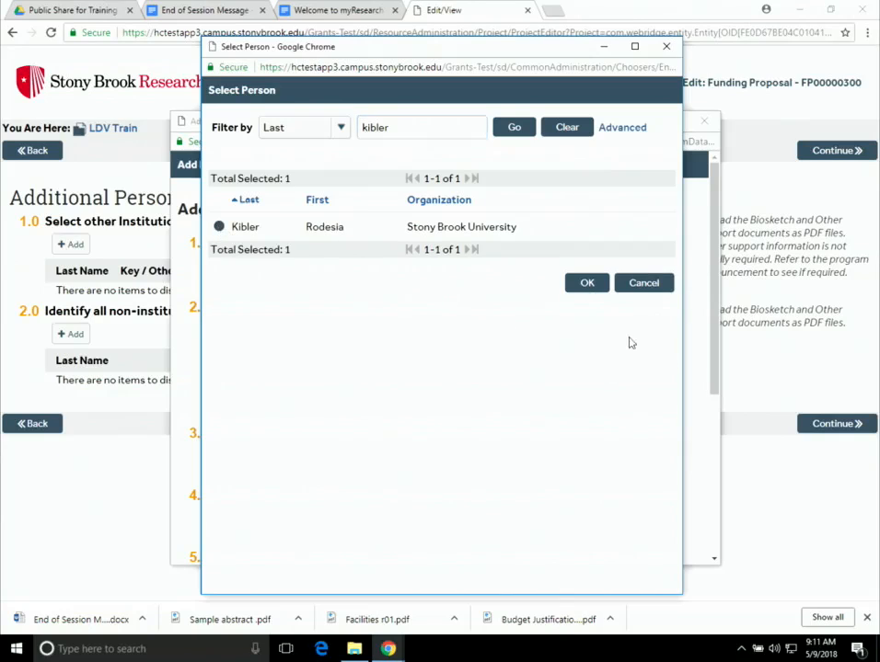
{"action": "left_click", "coordinate": [585, 287]}
- Give them role Technician, type Other Personnel, and No for both IFR and SOM offsets
{"action": "left_click", "coordinate": [398, 329]}
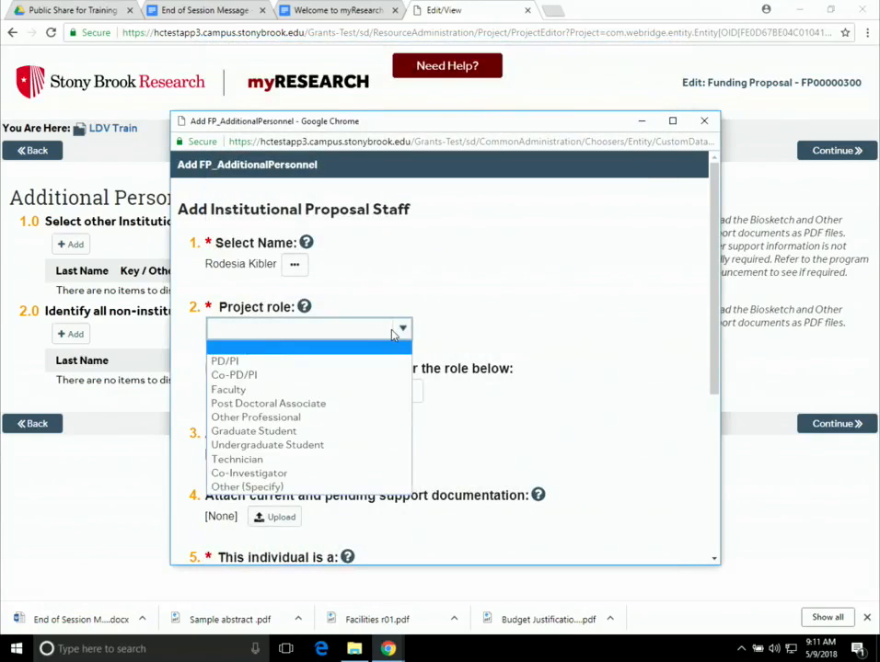
{"action": "left_click", "coordinate": [314, 460]}
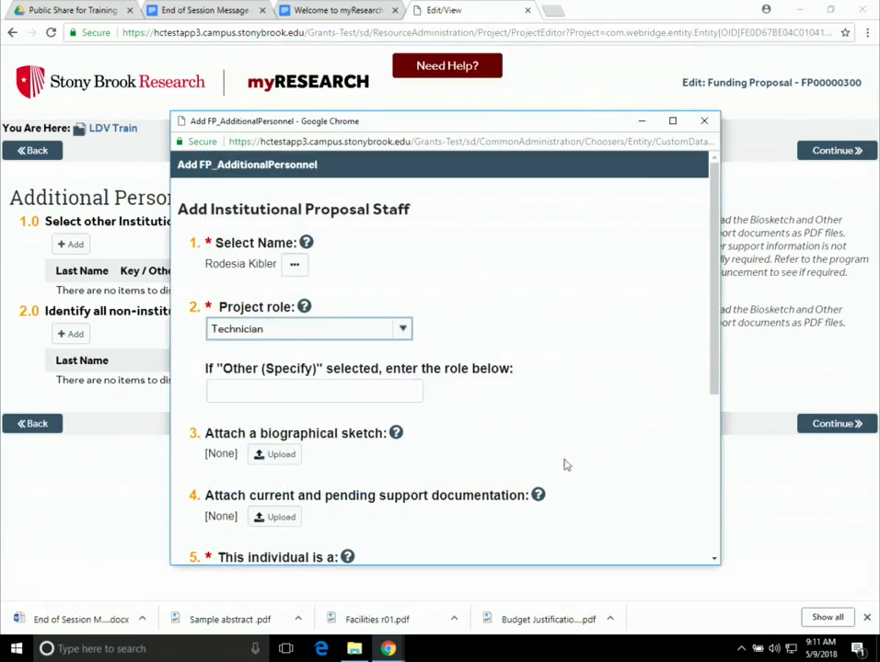
{"action": "scroll", "coordinate": [614, 372], "scroll_direction": "down", "scroll_amount": 3}
{"action": "scroll", "coordinate": [552, 345], "scroll_direction": "down", "scroll_amount": 1}
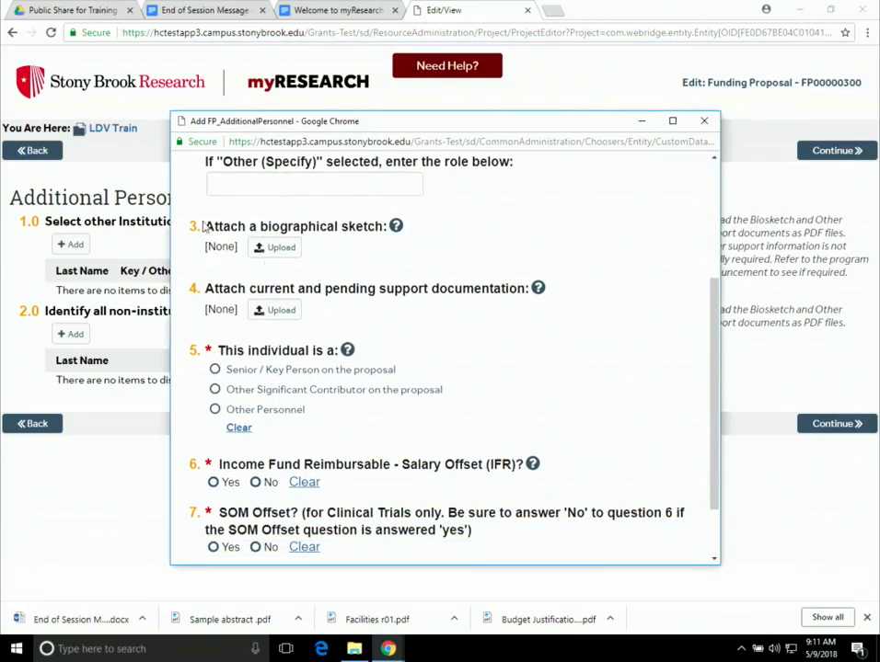
{"action": "left_click", "coordinate": [213, 411]}
{"action": "scroll", "coordinate": [535, 409], "scroll_direction": "down", "scroll_amount": 1}
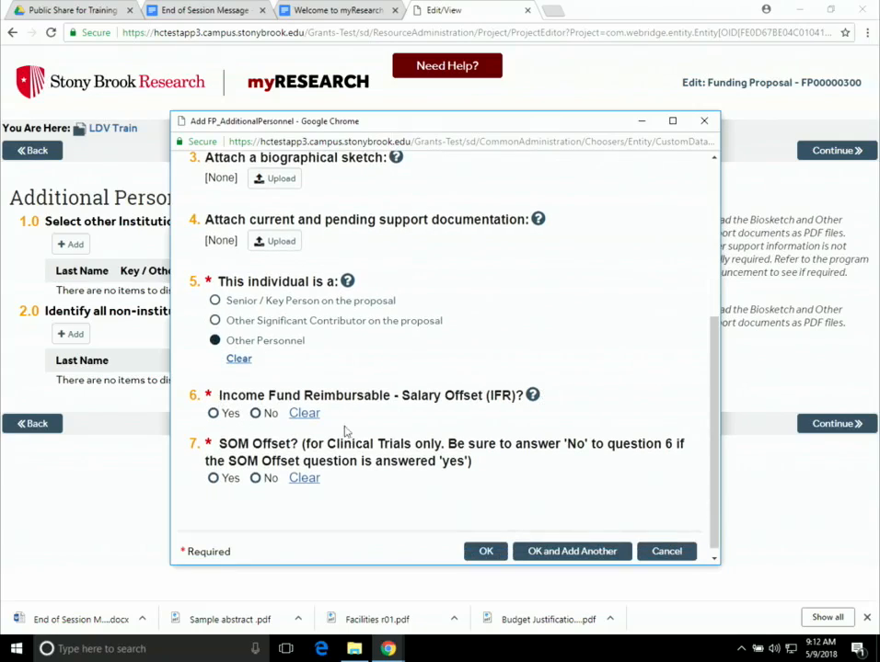
{"action": "left_click", "coordinate": [256, 414]}
{"action": "left_click", "coordinate": [256, 480]}
- Save the Technician entry and add the TBD placeholder as a Graduate Student
{"action": "left_click", "coordinate": [582, 552]}
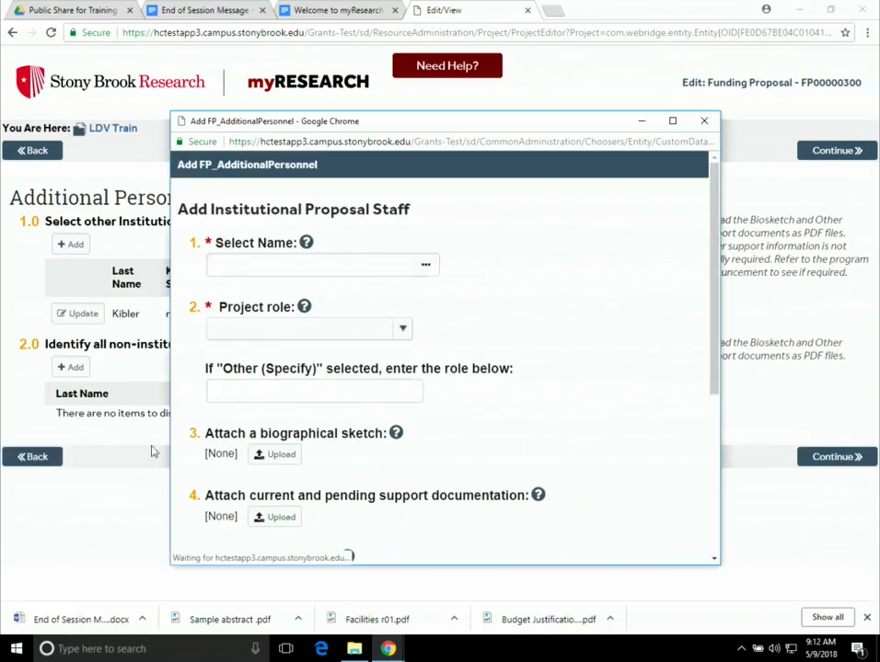
{"action": "left_click", "coordinate": [349, 267]}
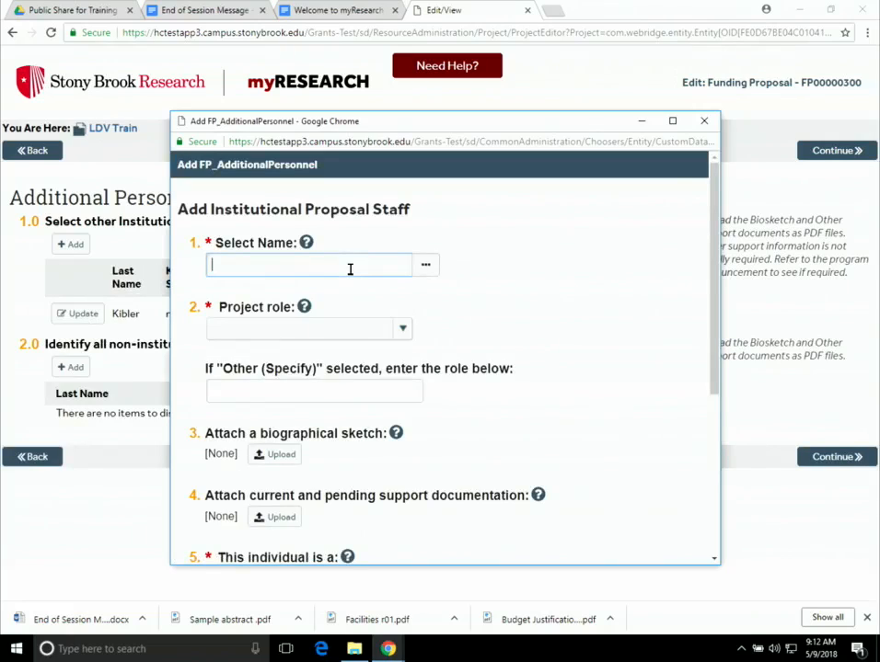
{"action": "type", "text": "tbd"}
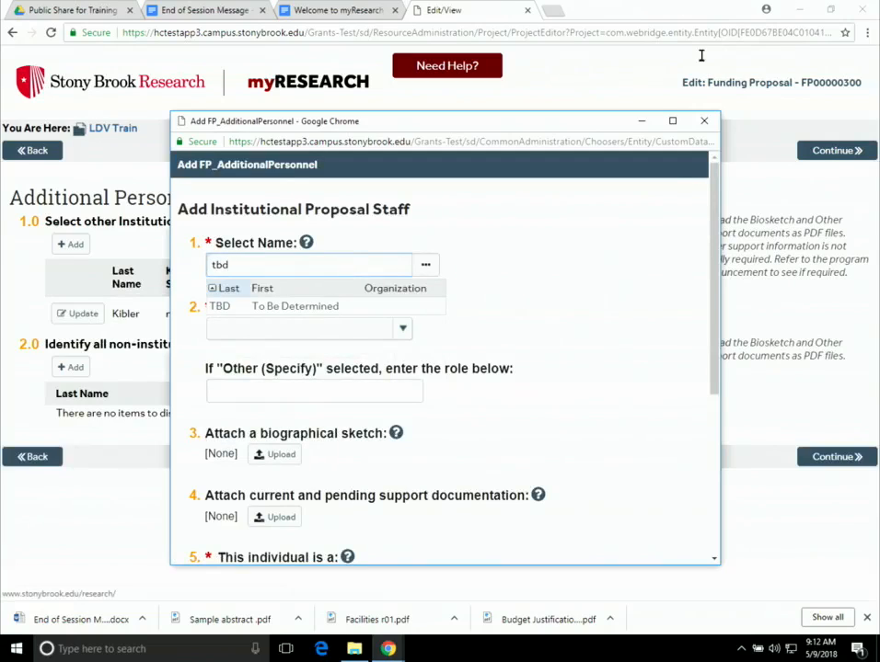
{"action": "left_click", "coordinate": [308, 306]}
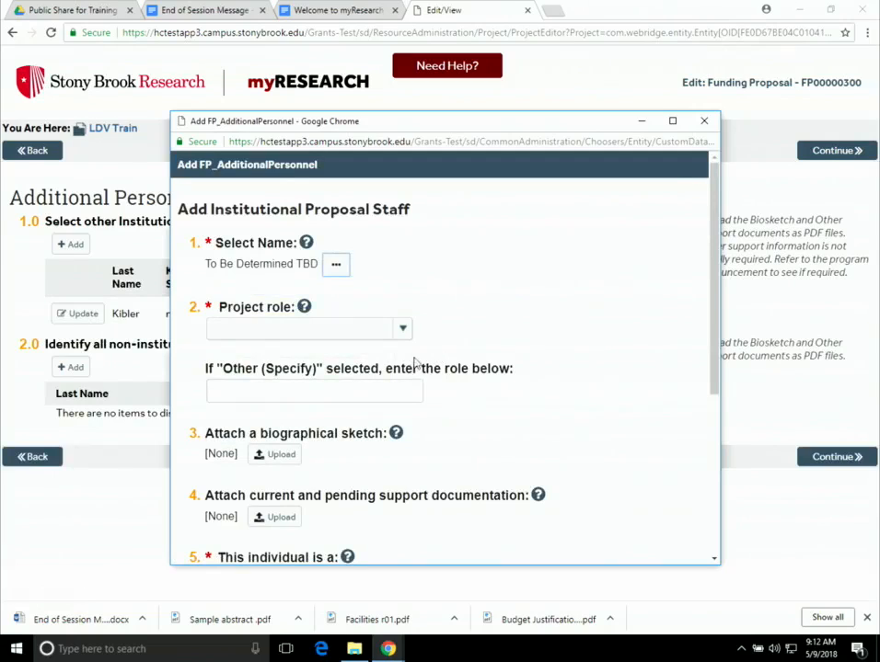
{"action": "left_click", "coordinate": [404, 329]}
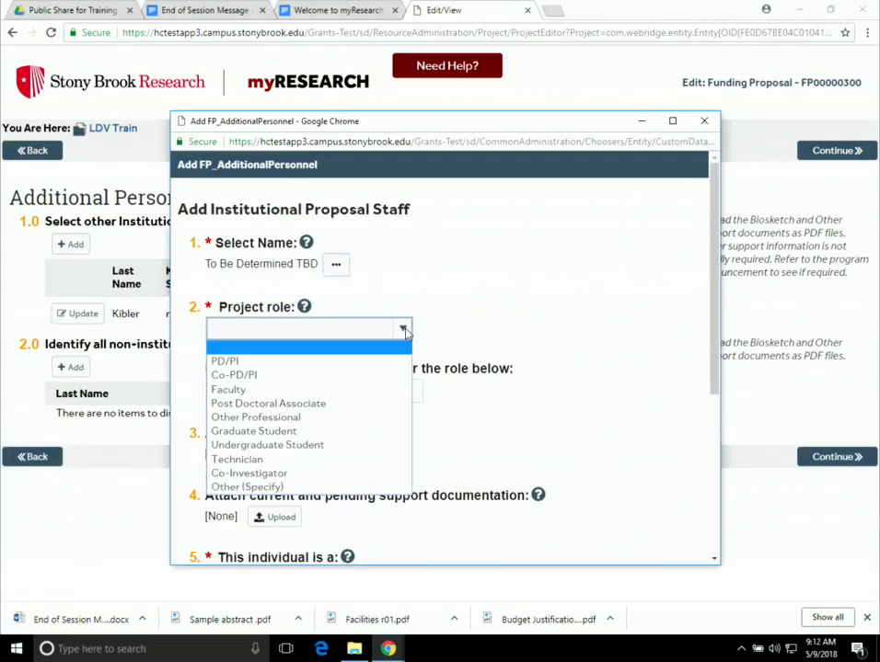
{"action": "left_click", "coordinate": [363, 430]}
- Classify TBD as Other Personnel, answer No to both offset questions, and save the entry
{"action": "scroll", "coordinate": [497, 408], "scroll_direction": "down", "scroll_amount": 3}
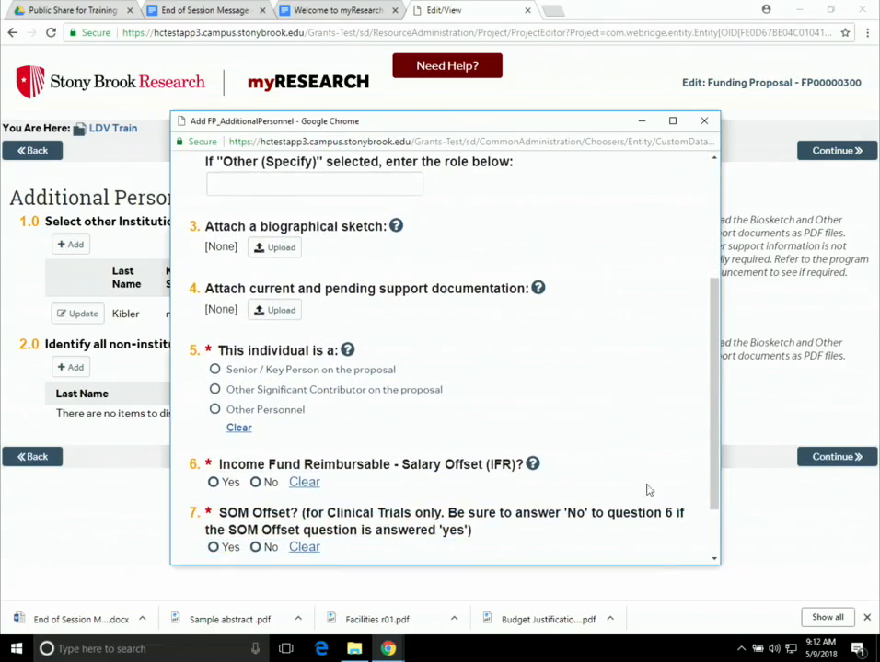
{"action": "left_click", "coordinate": [214, 409]}
{"action": "scroll", "coordinate": [416, 420], "scroll_direction": "down", "scroll_amount": 1}
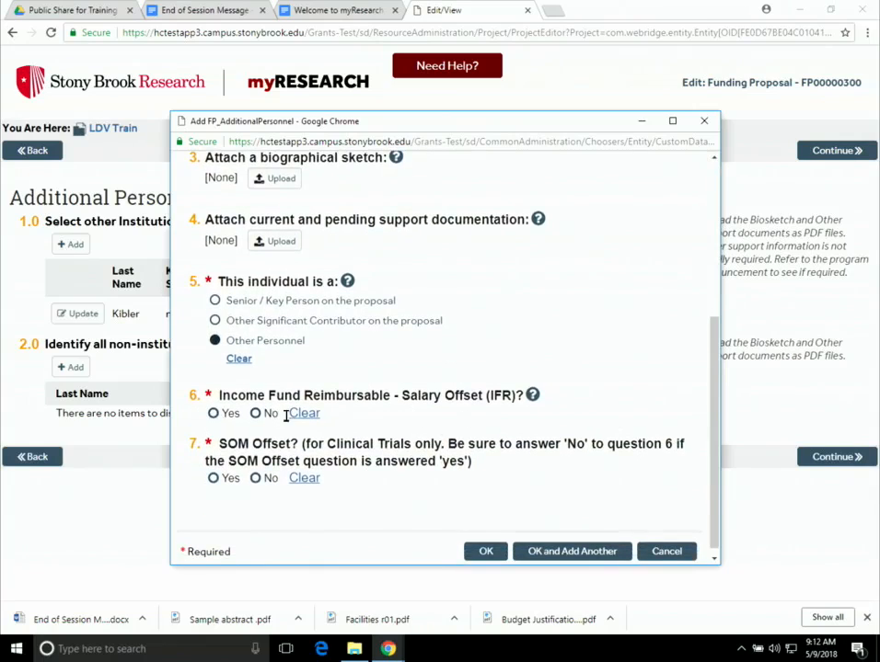
{"action": "left_click", "coordinate": [256, 413]}
{"action": "left_click", "coordinate": [256, 478]}
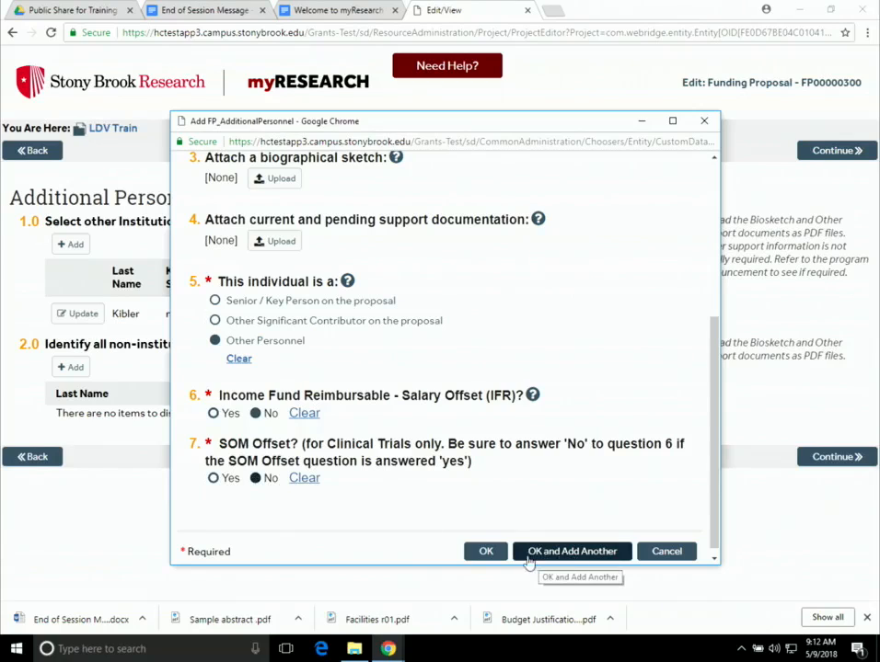
{"action": "left_click", "coordinate": [486, 552]}
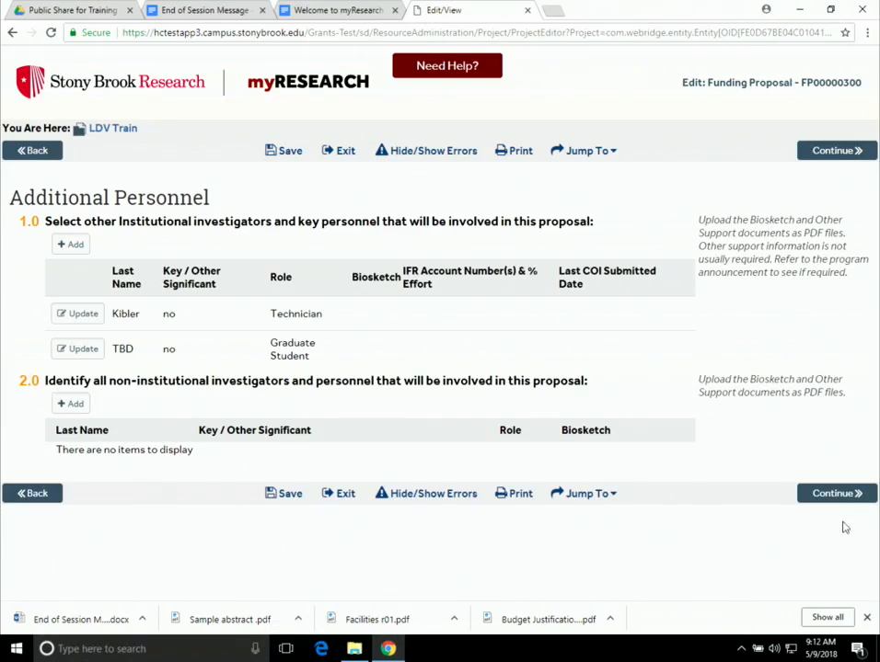
- Advance to LDV Train's General Proposal Information page and choose New as the Proposal Type
{"action": "left_click", "coordinate": [831, 496]}
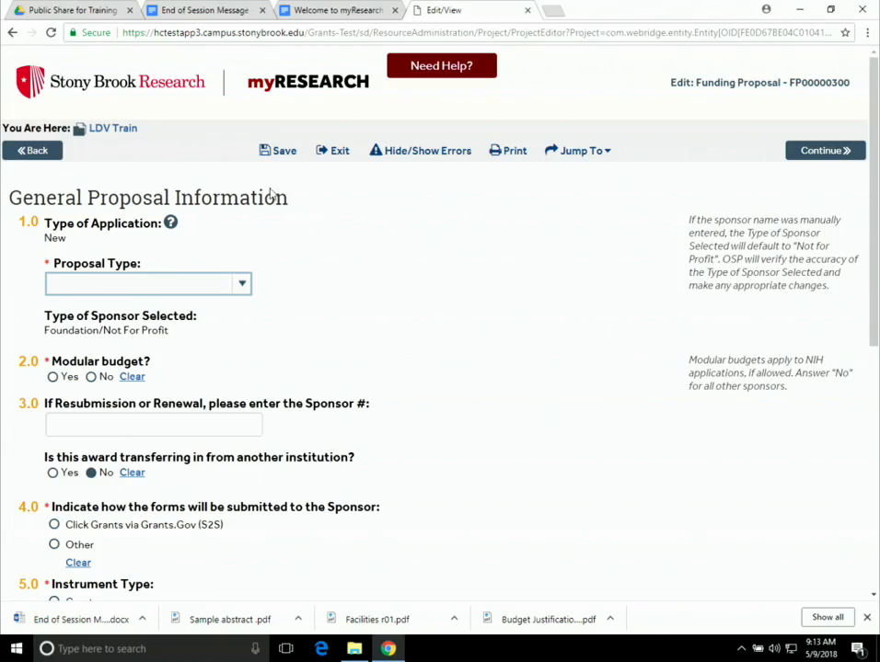
{"action": "left_click", "coordinate": [243, 286]}
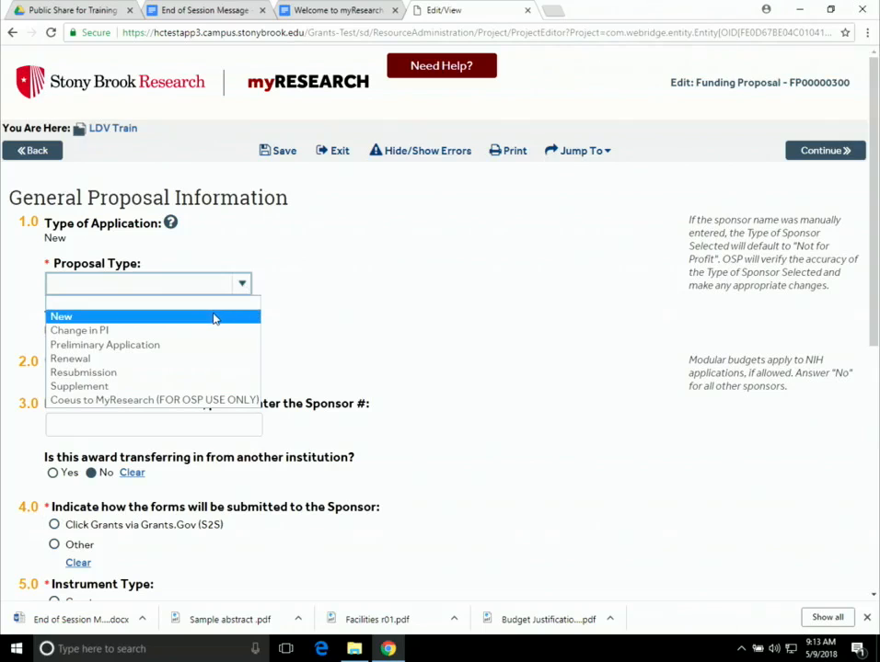
{"action": "left_click", "coordinate": [132, 316]}
{"action": "scroll", "coordinate": [379, 293], "scroll_direction": "down", "scroll_amount": 1}
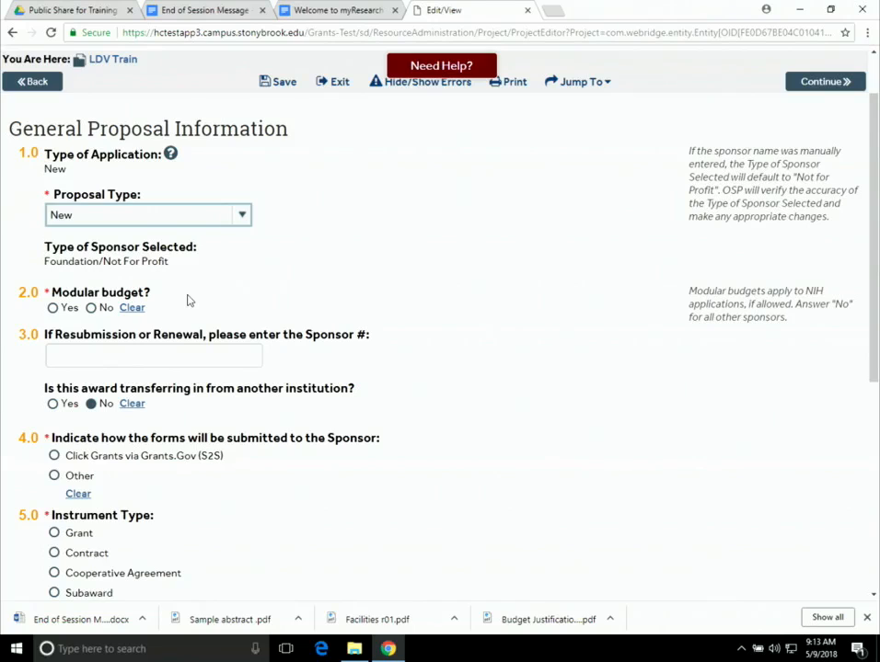
- Answer No to the modular budget question and choose Other as the sponsor submission method
{"action": "left_click", "coordinate": [90, 308]}
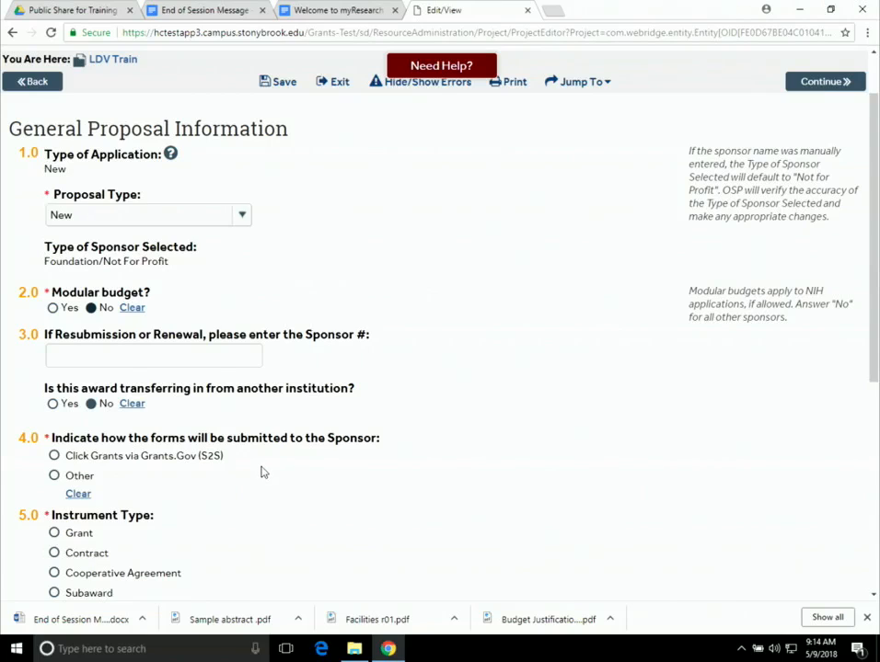
{"action": "left_click", "coordinate": [55, 476]}
{"action": "scroll", "coordinate": [290, 513], "scroll_direction": "down", "scroll_amount": 1}
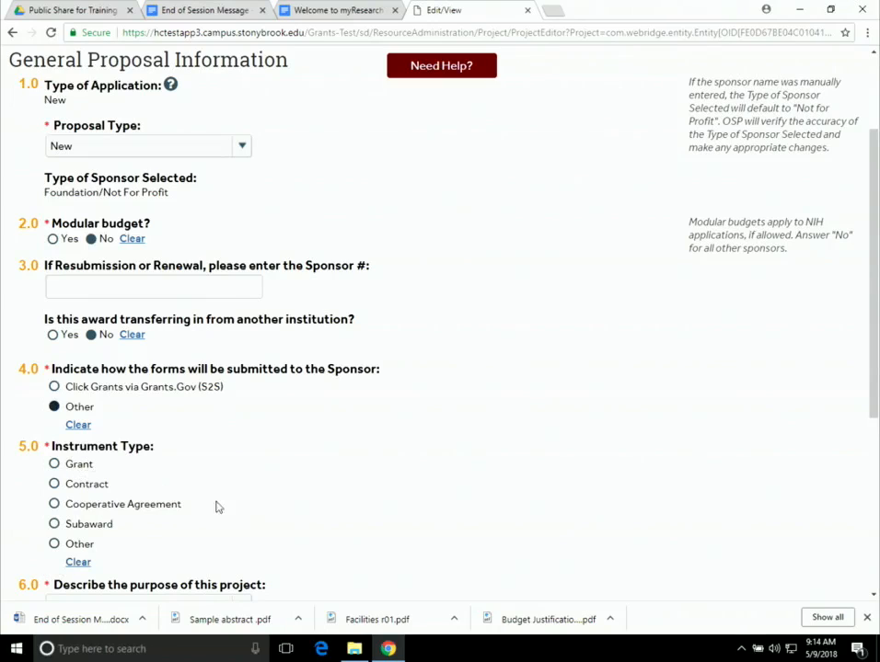
{"action": "scroll", "coordinate": [193, 514], "scroll_direction": "down", "scroll_amount": 1}
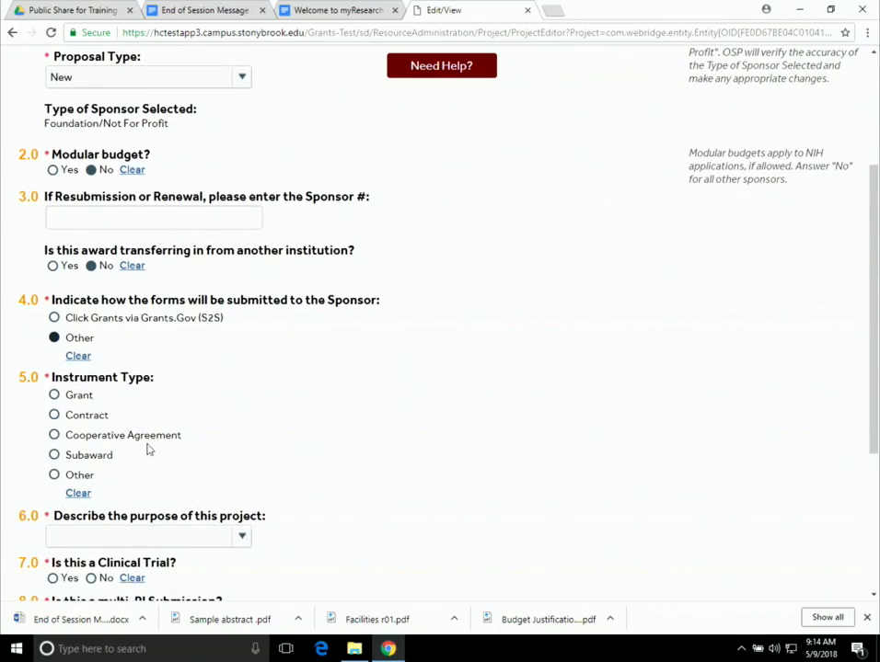
- Set the 5.0 Instrument Type to Grant instead of Contract
{"action": "left_click", "coordinate": [54, 416]}
{"action": "scroll", "coordinate": [299, 434], "scroll_direction": "down", "scroll_amount": 1}
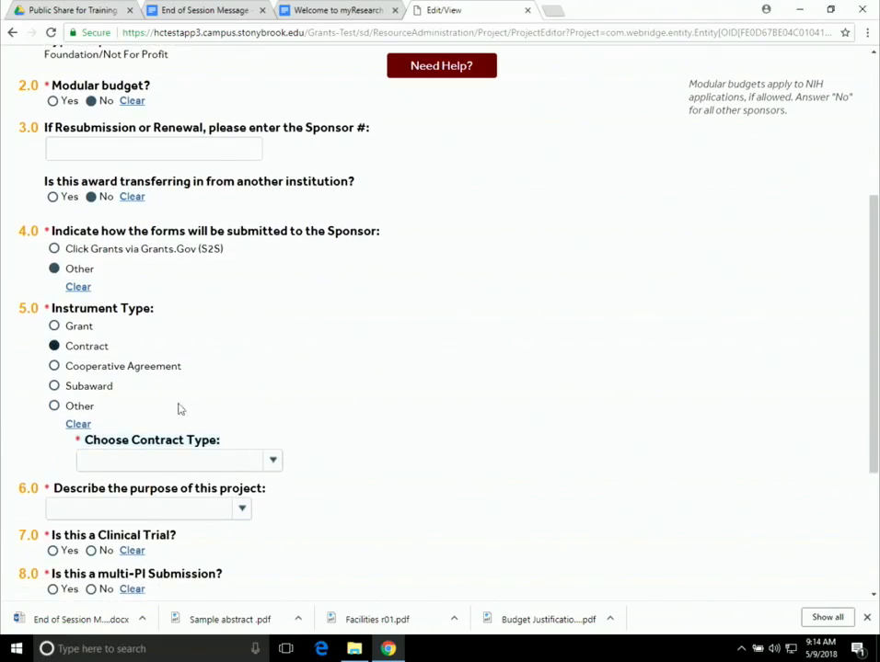
{"action": "left_click", "coordinate": [273, 463]}
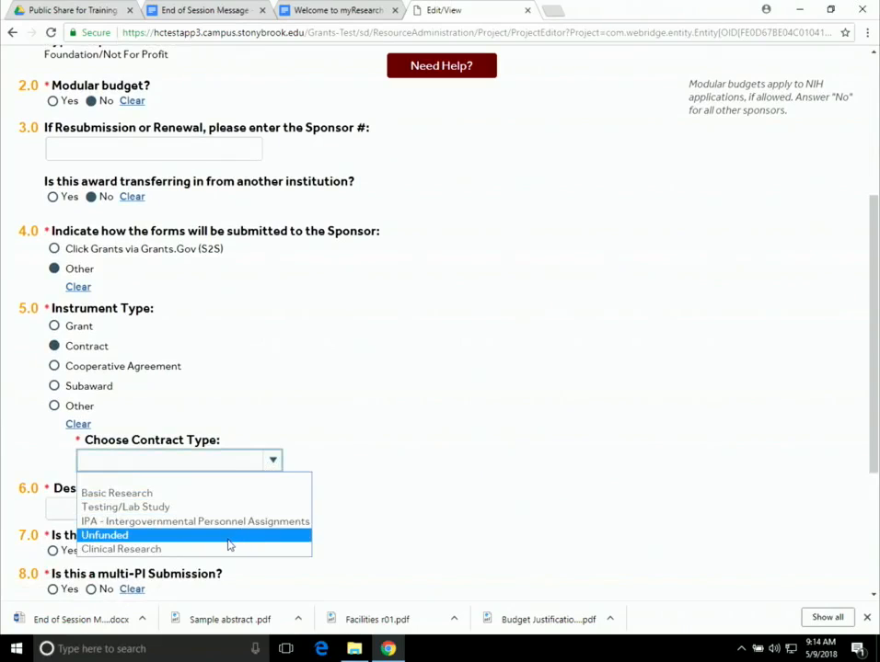
{"action": "left_click", "coordinate": [284, 394]}
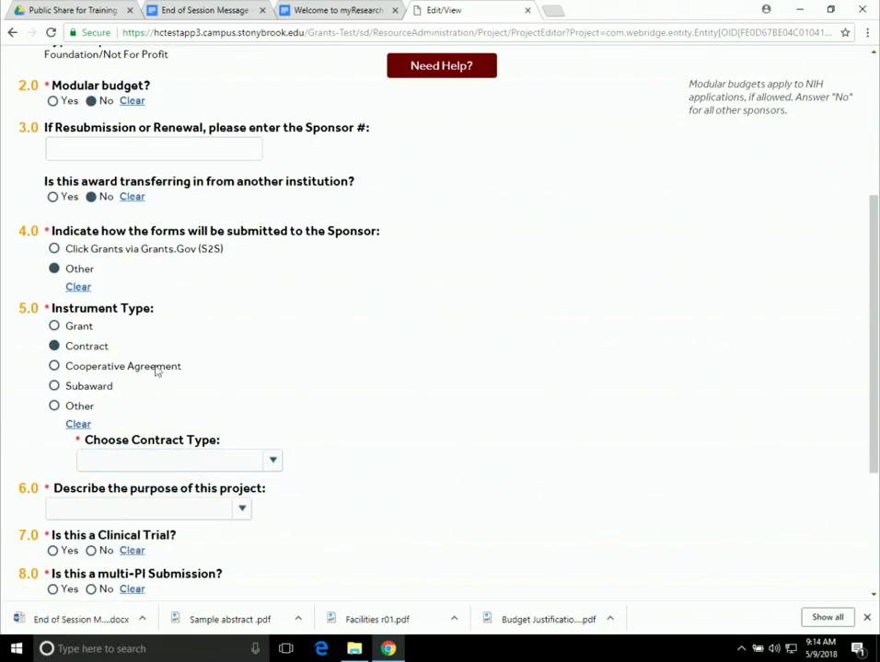
{"action": "left_click", "coordinate": [54, 327]}
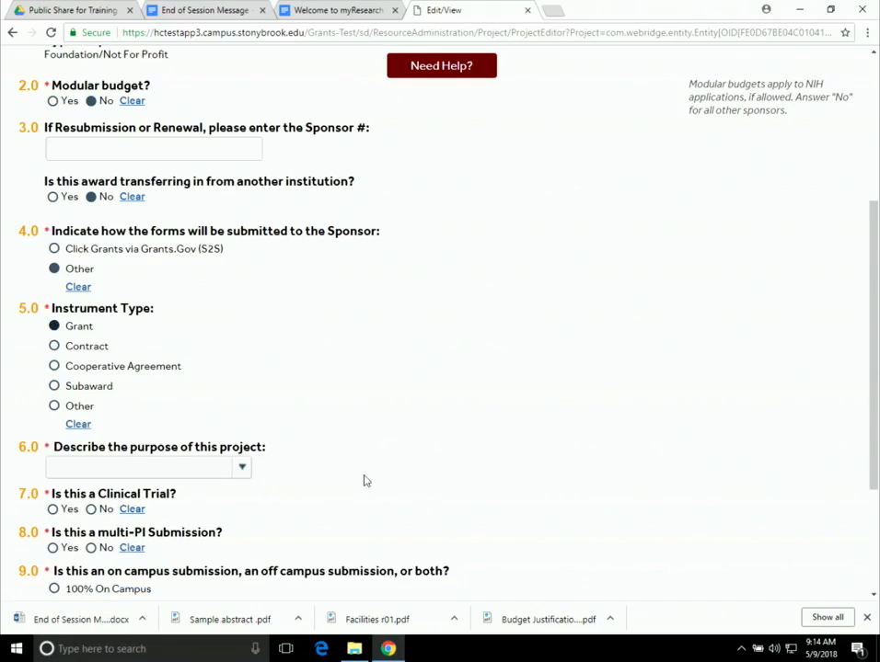
- Choose Organized Research as the 6.0 project purpose
{"action": "left_click", "coordinate": [242, 469]}
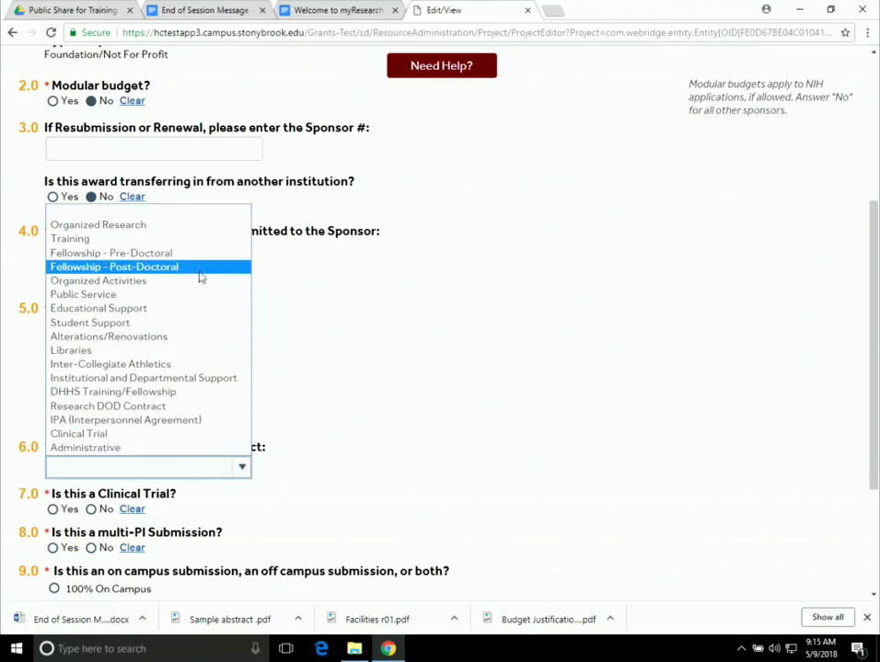
{"action": "left_click", "coordinate": [131, 227]}
{"action": "scroll", "coordinate": [426, 405], "scroll_direction": "down", "scroll_amount": 3}
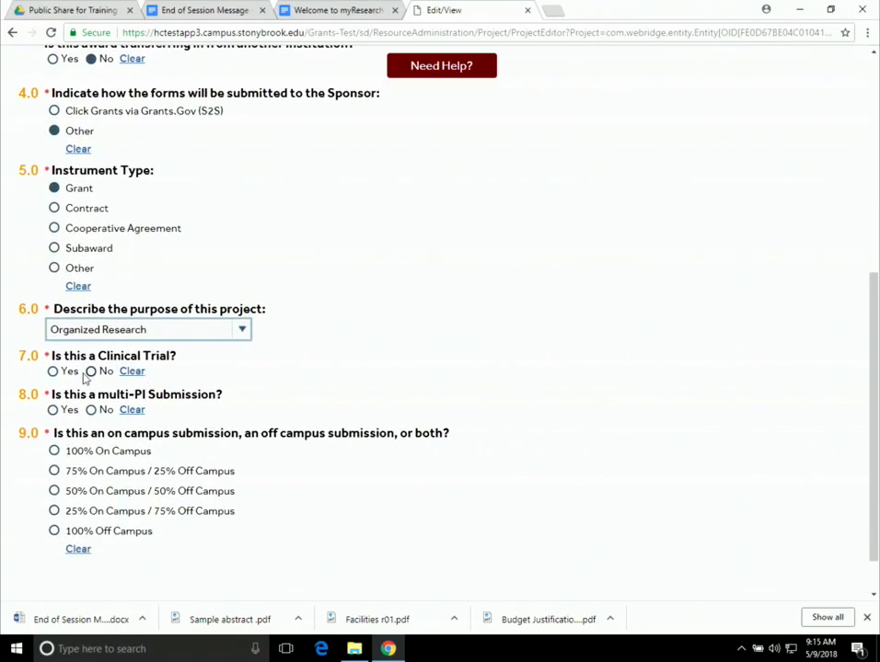
- Answer No to the 7.0 clinical trial question and the 8.0 multi-PI submission question
{"action": "left_click", "coordinate": [91, 372]}
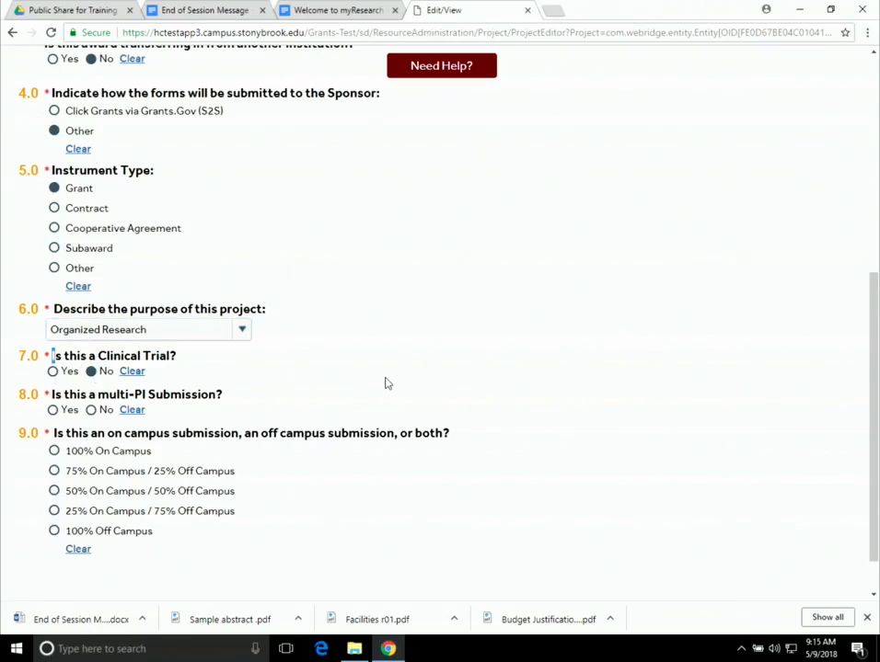
{"action": "left_click", "coordinate": [53, 371]}
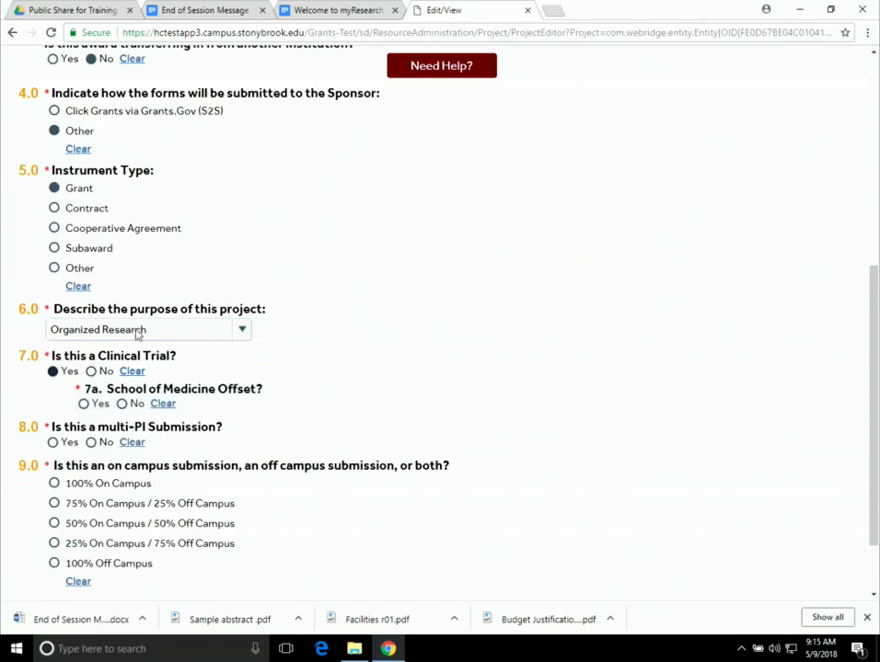
{"action": "left_click", "coordinate": [84, 404]}
{"action": "scroll", "coordinate": [344, 493], "scroll_direction": "down", "scroll_amount": 2}
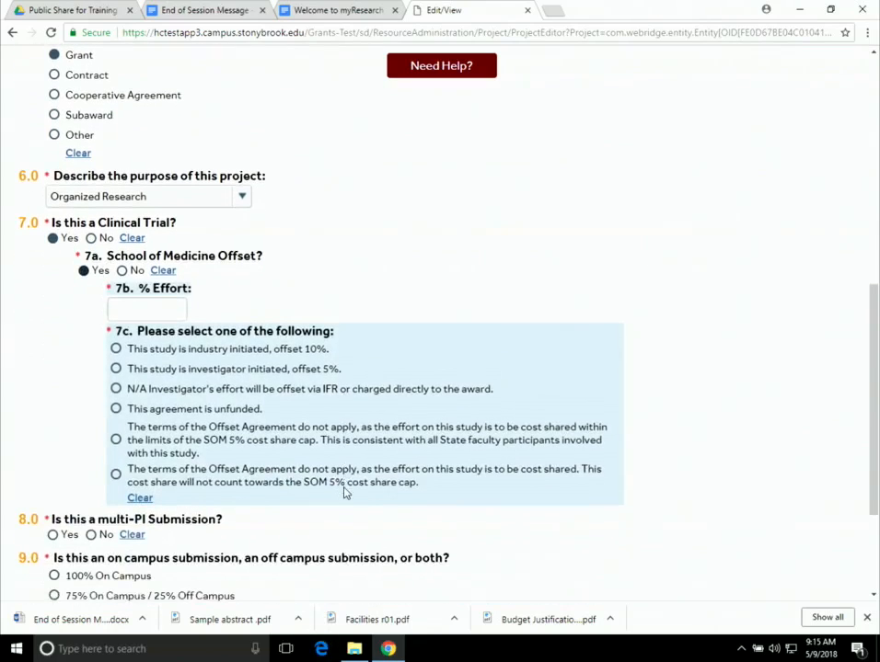
{"action": "scroll", "coordinate": [344, 493], "scroll_direction": "up", "scroll_amount": 2}
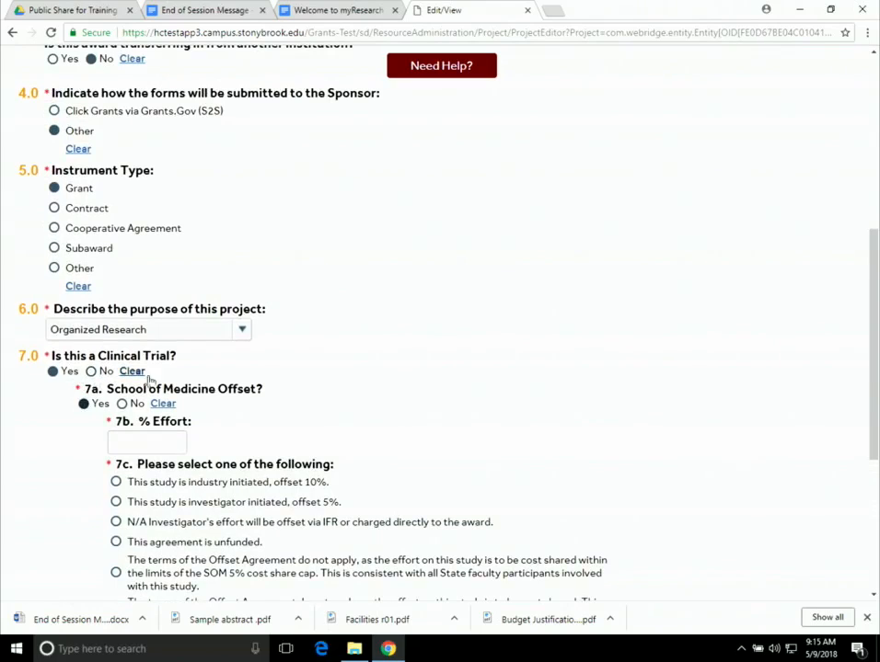
{"action": "left_click", "coordinate": [90, 370]}
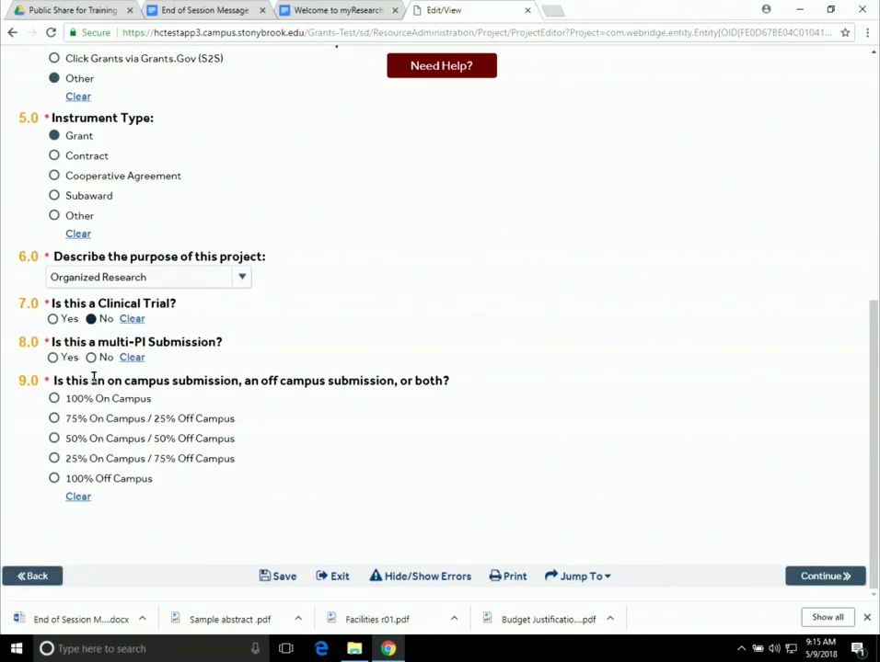
{"action": "left_click", "coordinate": [91, 358]}
- Mark the submission 100% On Campus under 9.0 and advance to the Research Department Determination page
{"action": "left_click", "coordinate": [54, 418]}
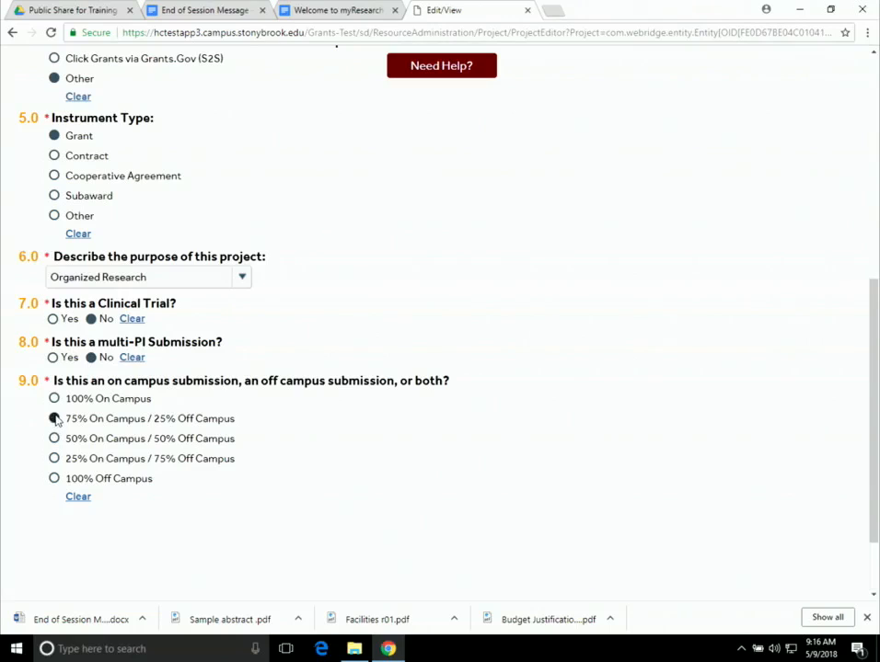
{"action": "scroll", "coordinate": [87, 469], "scroll_direction": "down", "scroll_amount": 1}
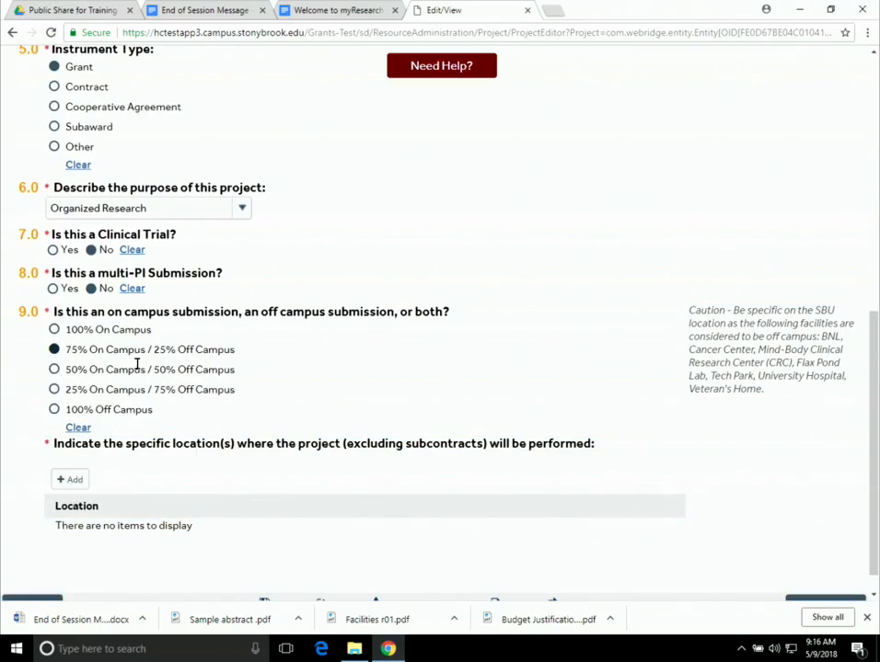
{"action": "left_click", "coordinate": [54, 330]}
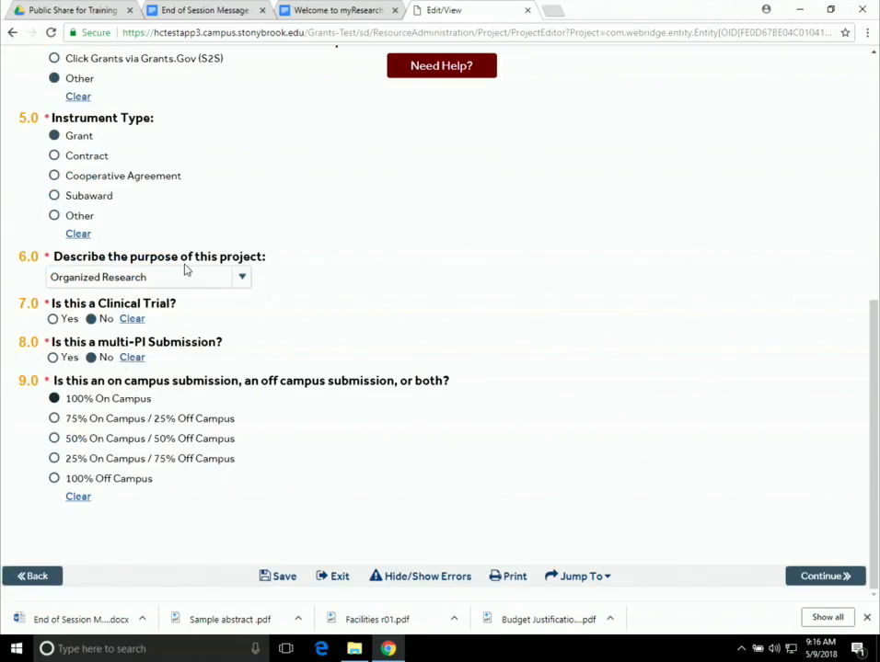
{"action": "left_click", "coordinate": [824, 580]}
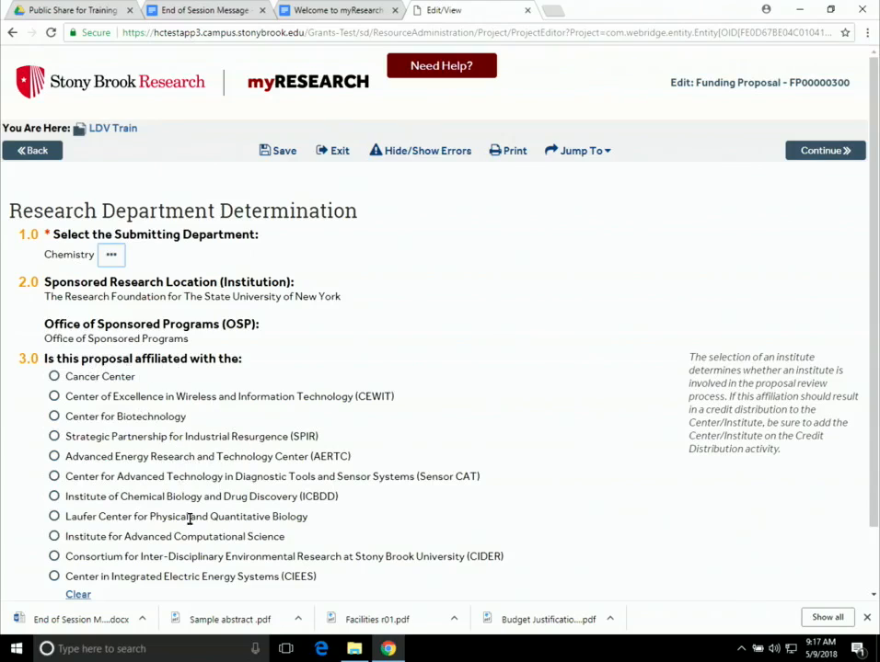
- Scroll the Research Department Determination page, with Chemistry as submitting department, down to its bottom toolbar
{"action": "scroll", "coordinate": [444, 519], "scroll_direction": "down", "scroll_amount": 1}
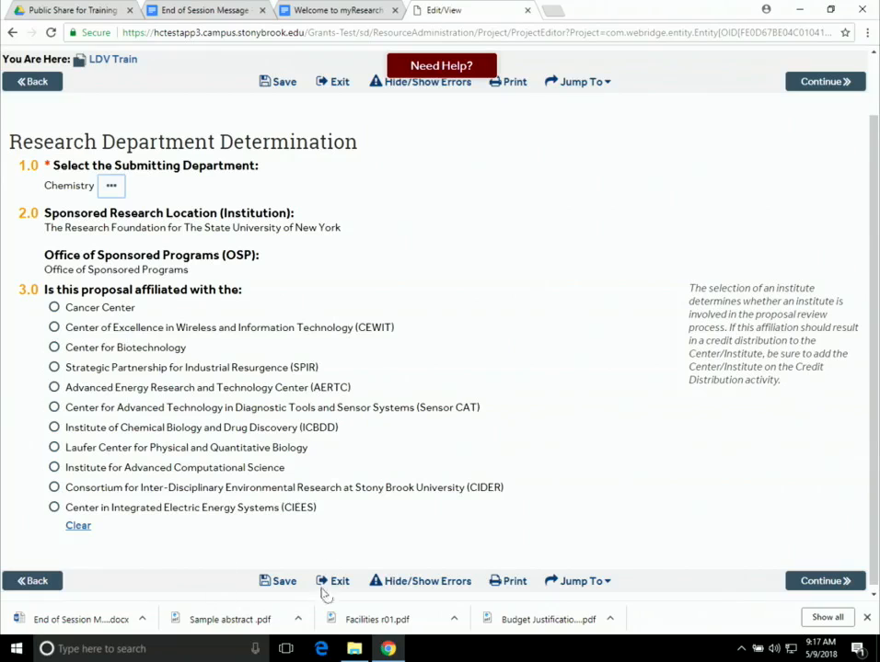
- On Compliance Review, answer Yes for Human Subjects and No for export control and embargoed countries
{"action": "left_click", "coordinate": [809, 585]}
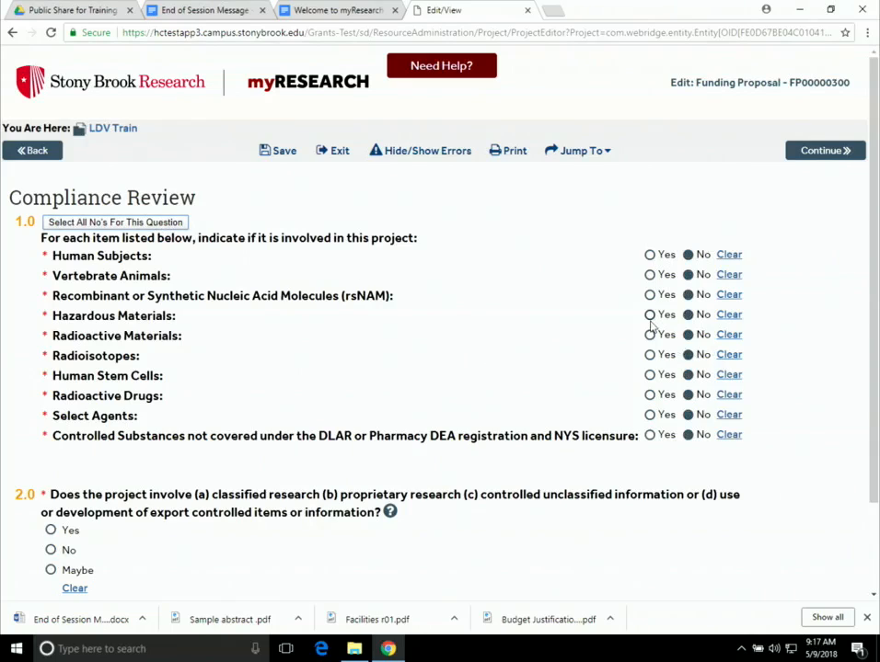
{"action": "left_click", "coordinate": [649, 255]}
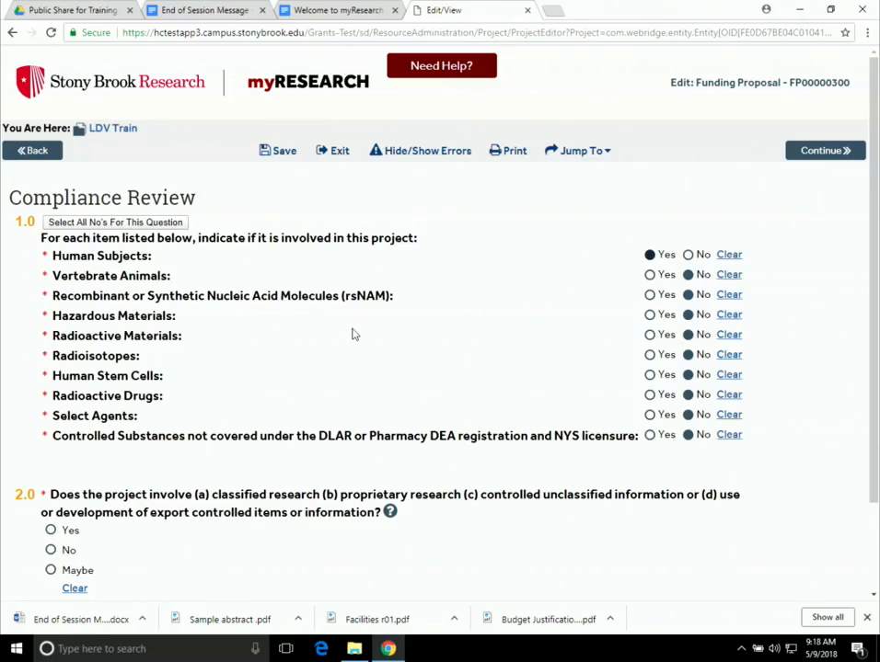
{"action": "scroll", "coordinate": [352, 336], "scroll_direction": "down", "scroll_amount": 1}
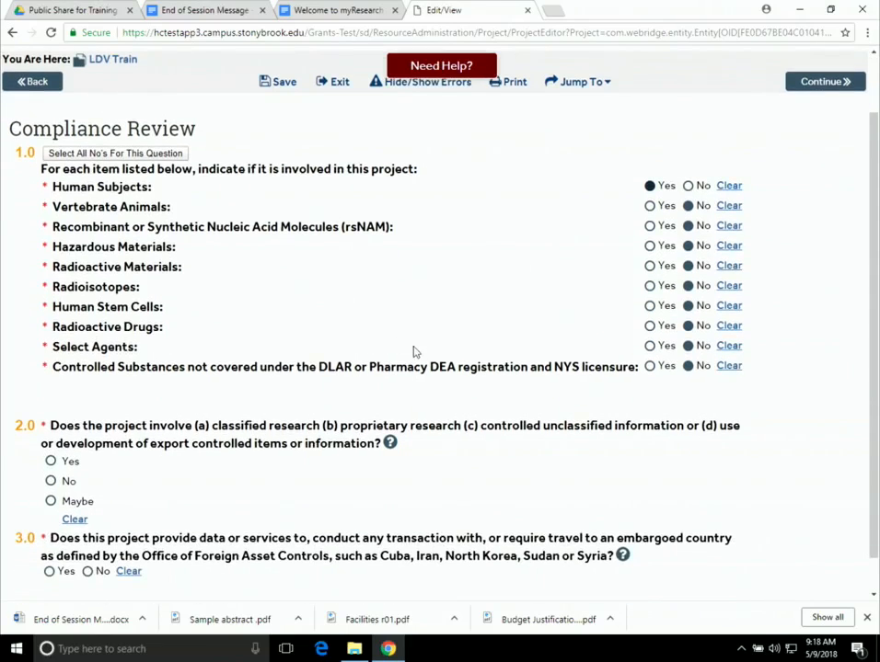
{"action": "scroll", "coordinate": [416, 358], "scroll_direction": "down", "scroll_amount": 1}
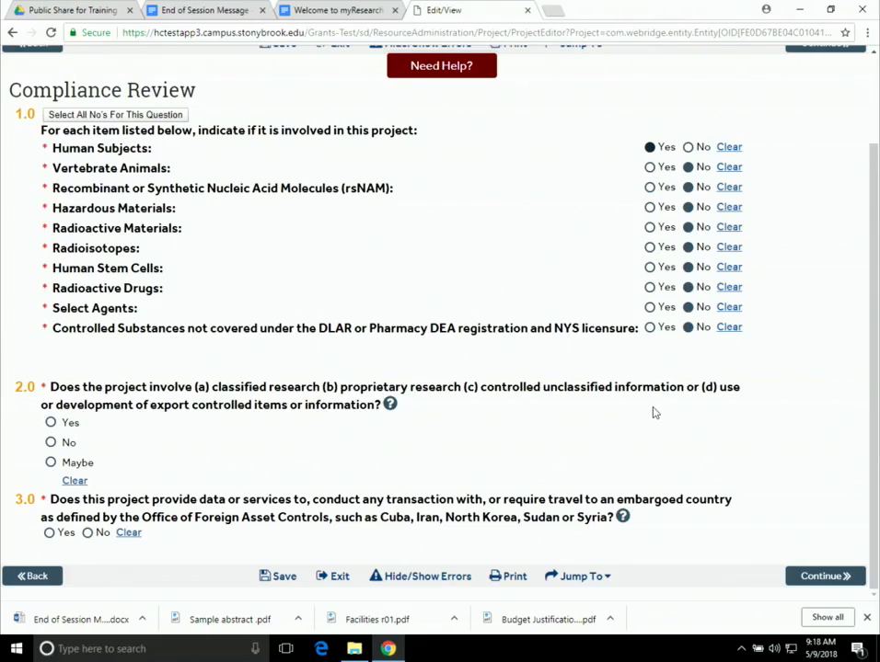
{"action": "left_click", "coordinate": [51, 442]}
{"action": "left_click", "coordinate": [88, 533]}
- Advance to Human Subjects Research, choose Not Yet Submitted as the IRB review status, and scroll down
{"action": "left_click", "coordinate": [817, 577]}
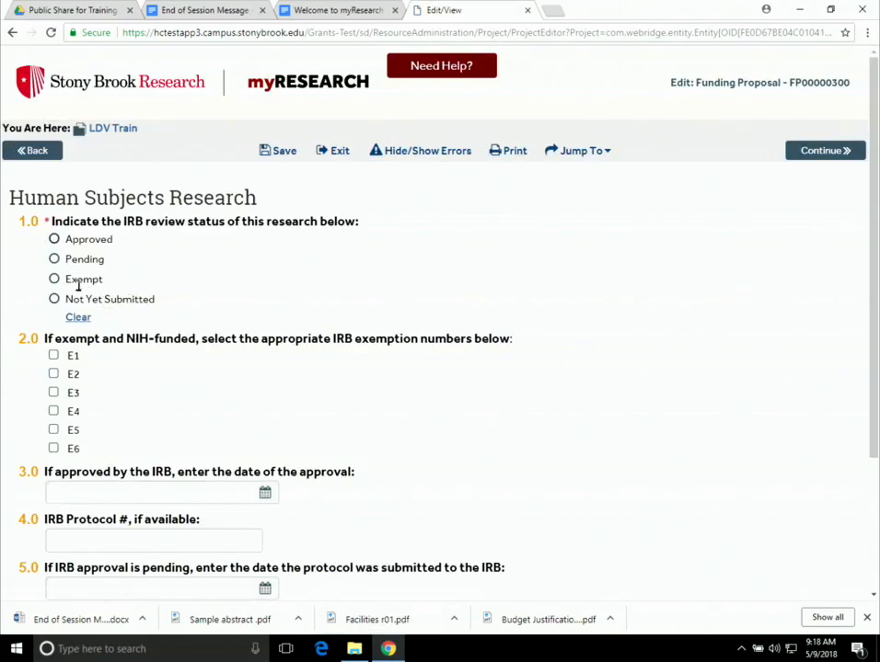
{"action": "left_click", "coordinate": [54, 301]}
{"action": "scroll", "coordinate": [339, 342], "scroll_direction": "down", "scroll_amount": 1}
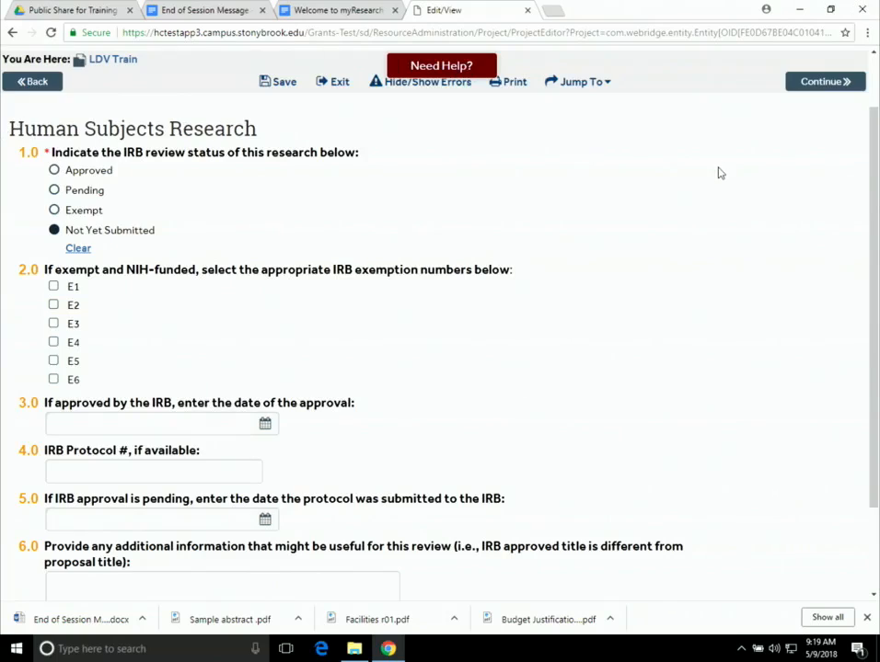
{"action": "scroll", "coordinate": [719, 173], "scroll_direction": "down", "scroll_amount": 1}
{"action": "scroll", "coordinate": [719, 173], "scroll_direction": "down", "scroll_amount": 1}
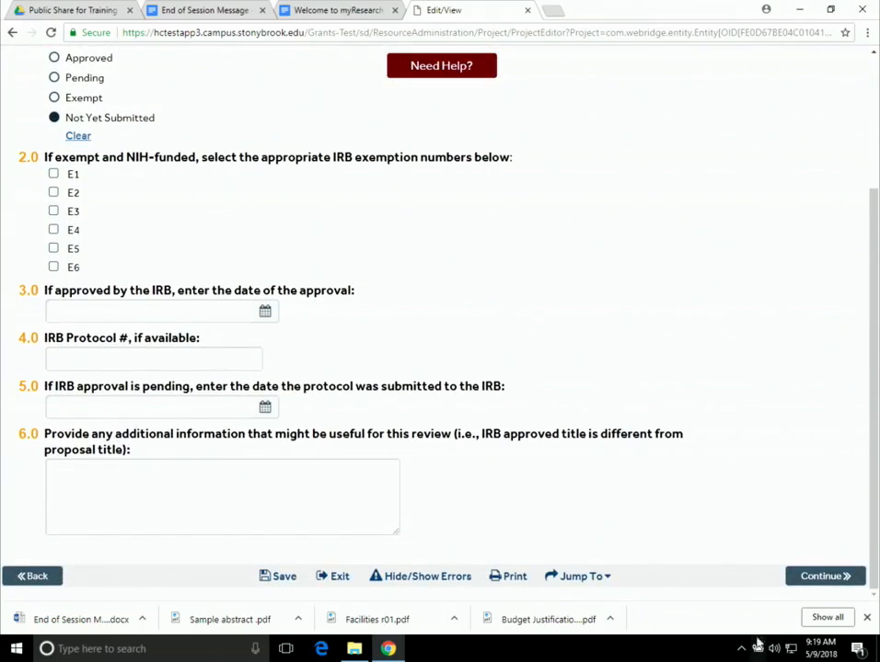
- Pass Commitment of Additional Resources with Veterans Administration answered No, reaching Program Classification
{"action": "left_click", "coordinate": [838, 574]}
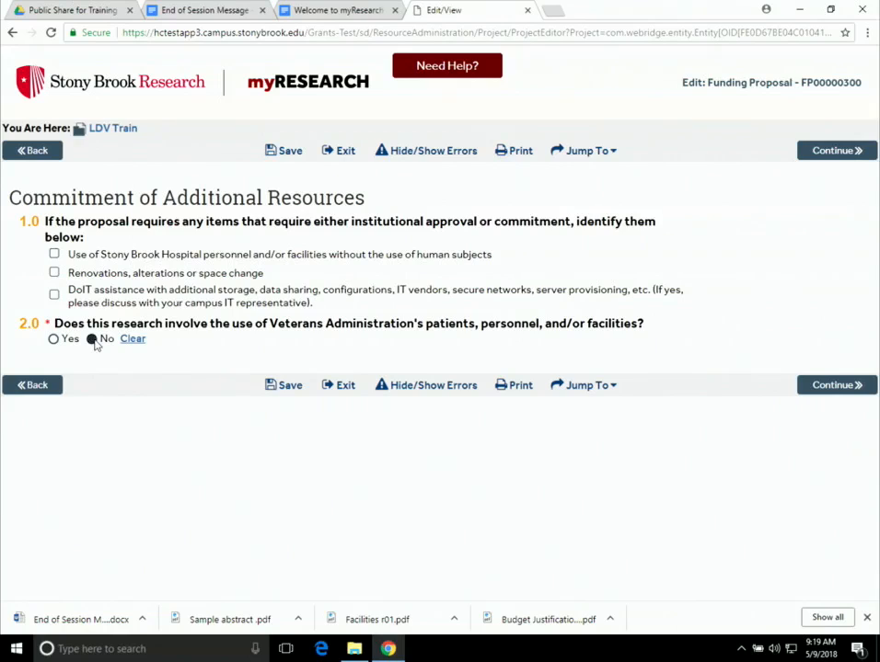
{"action": "left_click", "coordinate": [838, 389]}
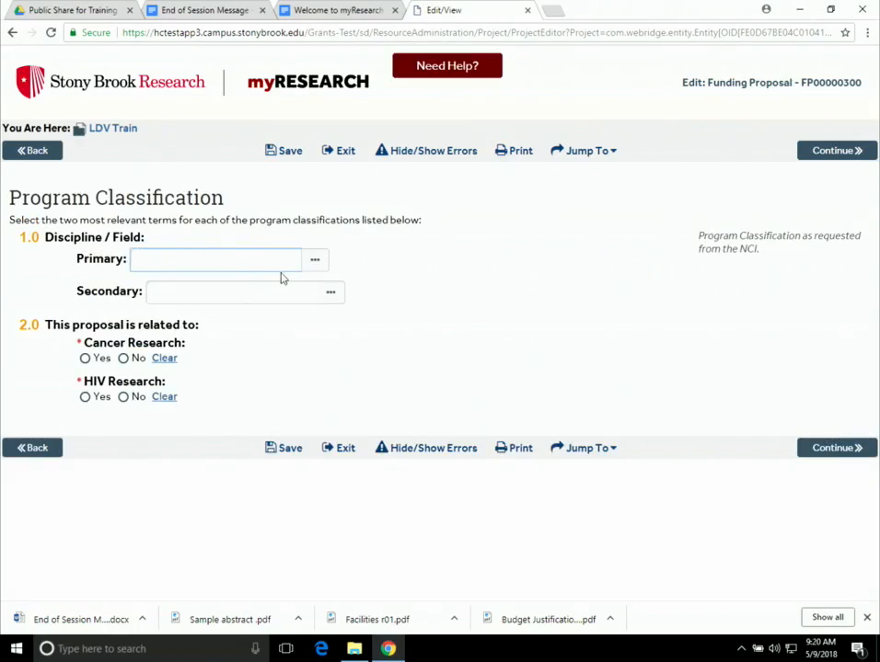
- Select Chemistry as the primary discipline
{"action": "left_click", "coordinate": [319, 263]}
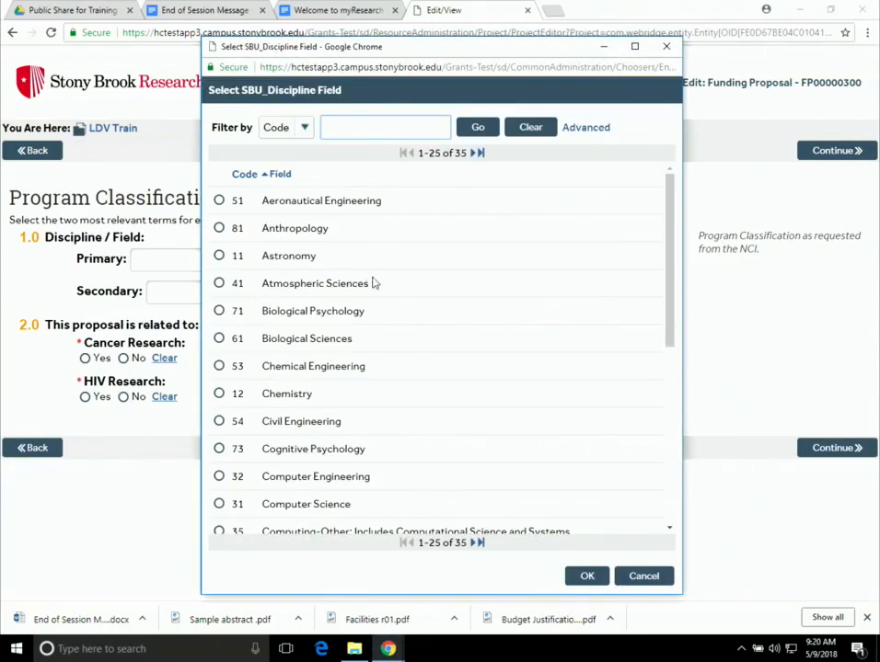
{"action": "left_click", "coordinate": [219, 393]}
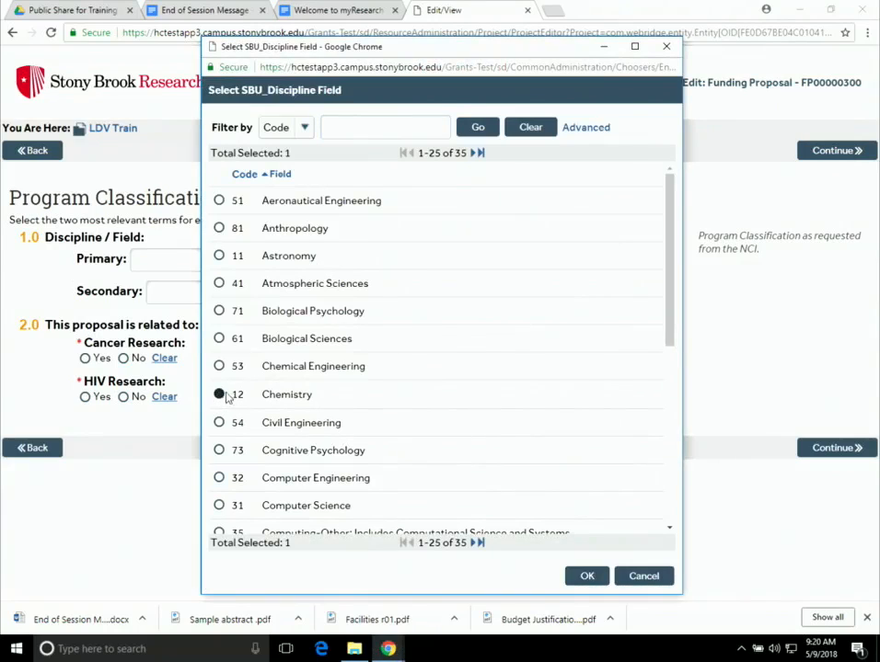
{"action": "left_click", "coordinate": [588, 576]}
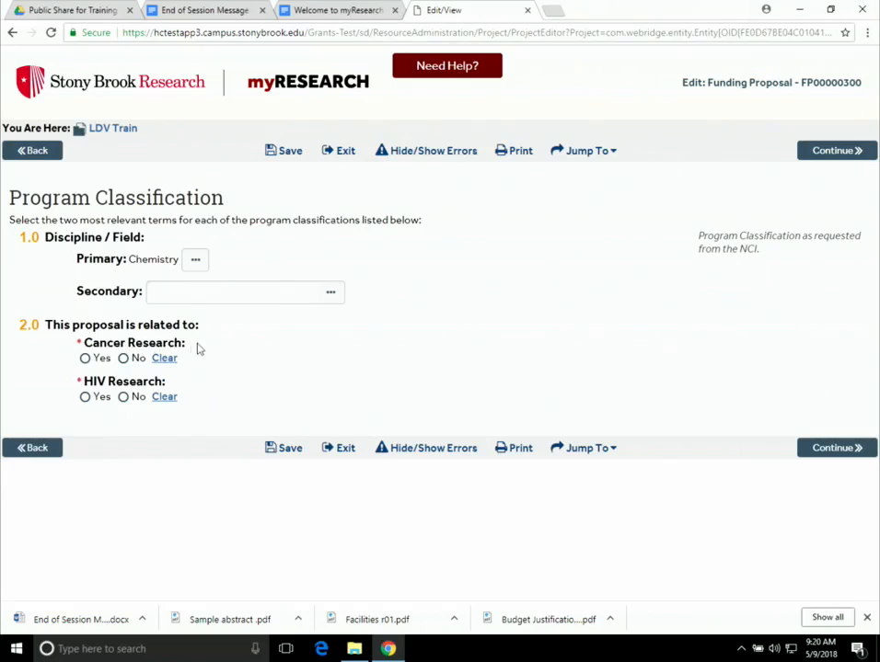
- Answer No for cancer and HIV research and advance to General Submission Information
{"action": "left_click", "coordinate": [124, 359]}
{"action": "left_click", "coordinate": [123, 398]}
{"action": "left_click", "coordinate": [830, 446]}
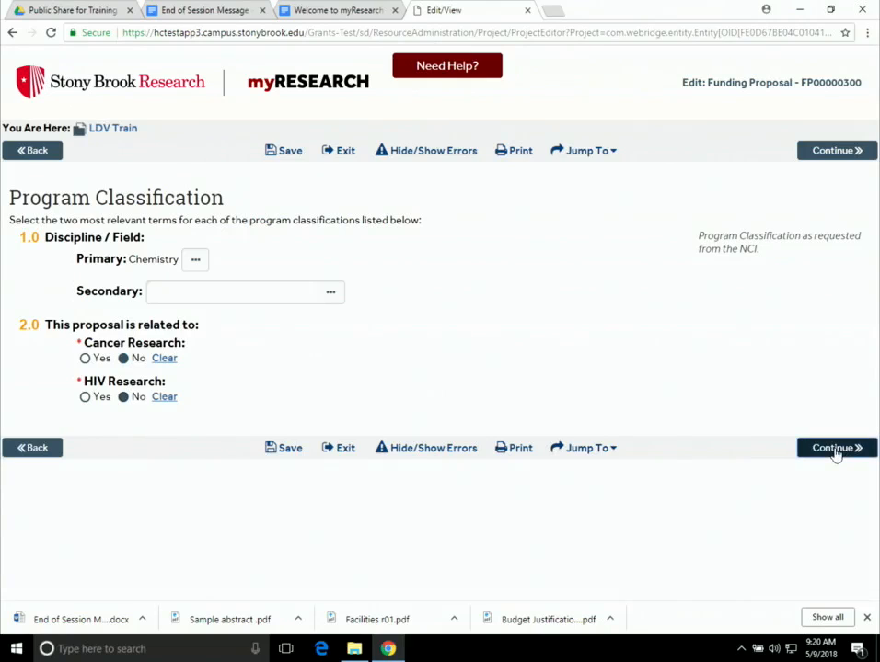
{"action": "left_click", "coordinate": [835, 453]}
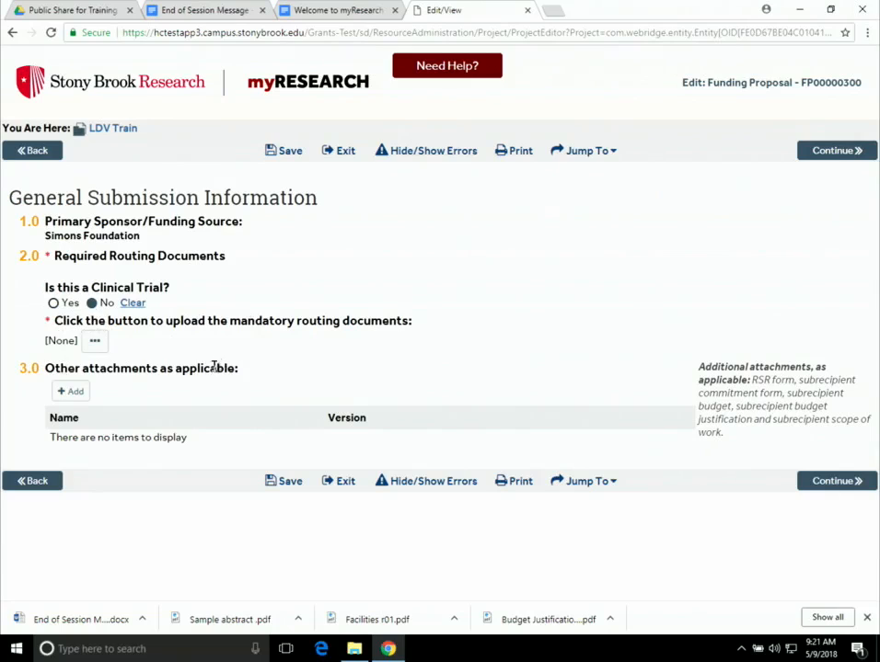
- Start adding the required routing documents in the SBU_NonClinicalTrialDocs window
{"action": "left_click", "coordinate": [96, 343]}
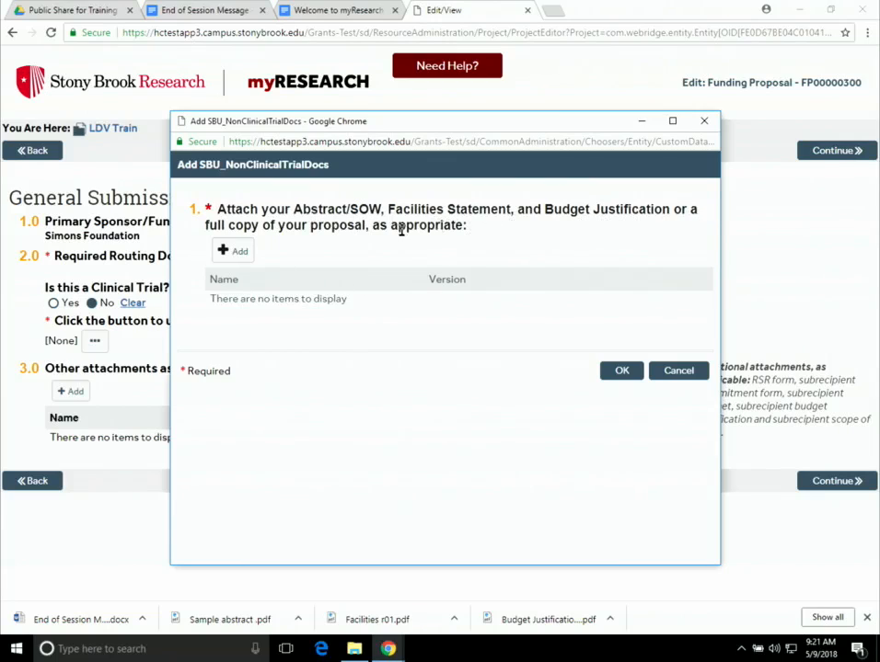
- Attach 'Sample abstract .pdf' from Downloads as a routing document and start another upload
{"action": "left_click", "coordinate": [241, 255]}
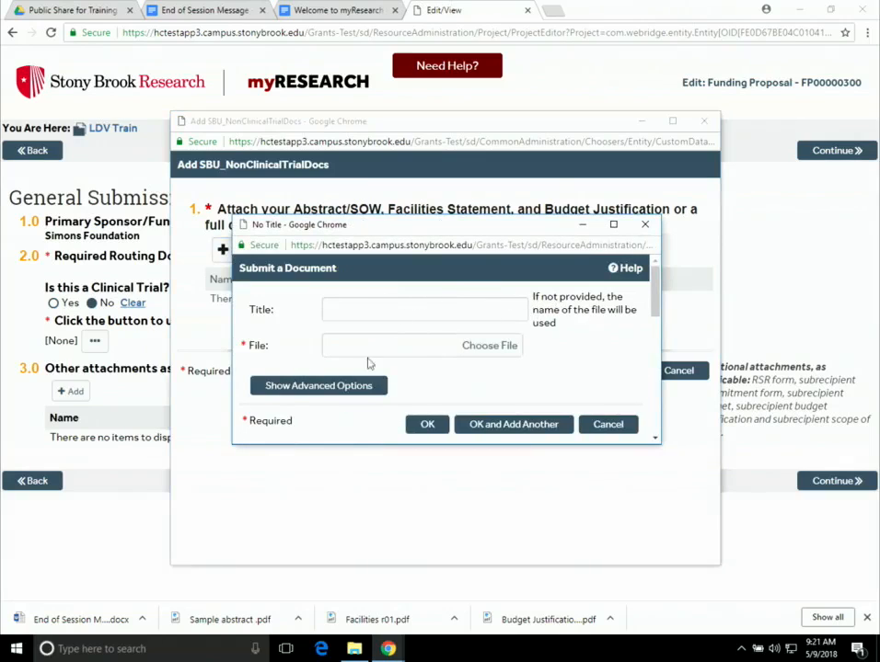
{"action": "left_click", "coordinate": [509, 348]}
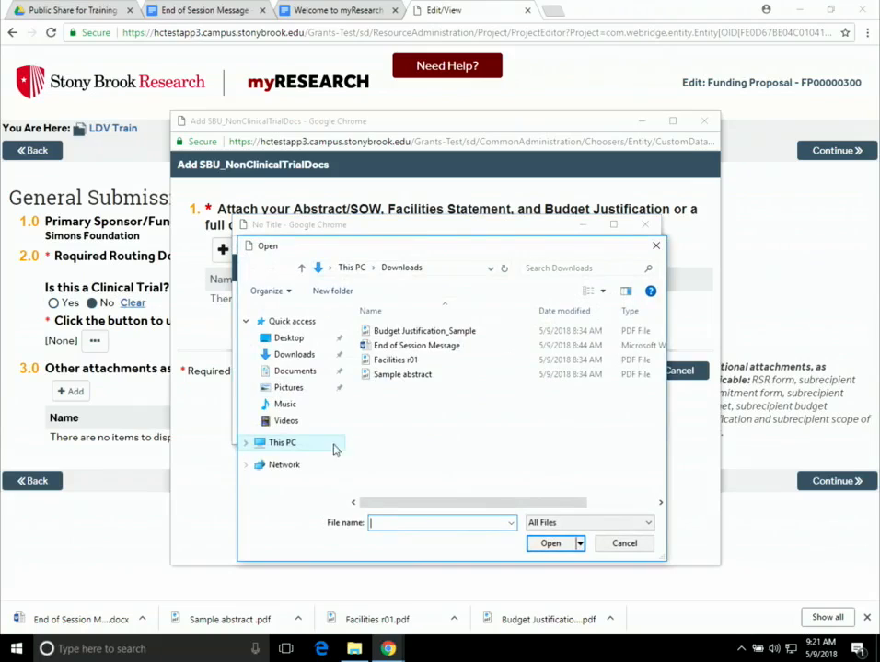
{"action": "left_click", "coordinate": [394, 377]}
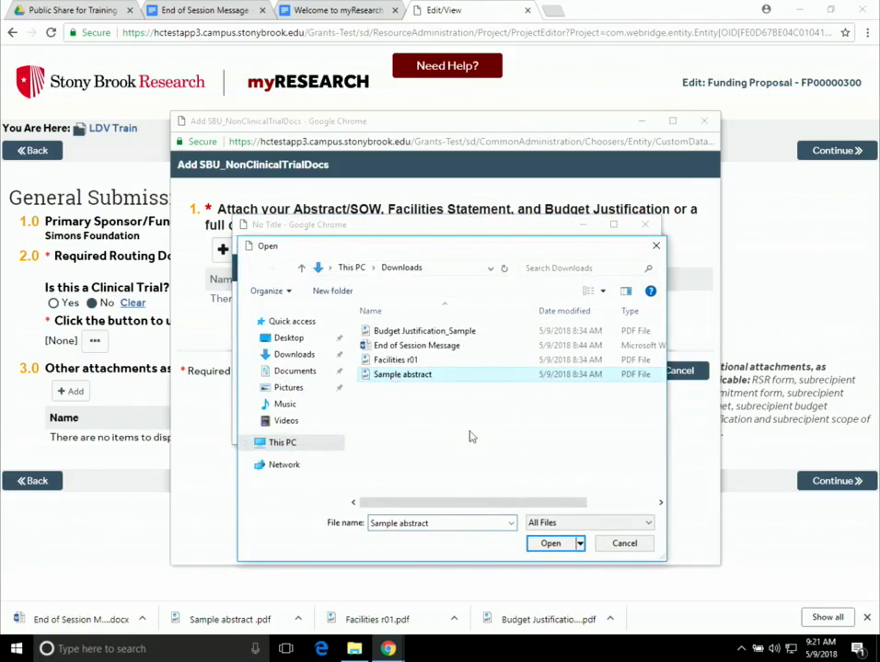
{"action": "left_click", "coordinate": [550, 543]}
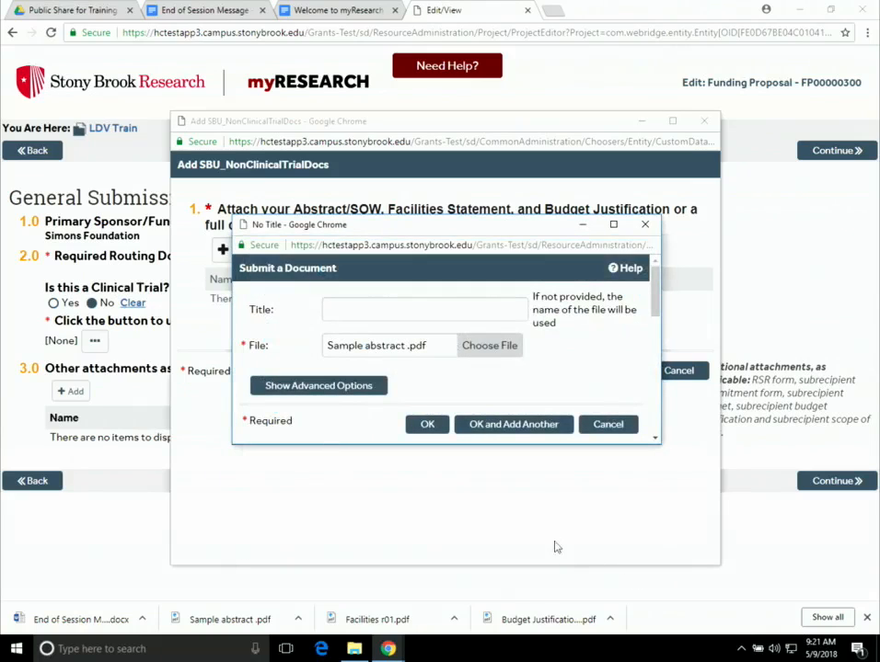
{"action": "left_click", "coordinate": [488, 429]}
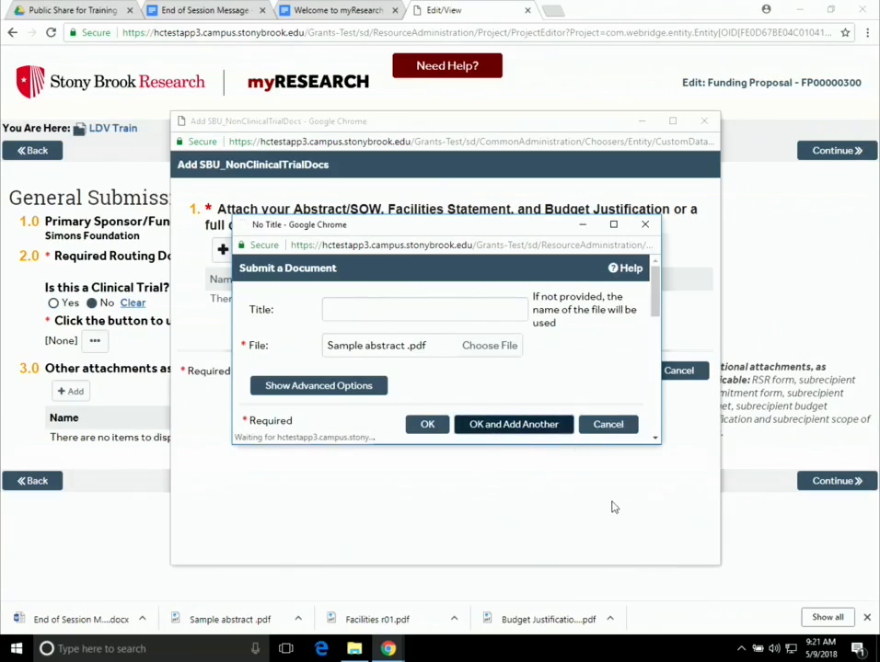
- Attach 'Budget Justification_Sample.pdf' as the second routing document and start another upload
{"action": "left_click", "coordinate": [497, 347]}
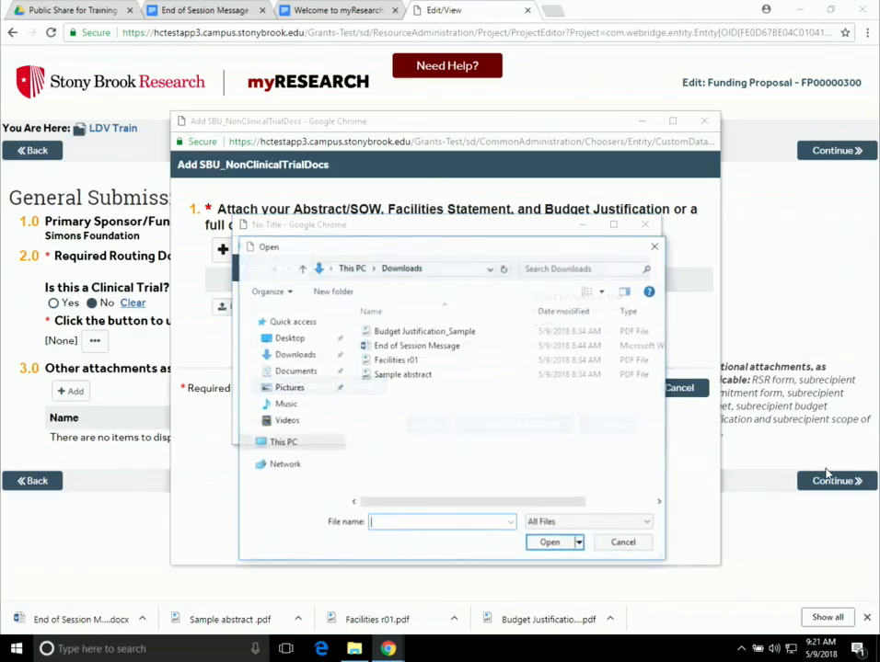
{"action": "left_click", "coordinate": [428, 333]}
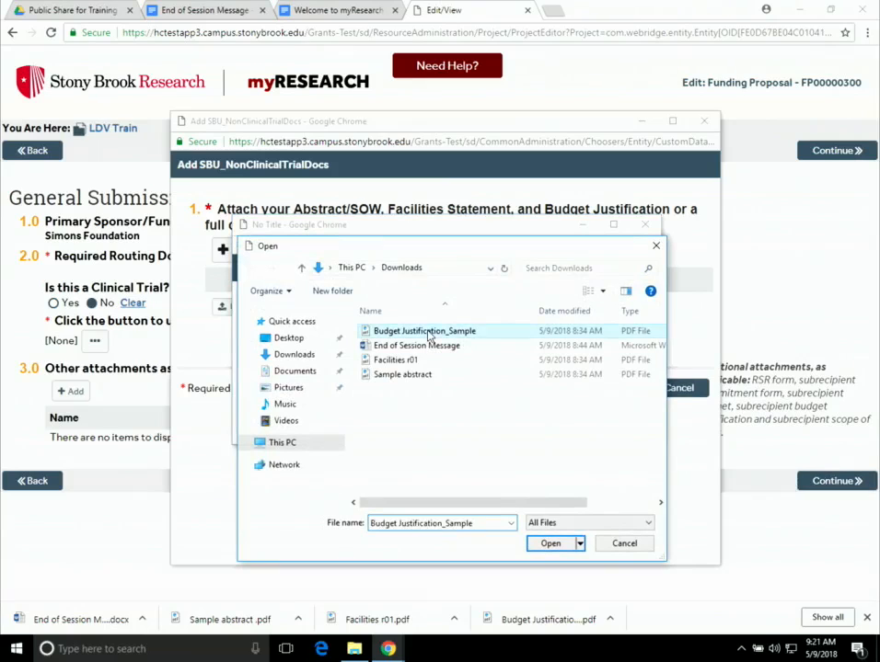
{"action": "left_click", "coordinate": [549, 544]}
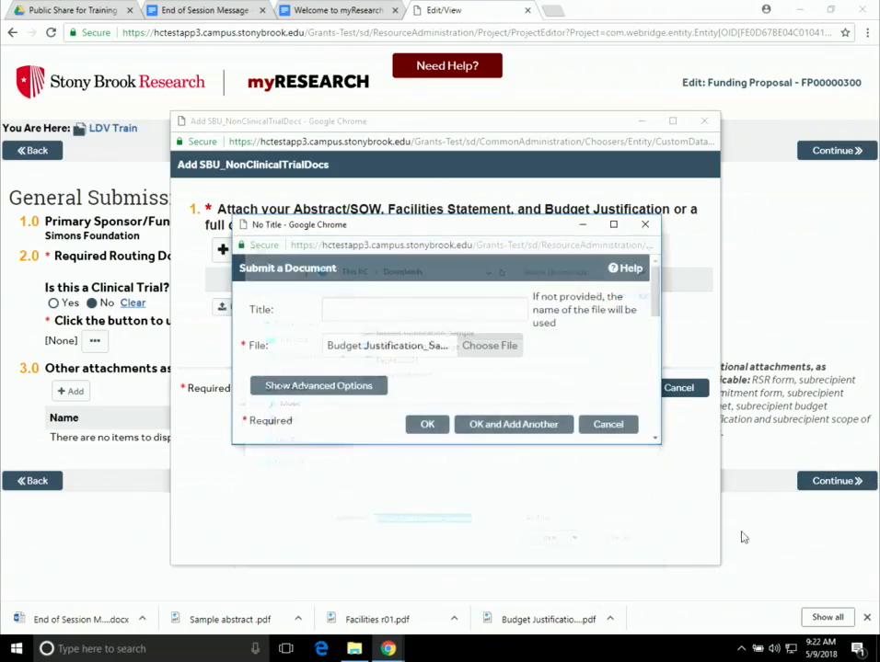
{"action": "left_click", "coordinate": [508, 426]}
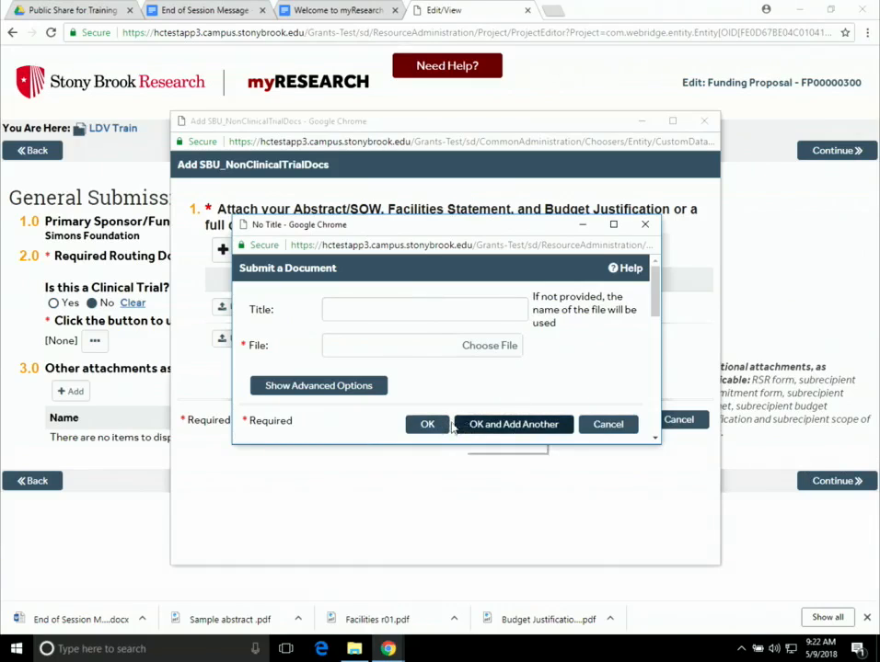
- Attach 'Facilities r01.pdf' as the final routing document
{"action": "left_click", "coordinate": [488, 347]}
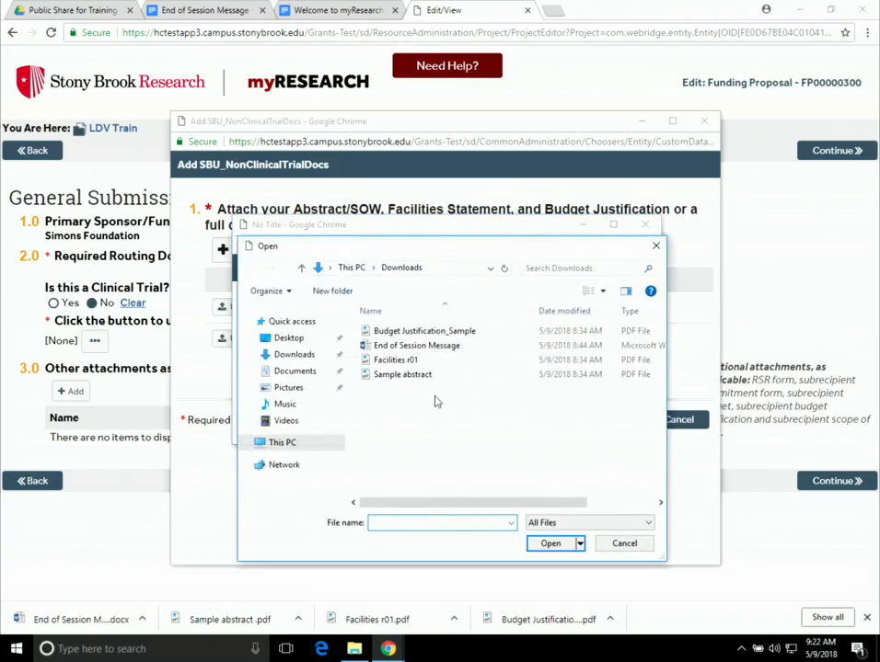
{"action": "left_click", "coordinate": [396, 360]}
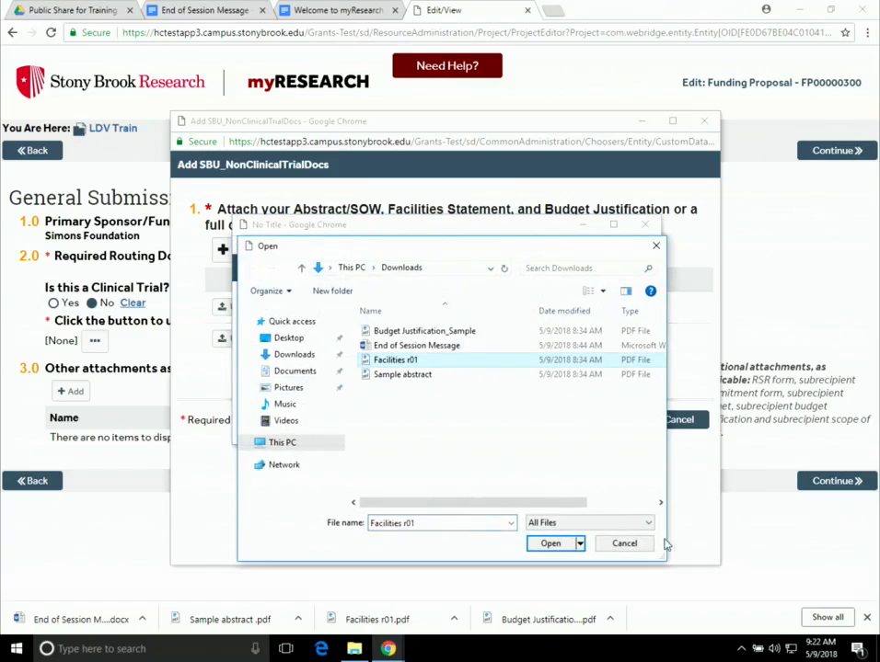
{"action": "left_click", "coordinate": [550, 543]}
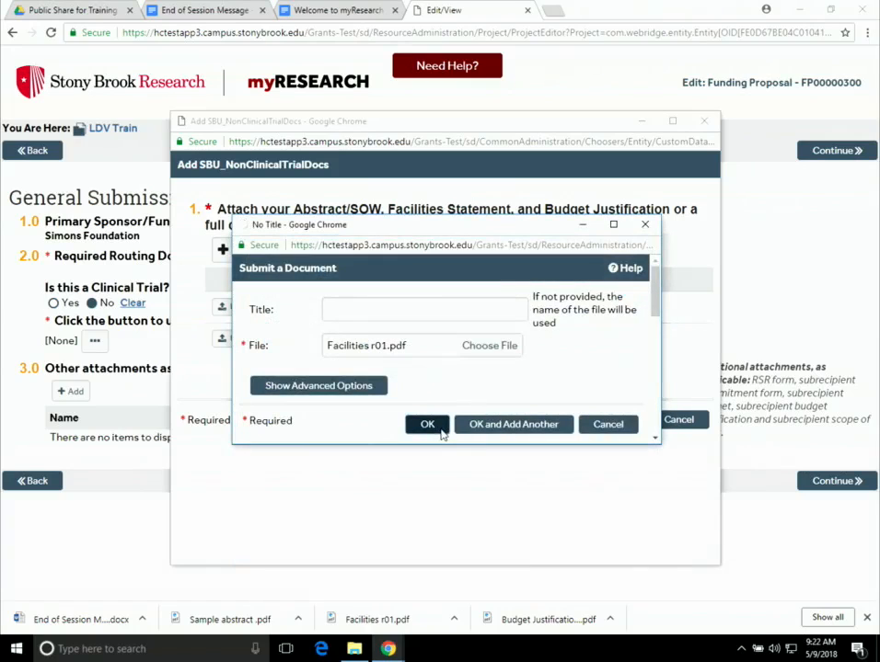
{"action": "left_click", "coordinate": [432, 426]}
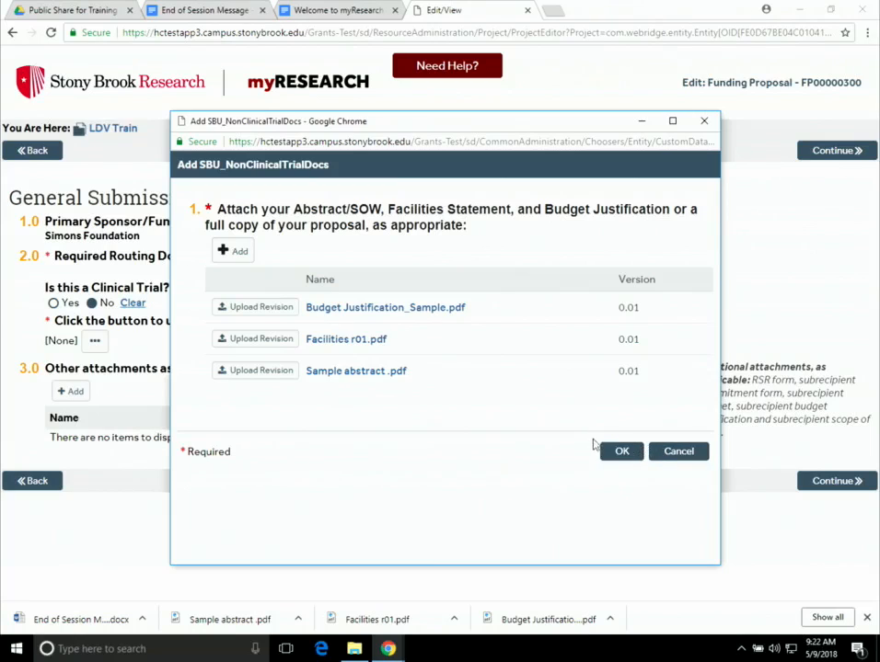
- Confirm the three listed routing documents and continue to the Submission Dates page
{"action": "left_click", "coordinate": [622, 452]}
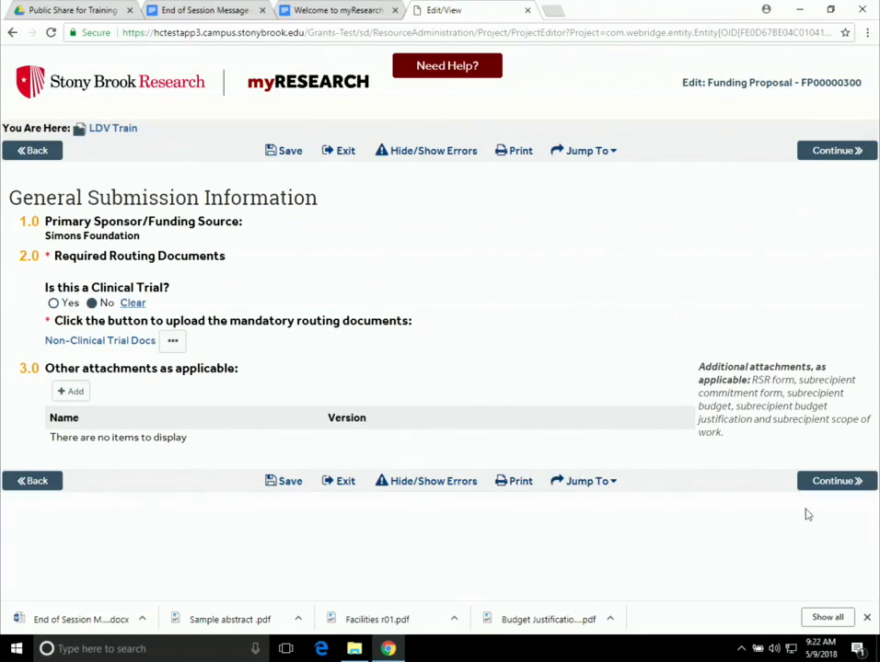
{"action": "left_click", "coordinate": [836, 484]}
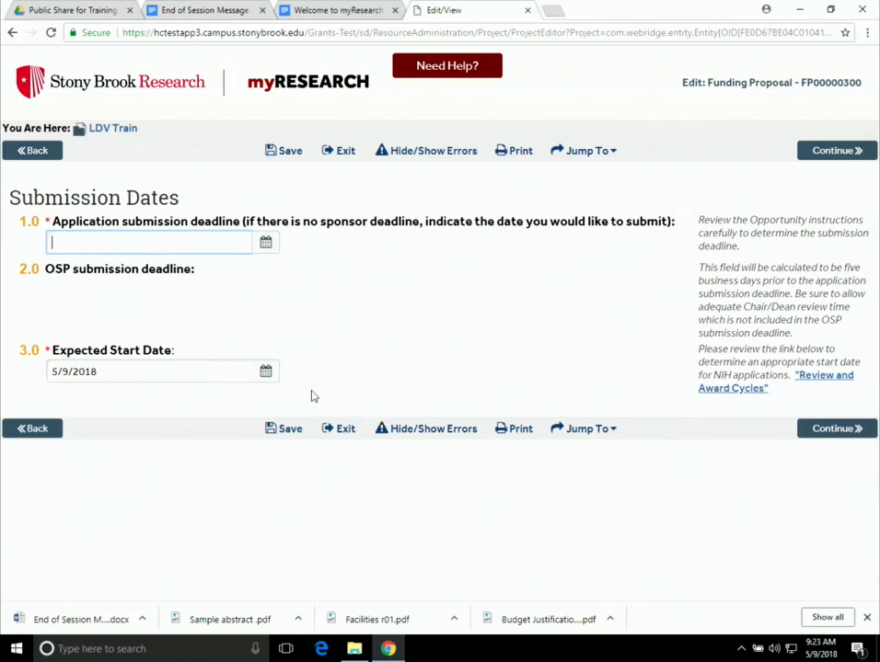
- Pick August 31, 2018 on the calendar for the application submission deadline
{"action": "left_click", "coordinate": [266, 243]}
{"action": "left_click", "coordinate": [140, 273]}
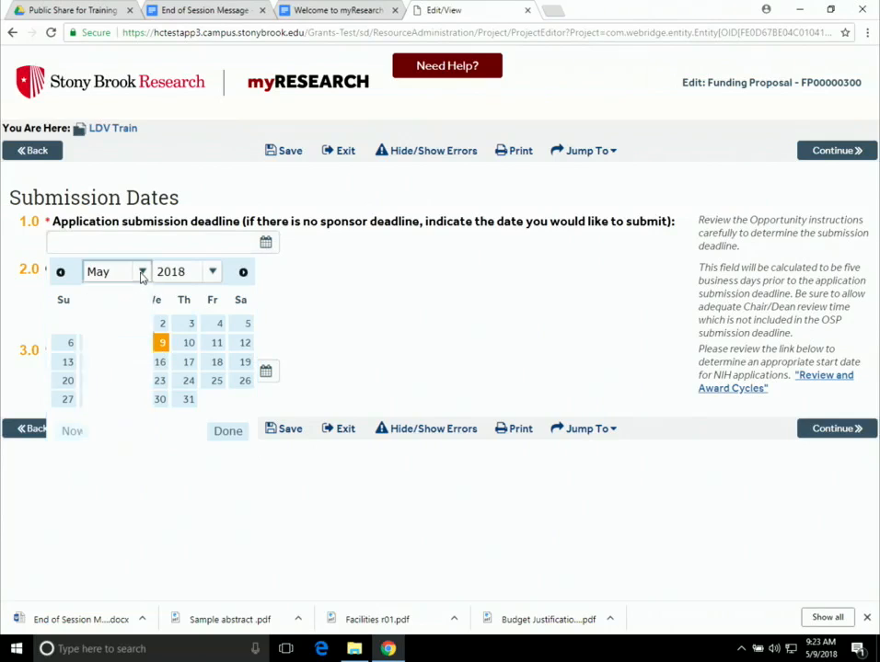
{"action": "left_click", "coordinate": [123, 390]}
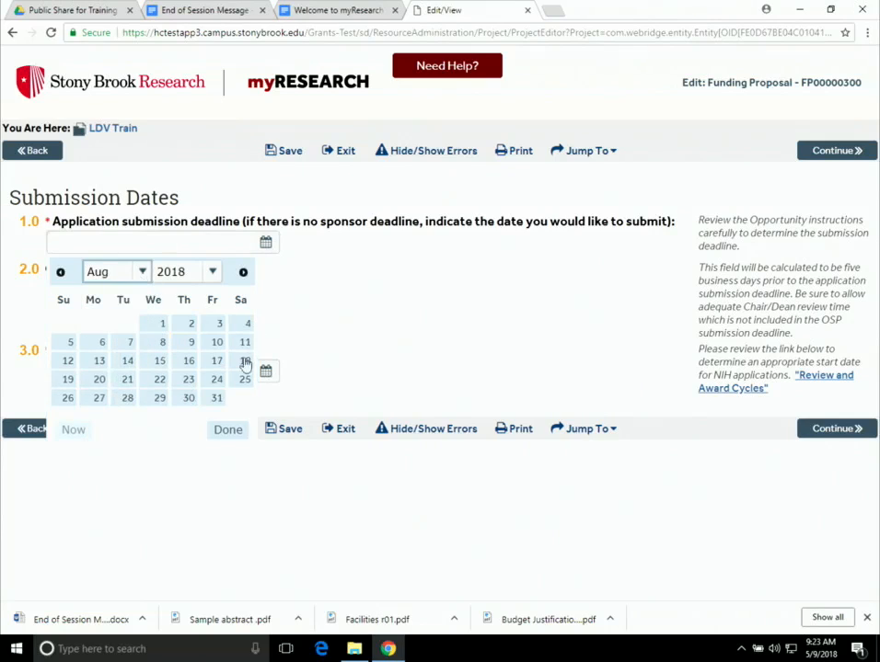
{"action": "left_click", "coordinate": [217, 398]}
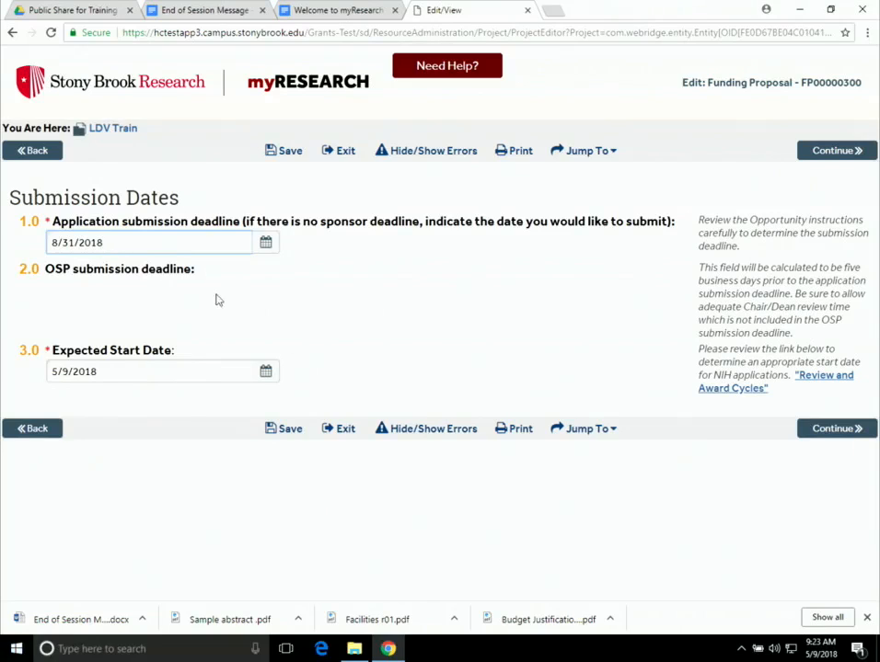
- Set the expected start date to November 1, 2018, save, and continue to Budget Periods
{"action": "left_click", "coordinate": [266, 373]}
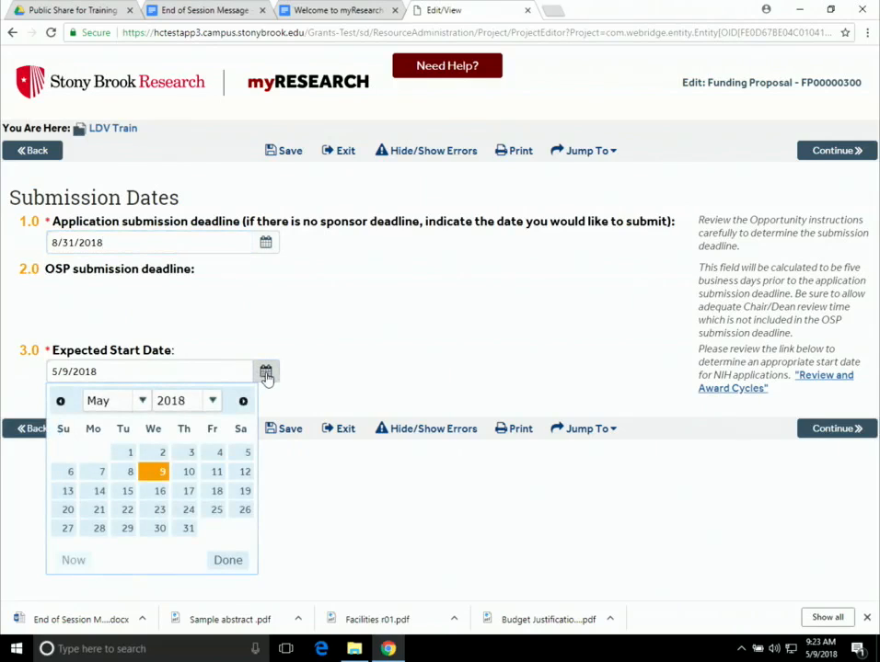
{"action": "left_click", "coordinate": [143, 406]}
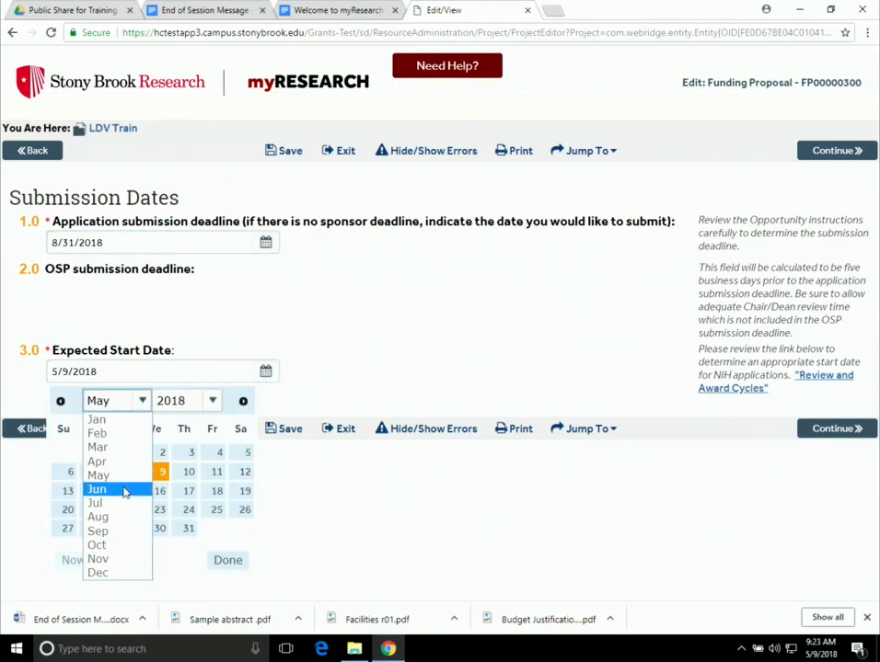
{"action": "left_click", "coordinate": [126, 558]}
{"action": "left_click", "coordinate": [188, 452]}
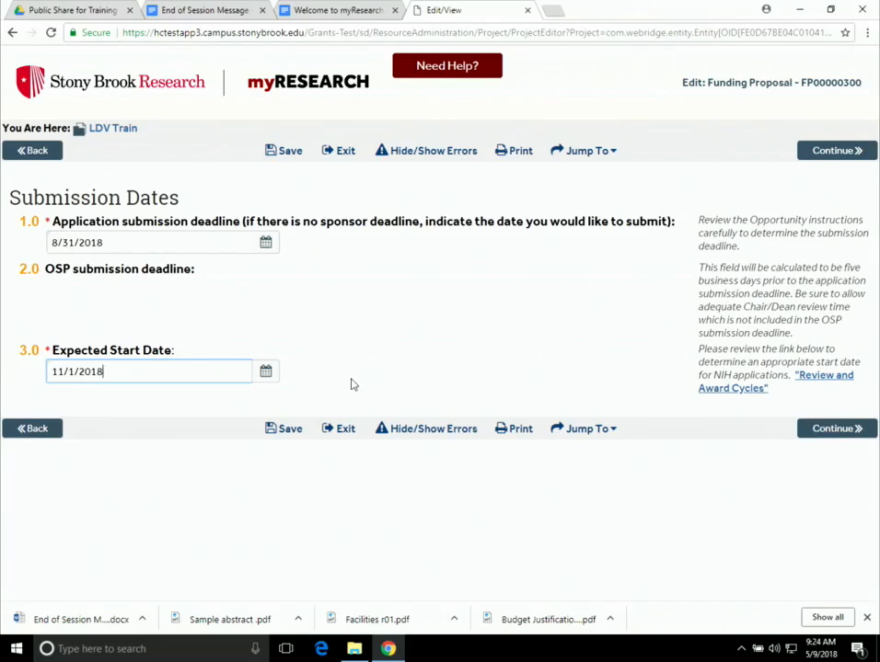
{"action": "left_click", "coordinate": [271, 151]}
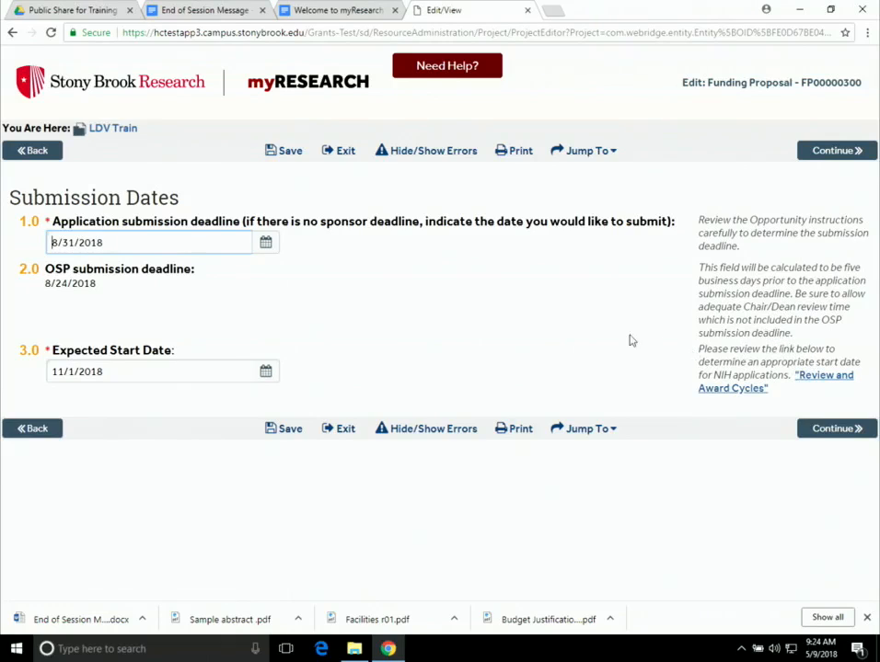
{"action": "left_click", "coordinate": [835, 436]}
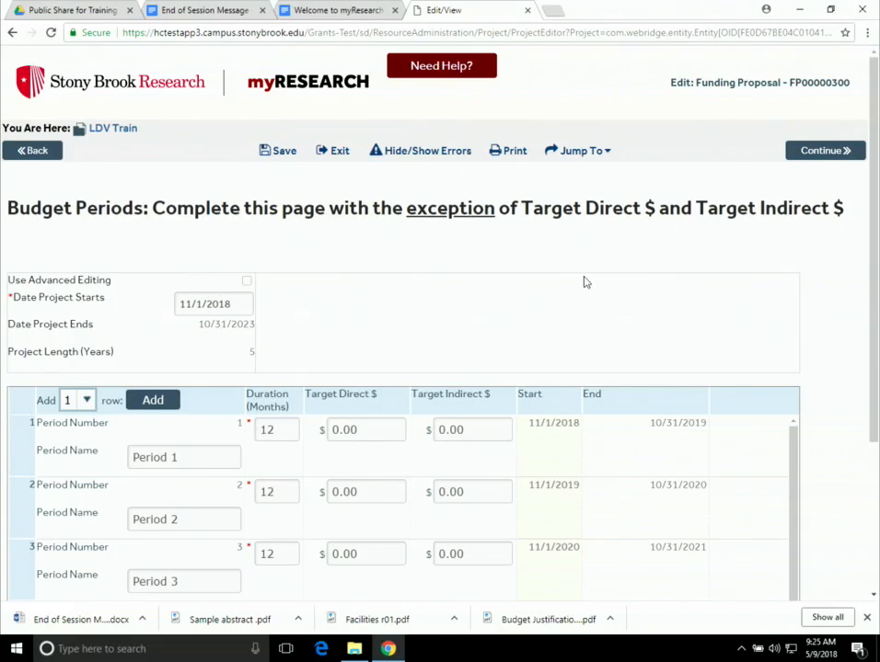
- Delete budget periods five and four, then save the three-period budget
{"action": "scroll", "coordinate": [582, 283], "scroll_direction": "down", "scroll_amount": 1}
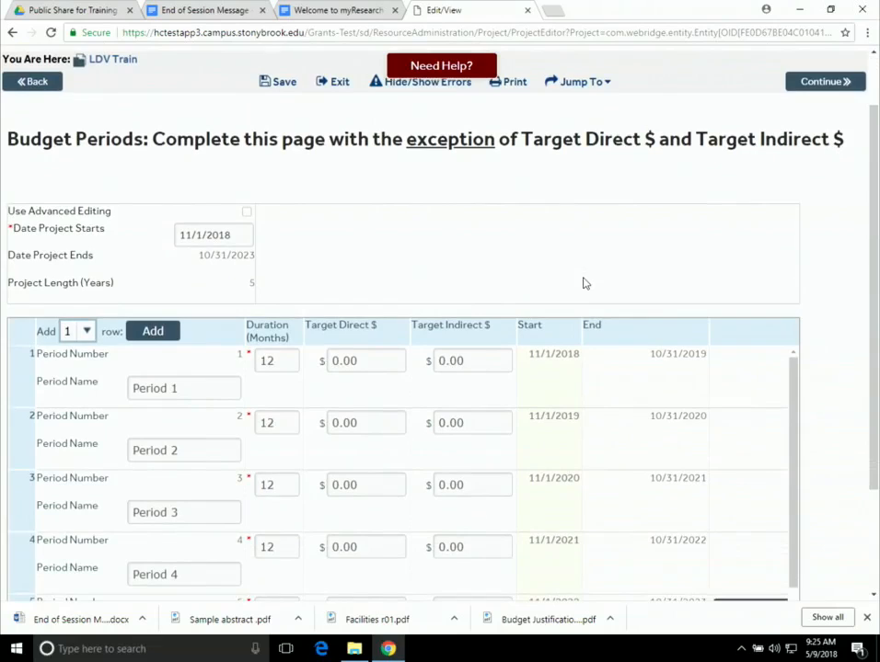
{"action": "scroll", "coordinate": [583, 283], "scroll_direction": "down", "scroll_amount": 1}
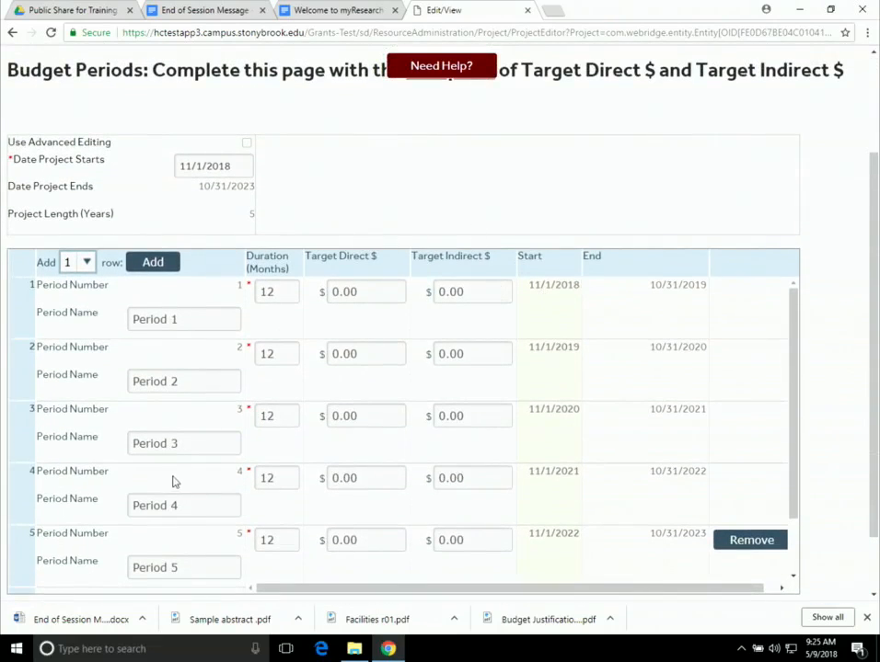
{"action": "left_click", "coordinate": [743, 542]}
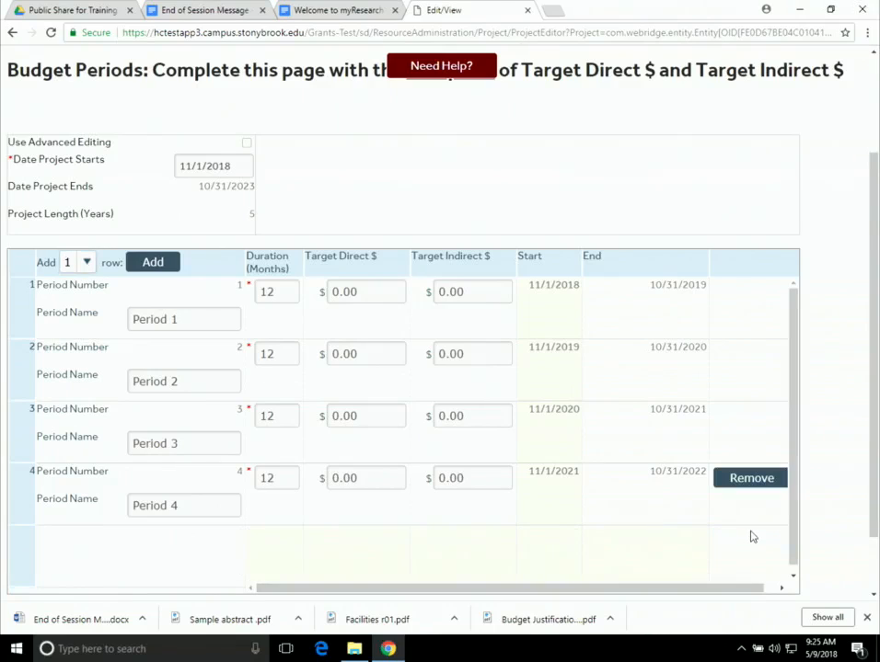
{"action": "left_click", "coordinate": [774, 485]}
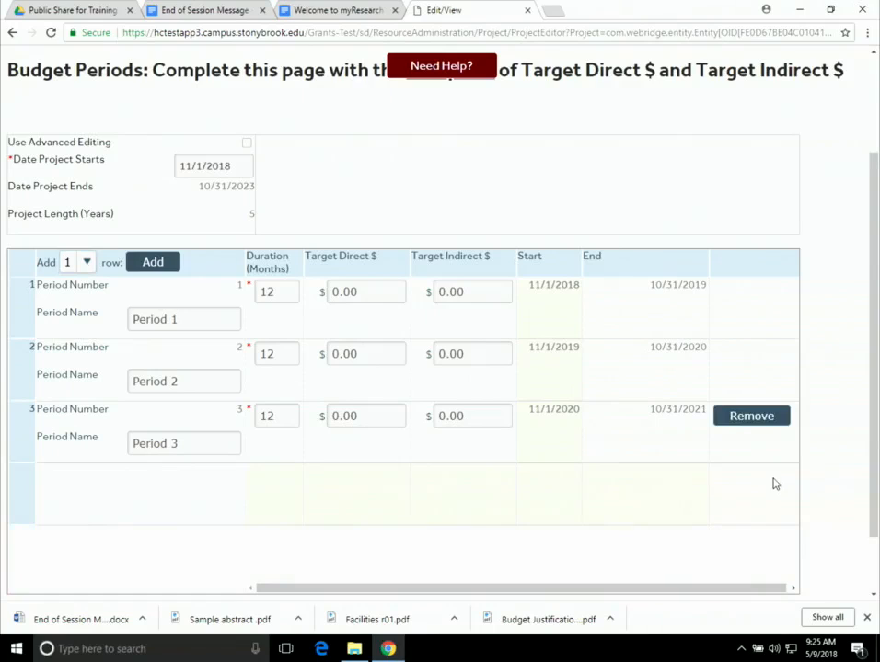
{"action": "scroll", "coordinate": [468, 497], "scroll_direction": "down", "scroll_amount": 1}
{"action": "scroll", "coordinate": [467, 496], "scroll_direction": "down", "scroll_amount": 1}
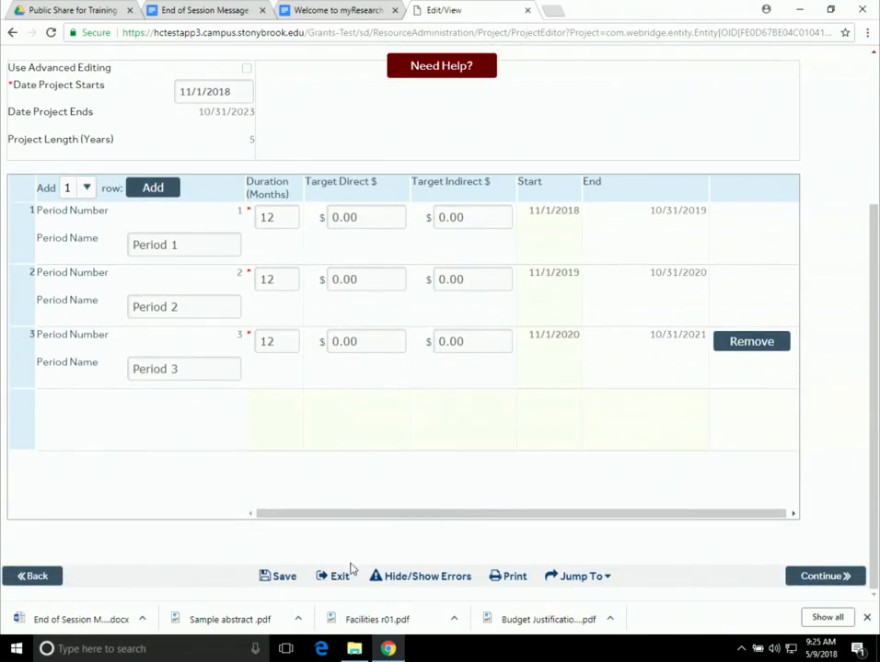
{"action": "left_click", "coordinate": [281, 577]}
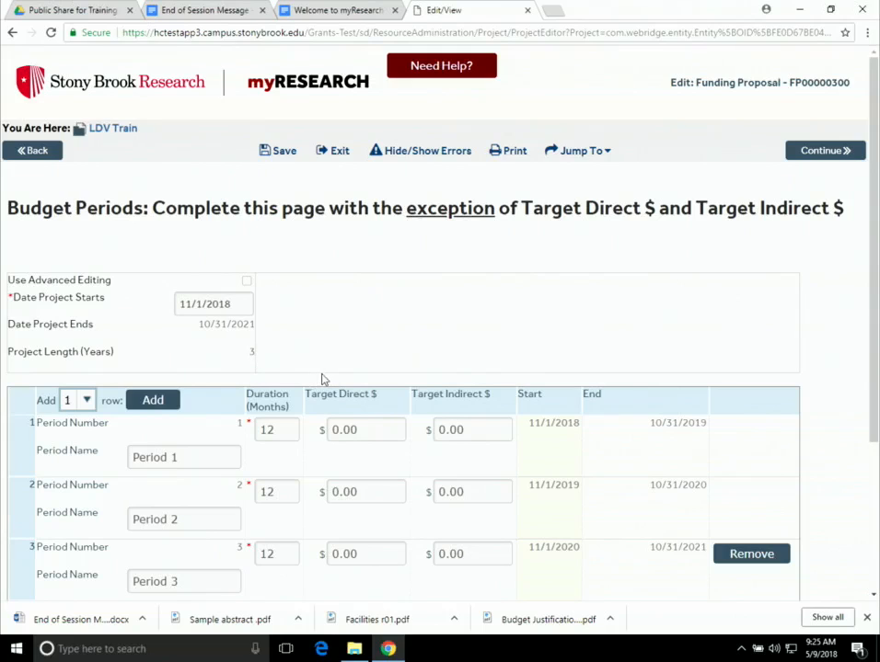
- Add a fourth period row, delete it again, and resave the three 12-month periods
{"action": "scroll", "coordinate": [490, 428], "scroll_direction": "down", "scroll_amount": 1}
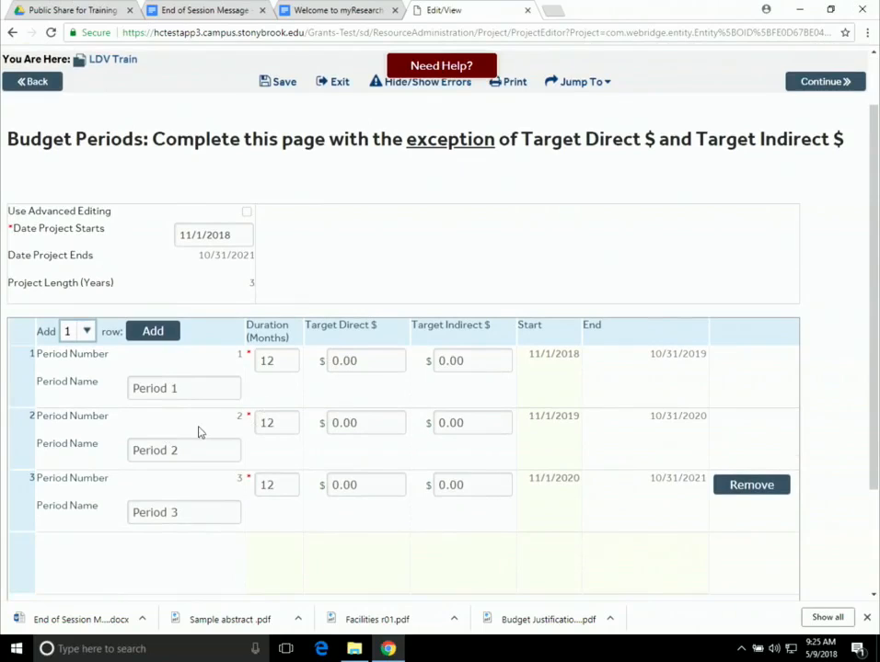
{"action": "left_click", "coordinate": [172, 337]}
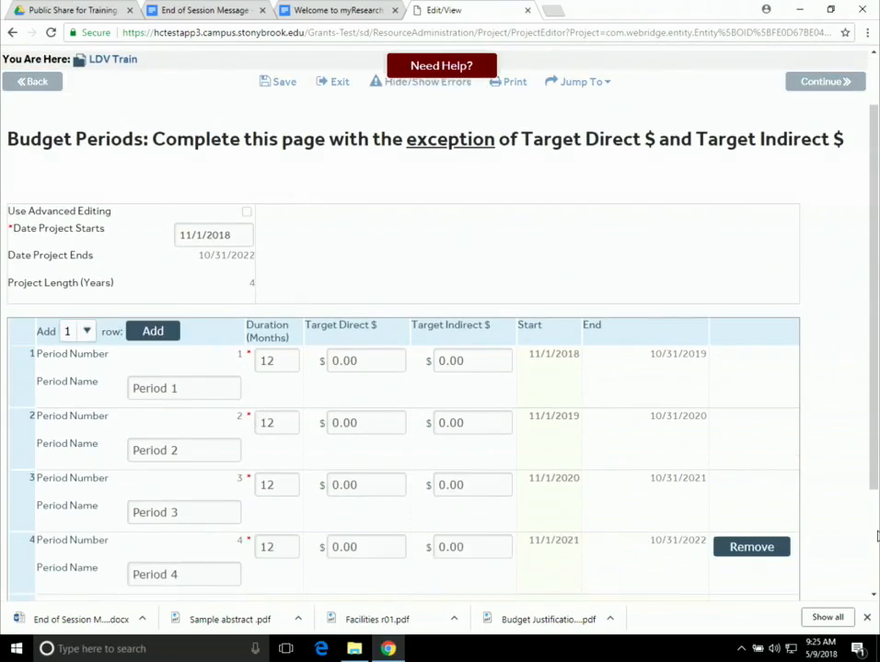
{"action": "left_click", "coordinate": [760, 549]}
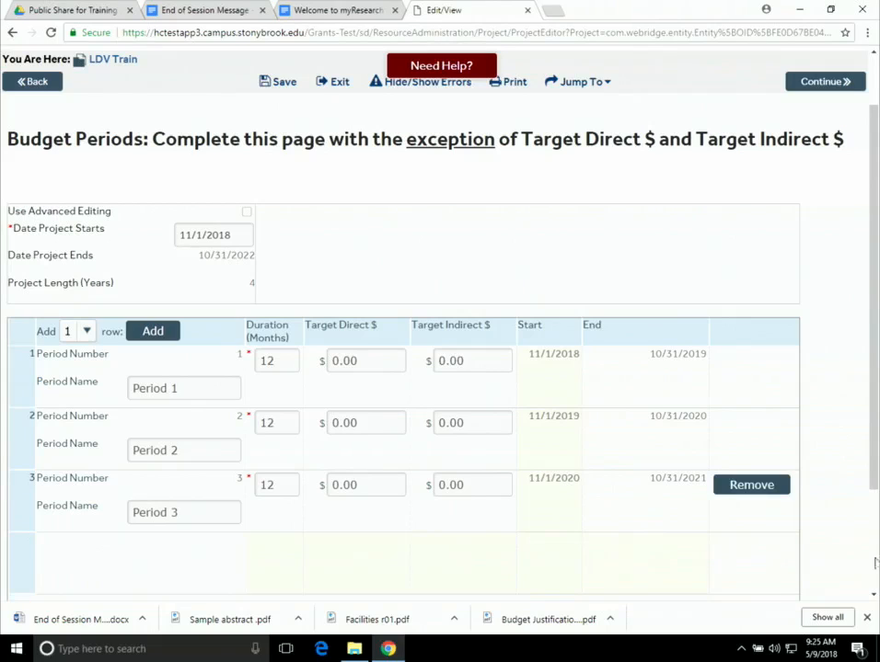
{"action": "scroll", "coordinate": [221, 414], "scroll_direction": "down", "scroll_amount": 2}
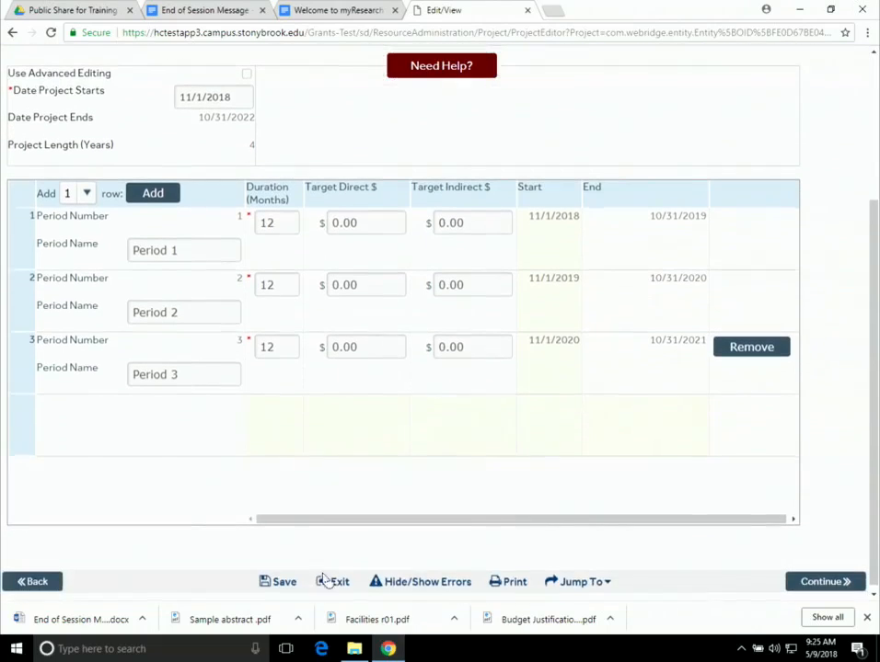
{"action": "left_click", "coordinate": [284, 581]}
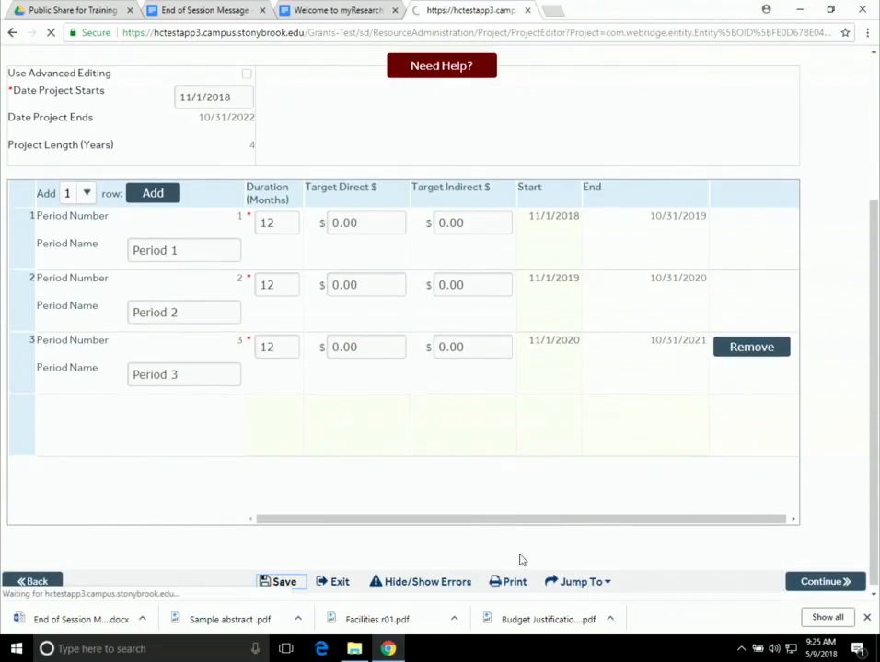
{"action": "scroll", "coordinate": [519, 559], "scroll_direction": "down", "scroll_amount": 1}
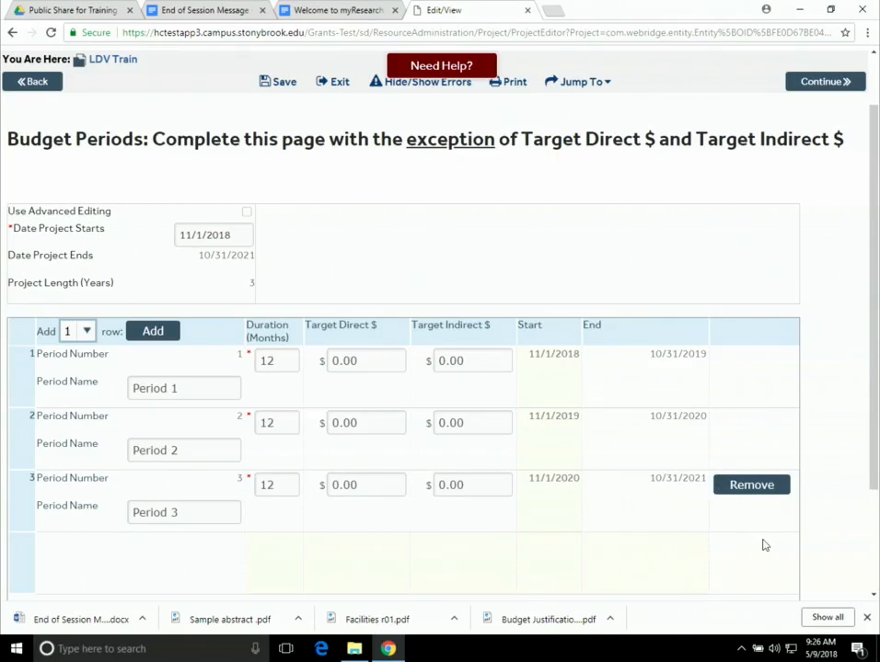
{"action": "scroll", "coordinate": [752, 575], "scroll_direction": "down", "scroll_amount": 2}
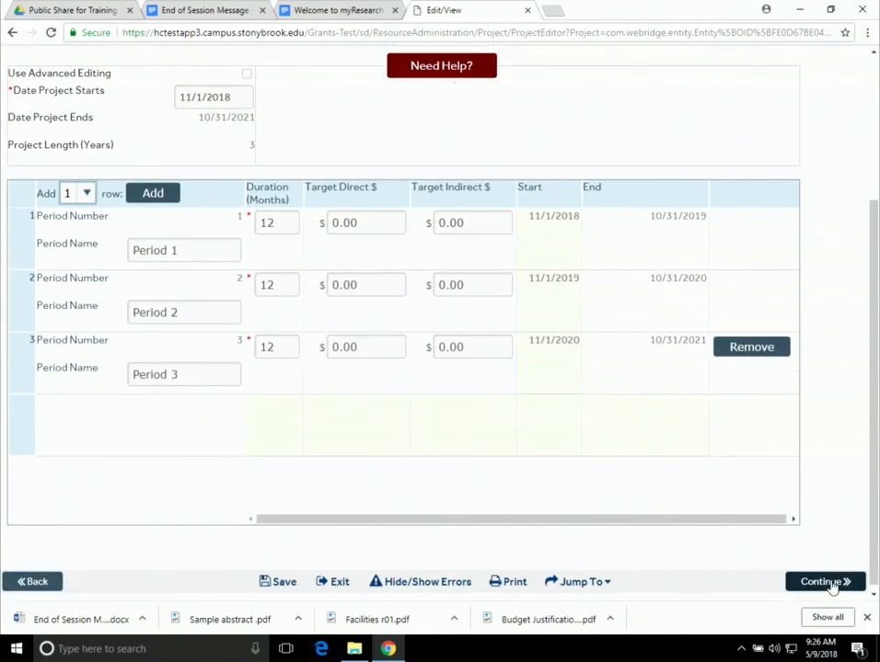
- Continue to Research Performance Sites, leaving question 2.0 with no additional locations
{"action": "left_click", "coordinate": [831, 582]}
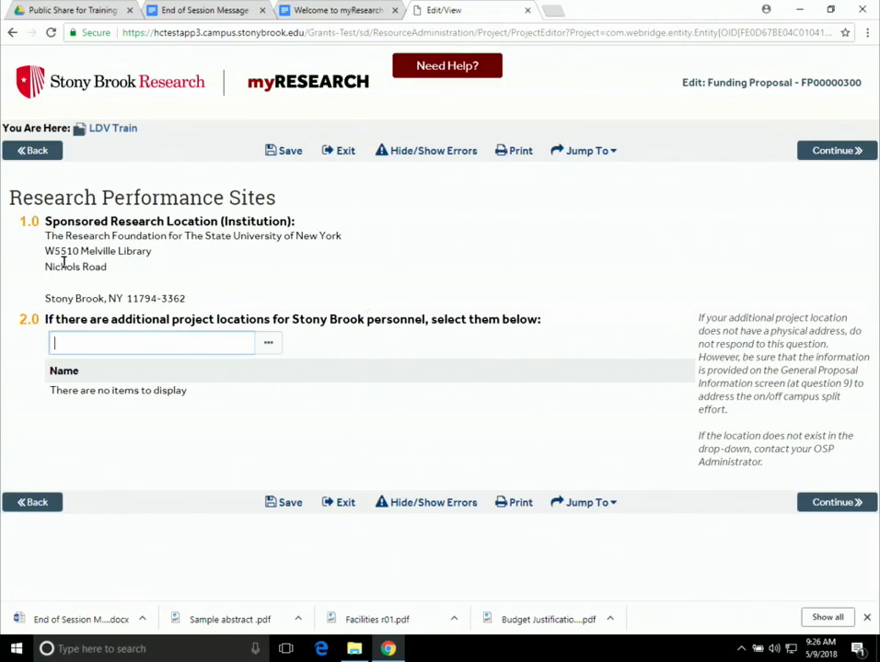
{"action": "left_click_drag", "start_coordinate": [66, 263], "coordinate": [94, 253]}
{"action": "left_click", "coordinate": [318, 273]}
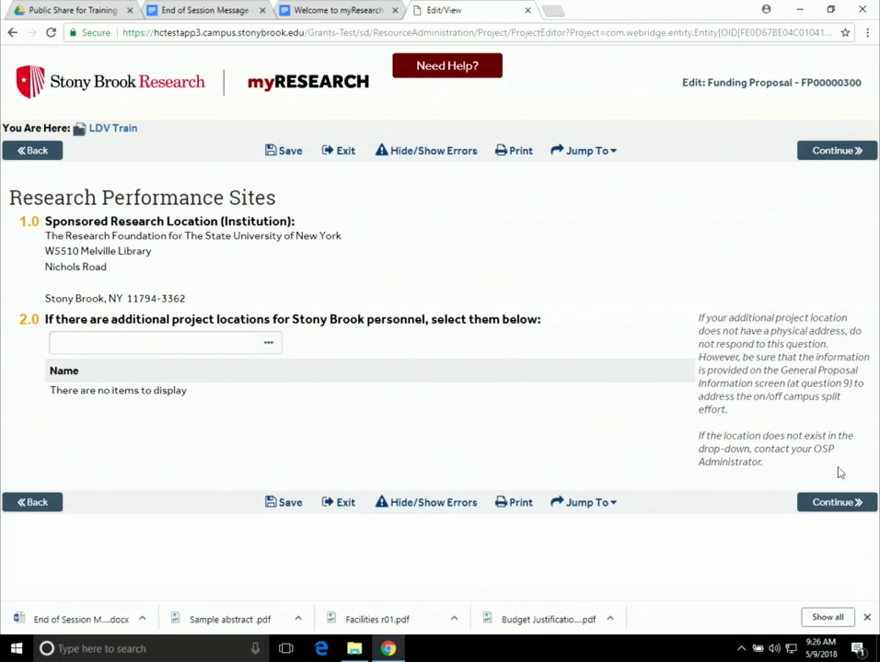
- Mark No on every Intellectual Property question, confidential information through SUNY/RF property, then continue
{"action": "left_click", "coordinate": [836, 502]}
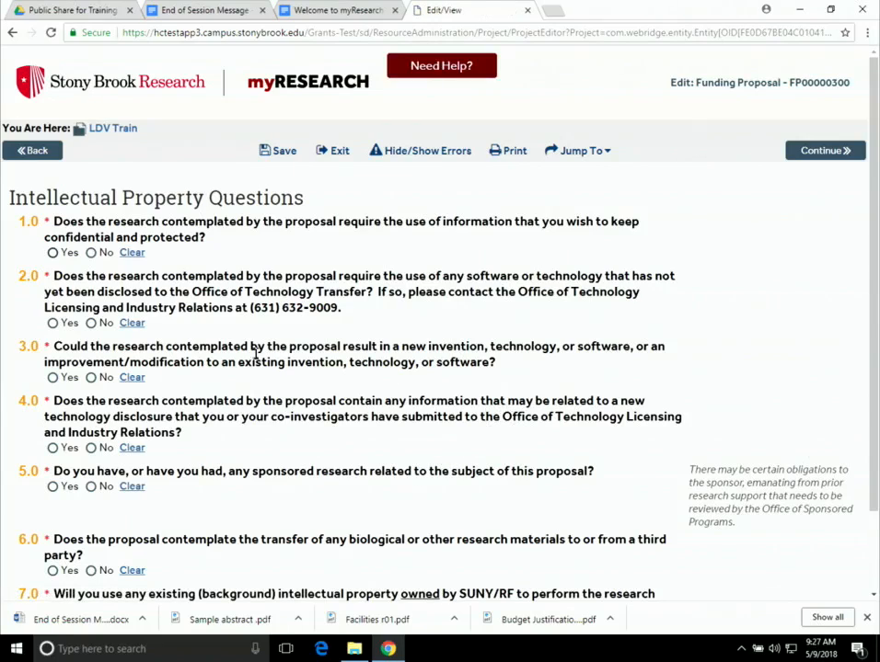
{"action": "left_click", "coordinate": [91, 253]}
{"action": "left_click", "coordinate": [92, 378]}
{"action": "left_click", "coordinate": [91, 448]}
{"action": "left_click", "coordinate": [91, 487]}
{"action": "left_click", "coordinate": [92, 572]}
{"action": "scroll", "coordinate": [149, 544], "scroll_direction": "down", "scroll_amount": 2}
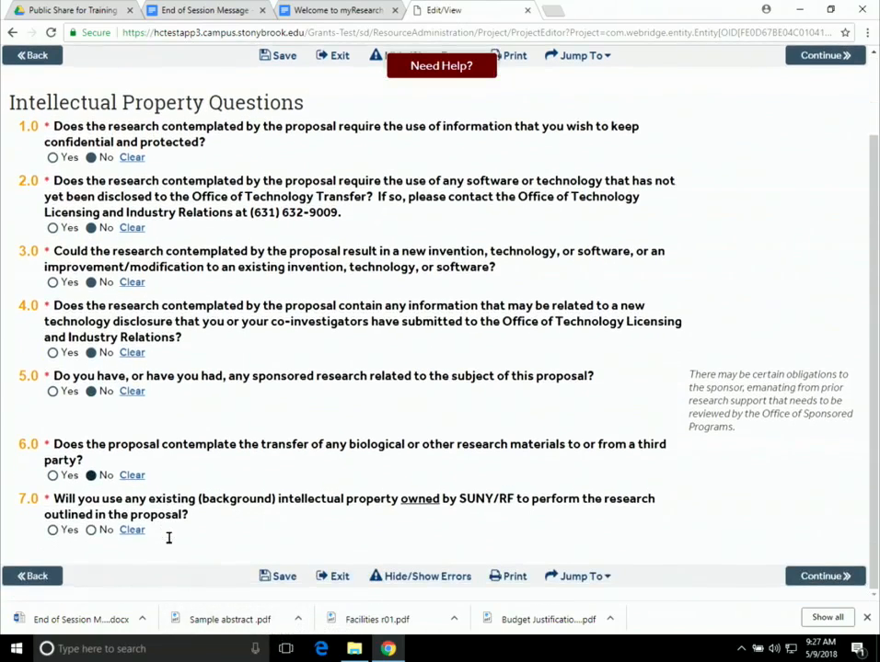
{"action": "left_click", "coordinate": [90, 530]}
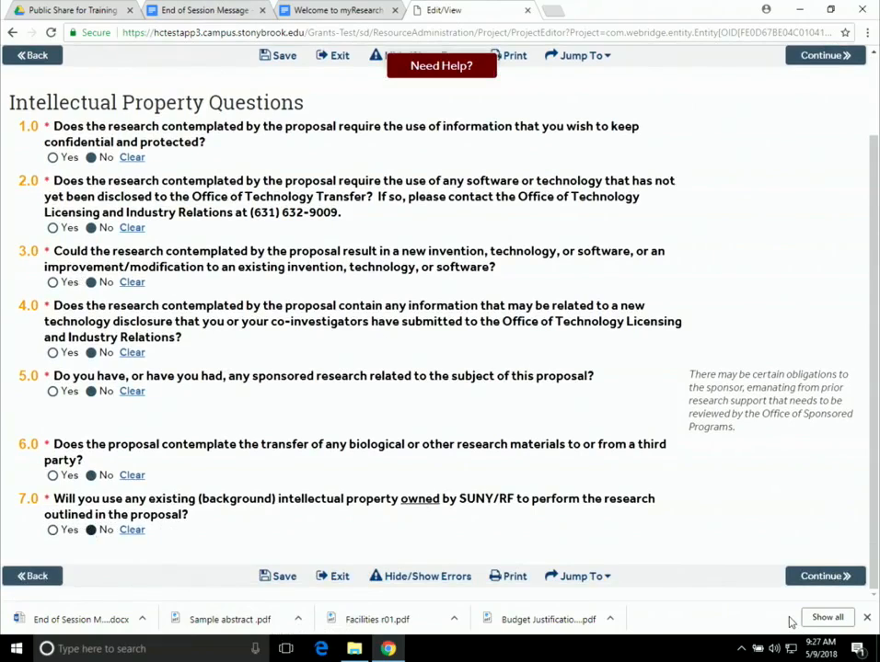
{"action": "left_click", "coordinate": [819, 578]}
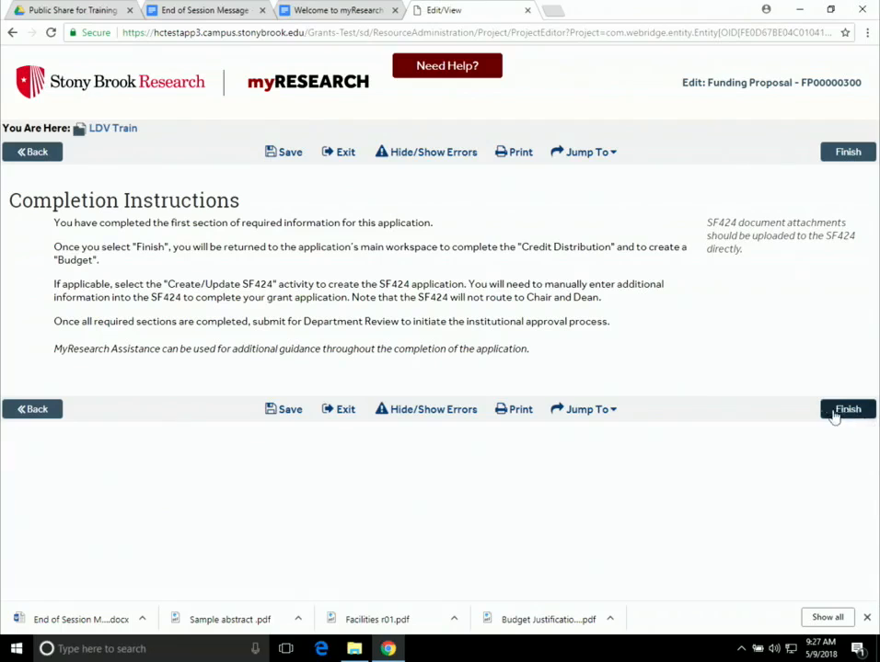
- Finish the Completion Instructions page, returning to the Draft LDV Train workspace
{"action": "left_click", "coordinate": [861, 155]}
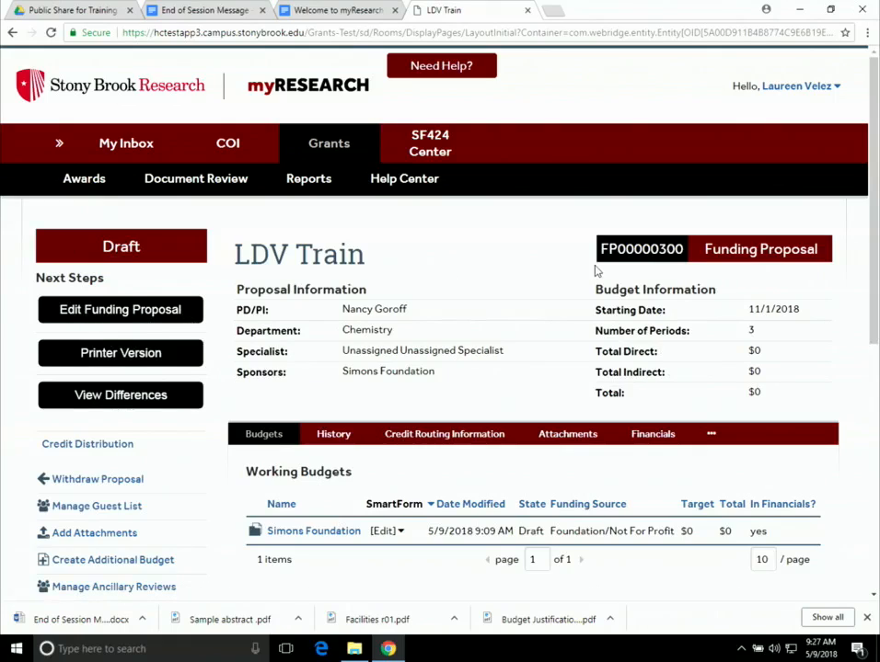
{"action": "scroll", "coordinate": [595, 270], "scroll_direction": "down", "scroll_amount": 1}
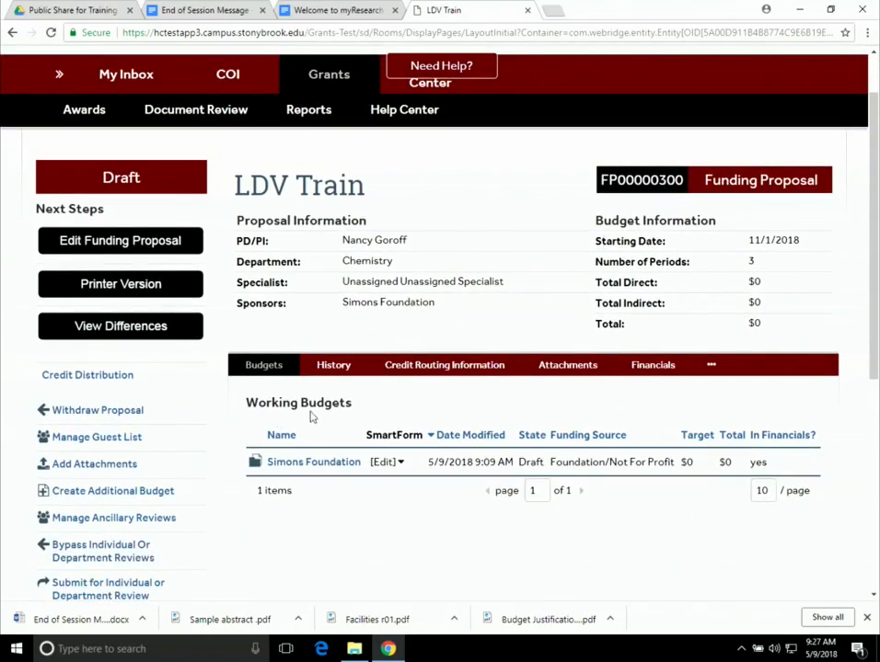
- Enter 100% proposal credit for the Chemistry principal investigator in Credit Distribution
{"action": "left_click", "coordinate": [98, 374]}
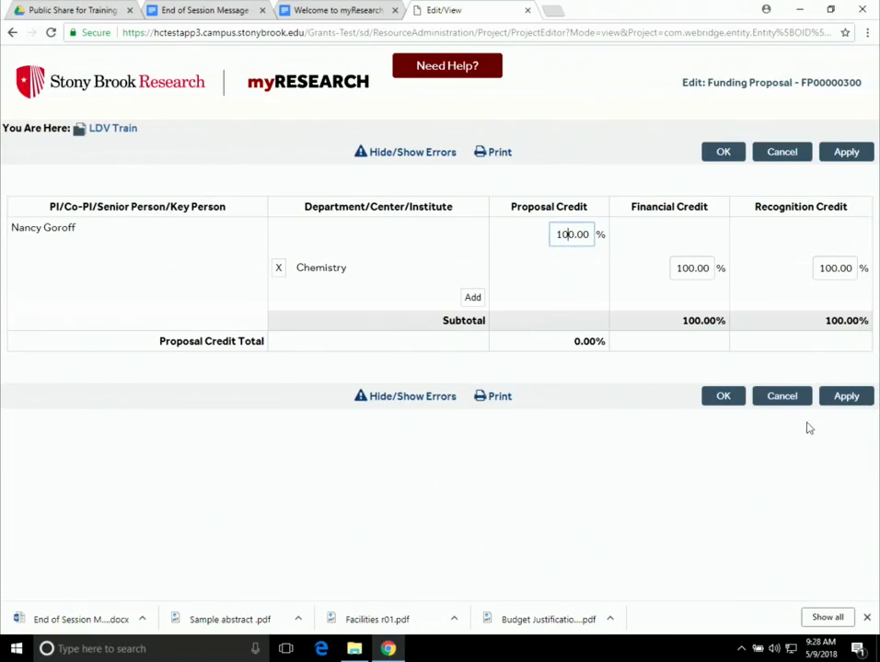
{"action": "left_click", "coordinate": [724, 398]}
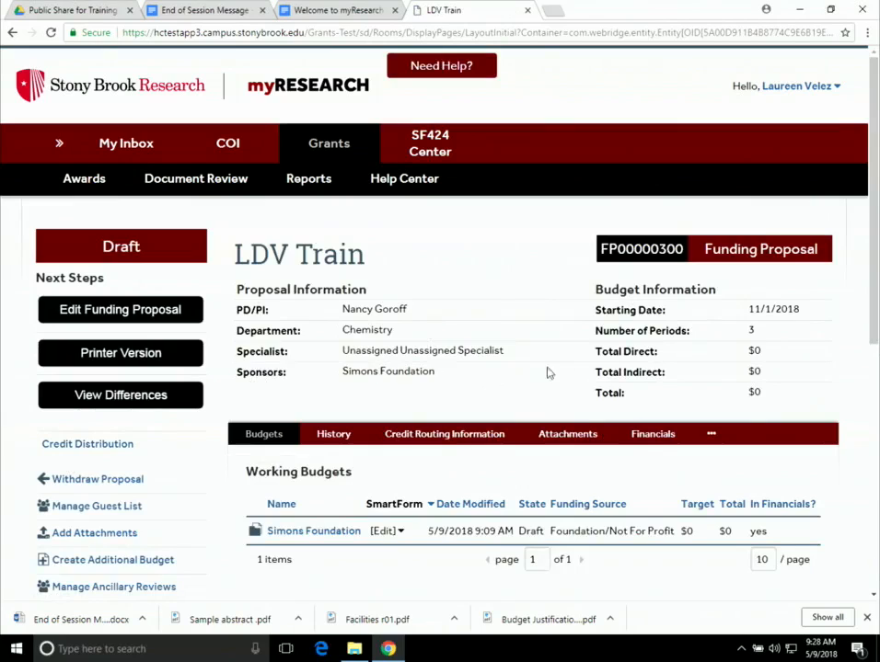
{"action": "scroll", "coordinate": [391, 255], "scroll_direction": "down", "scroll_amount": 2}
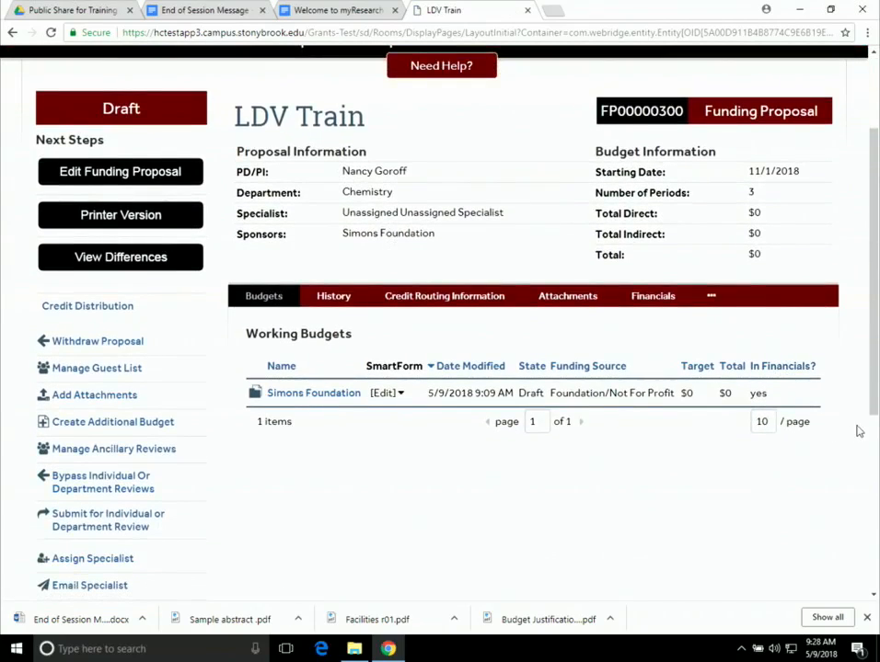
- Open the Simons Foundation working budget and choose Edit Budget
{"action": "left_click", "coordinate": [319, 400]}
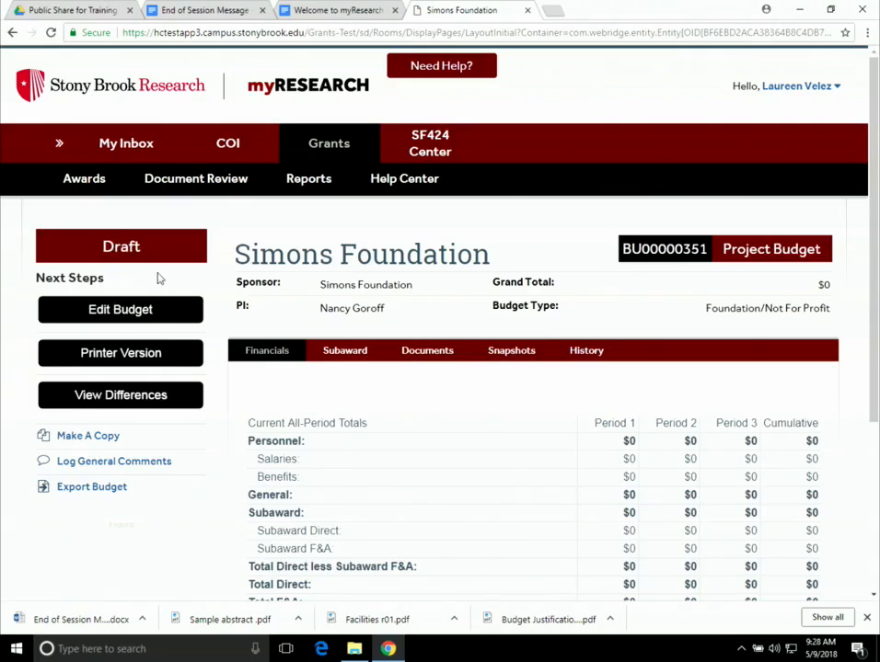
{"action": "scroll", "coordinate": [674, 372], "scroll_direction": "down", "scroll_amount": 1}
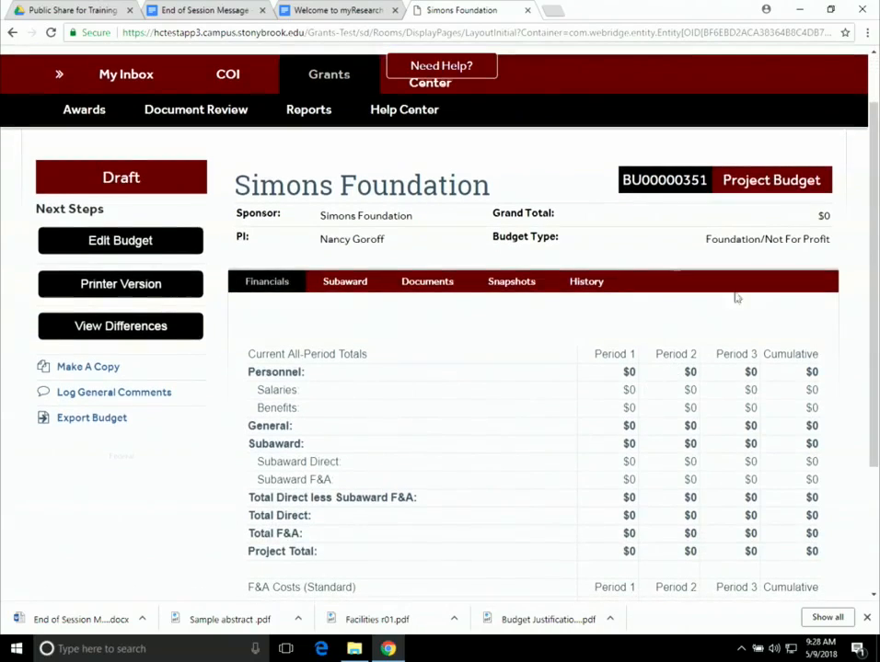
{"action": "scroll", "coordinate": [460, 303], "scroll_direction": "down", "scroll_amount": 1}
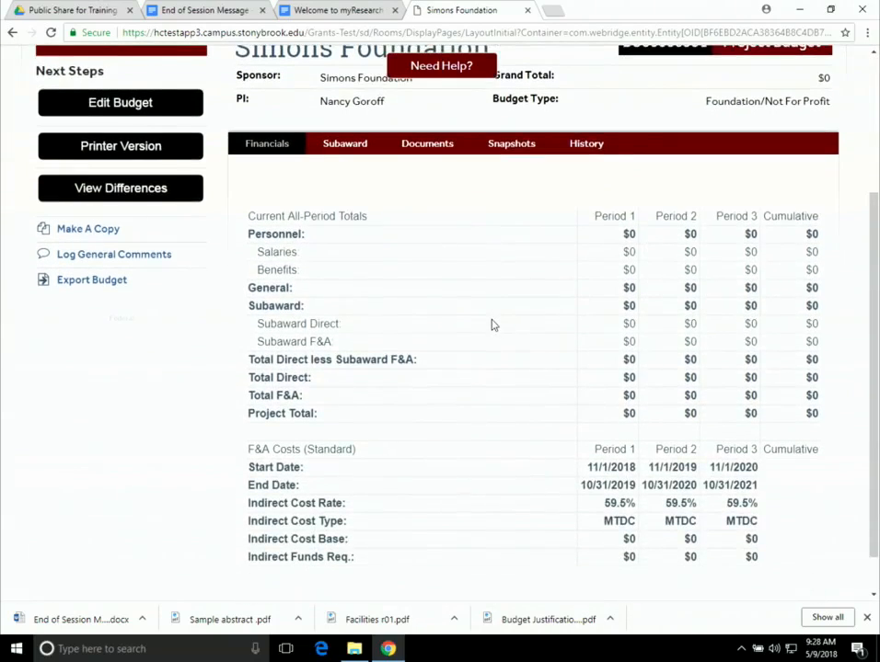
{"action": "scroll", "coordinate": [497, 320], "scroll_direction": "up", "scroll_amount": 1}
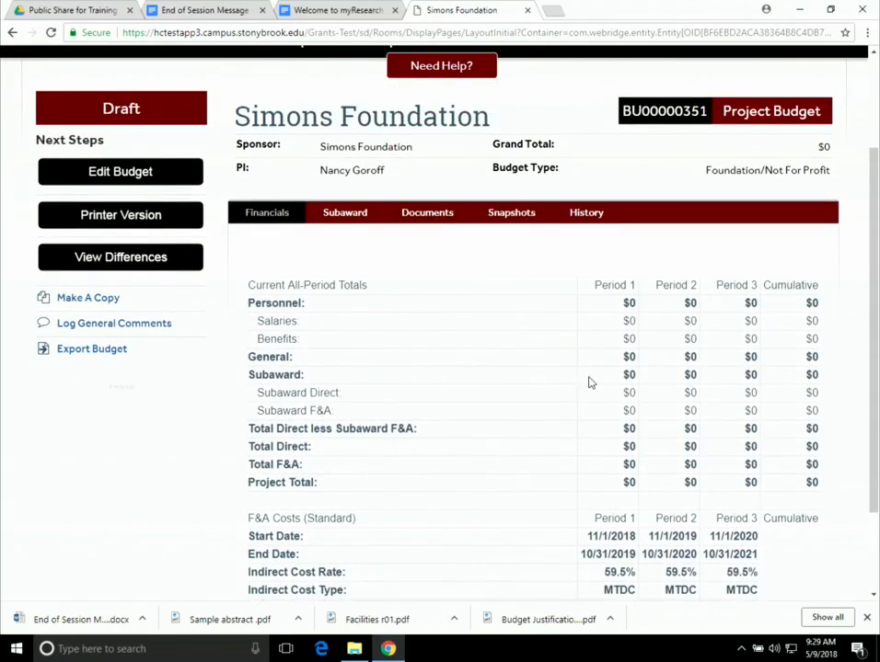
{"action": "scroll", "coordinate": [589, 381], "scroll_direction": "down", "scroll_amount": 1}
{"action": "scroll", "coordinate": [589, 386], "scroll_direction": "up", "scroll_amount": 1}
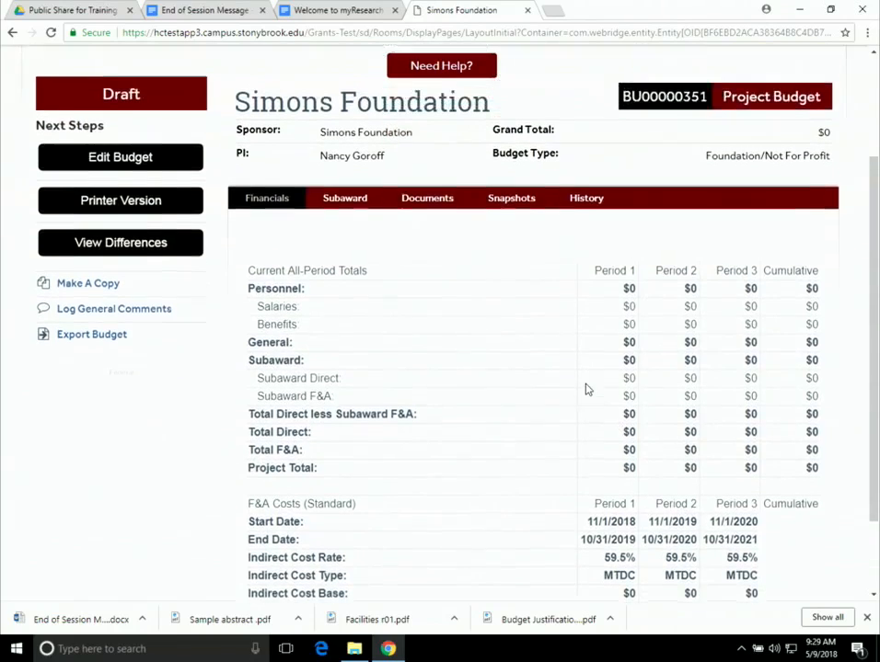
{"action": "left_click", "coordinate": [135, 175]}
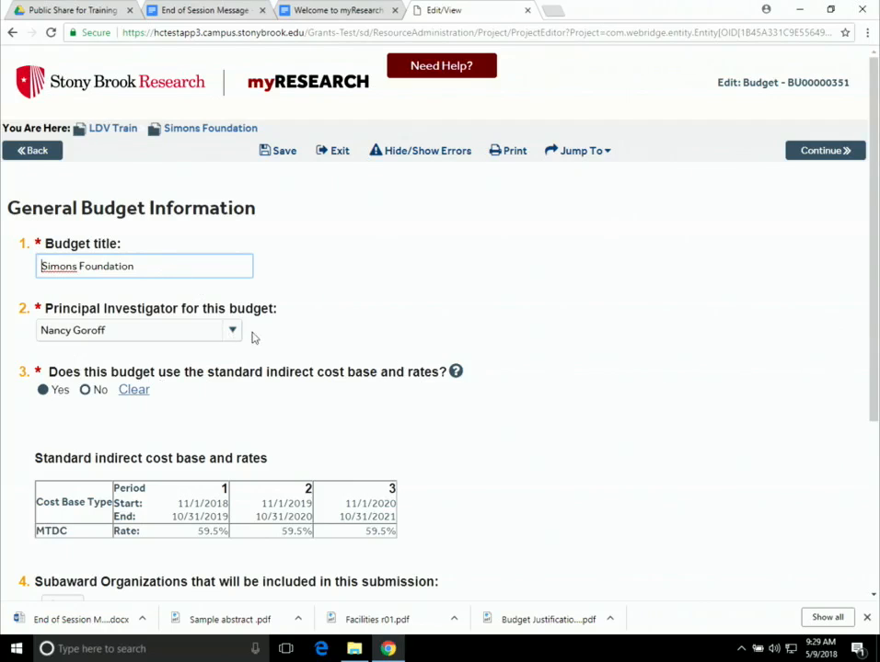
{"action": "scroll", "coordinate": [296, 349], "scroll_direction": "down", "scroll_amount": 1}
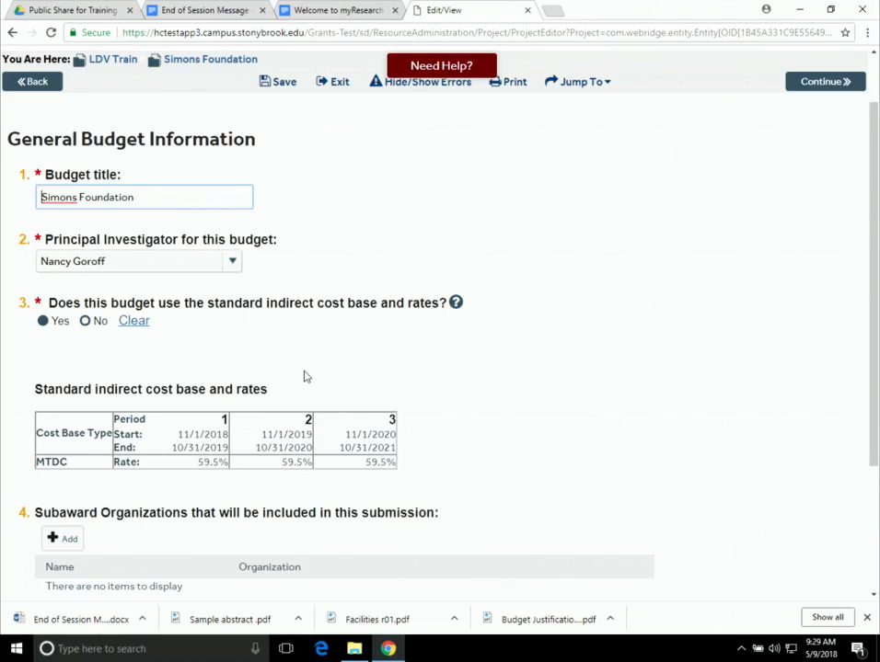
{"action": "left_click", "coordinate": [85, 321]}
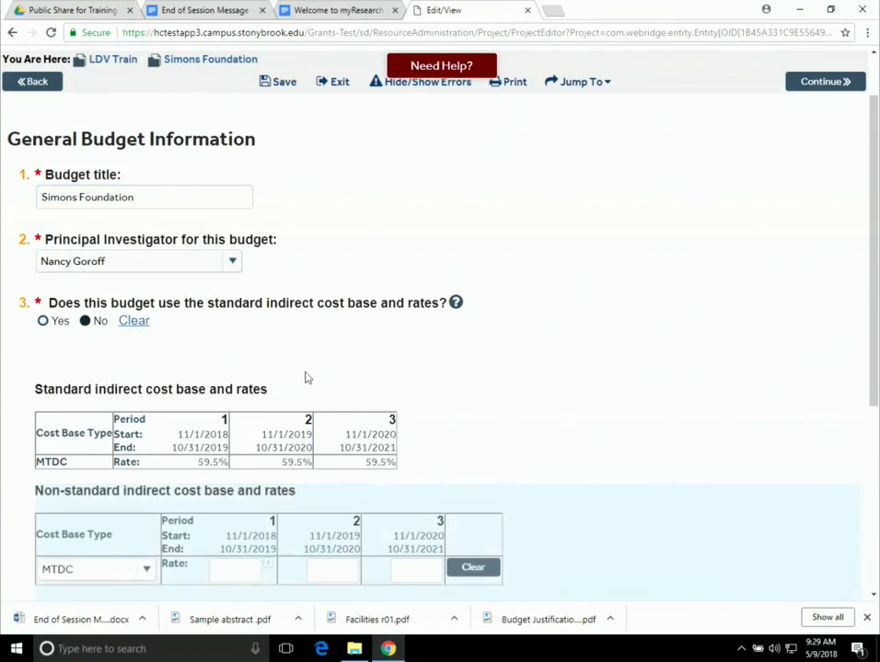
{"action": "scroll", "coordinate": [221, 419], "scroll_direction": "down", "scroll_amount": 1}
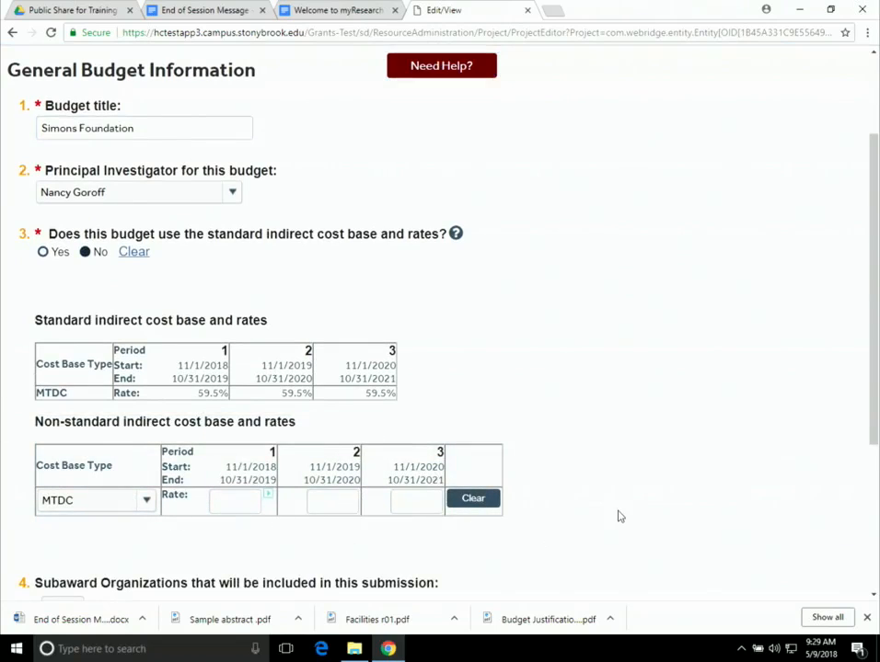
{"action": "left_click", "coordinate": [43, 252]}
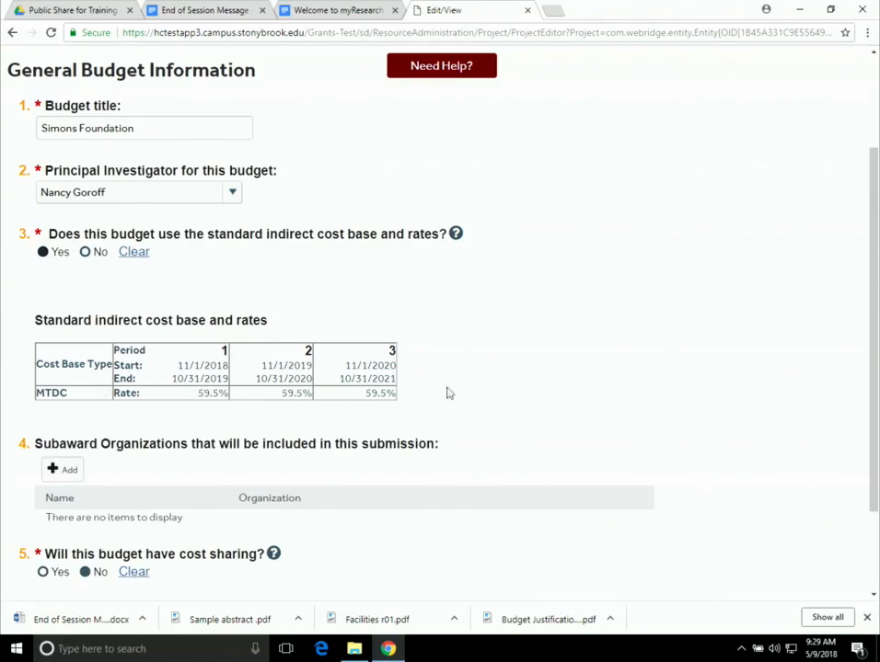
{"action": "scroll", "coordinate": [543, 415], "scroll_direction": "down", "scroll_amount": 3}
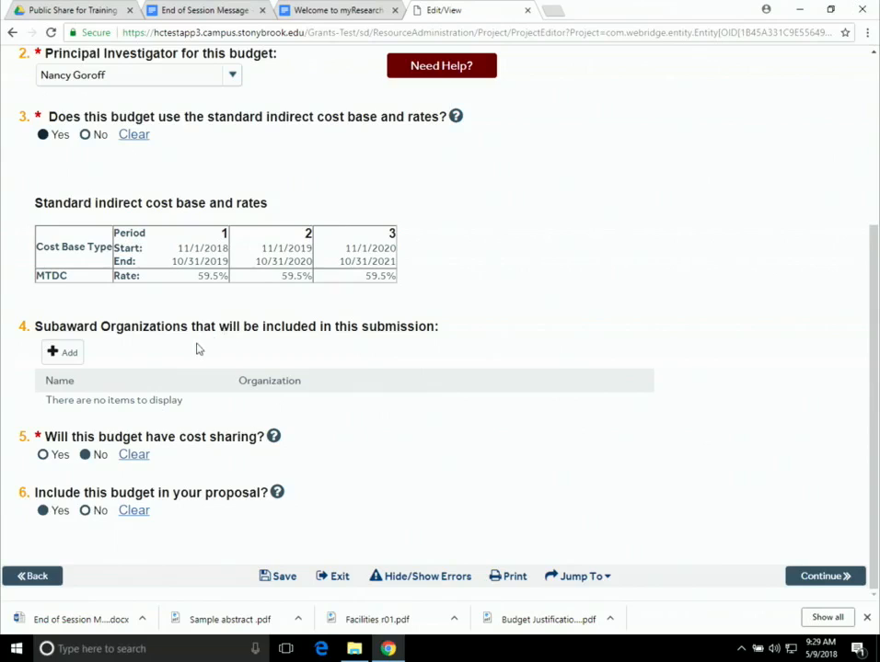
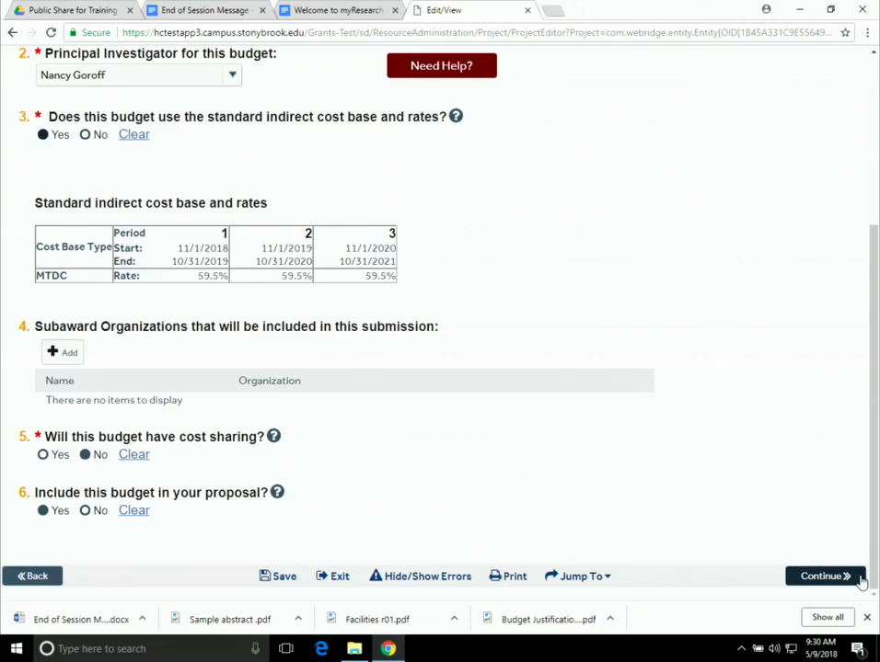
- Advance the Simons Foundation budget from its general questions to the Personnel Costs page
{"action": "left_click", "coordinate": [853, 579]}
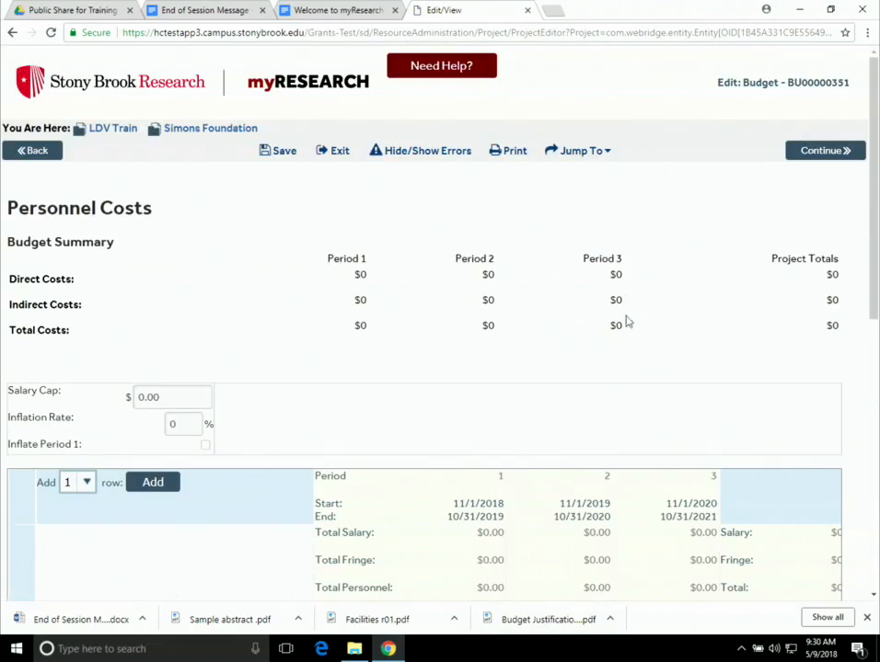
- Leave the Salary Cap unchanged and add one blank row to the Personnel Costs table
{"action": "scroll", "coordinate": [787, 324], "scroll_direction": "down", "scroll_amount": 1}
{"action": "scroll", "coordinate": [772, 331], "scroll_direction": "up", "scroll_amount": 1}
{"action": "scroll", "coordinate": [262, 416], "scroll_direction": "down", "scroll_amount": 1}
{"action": "scroll", "coordinate": [263, 416], "scroll_direction": "down", "scroll_amount": 1}
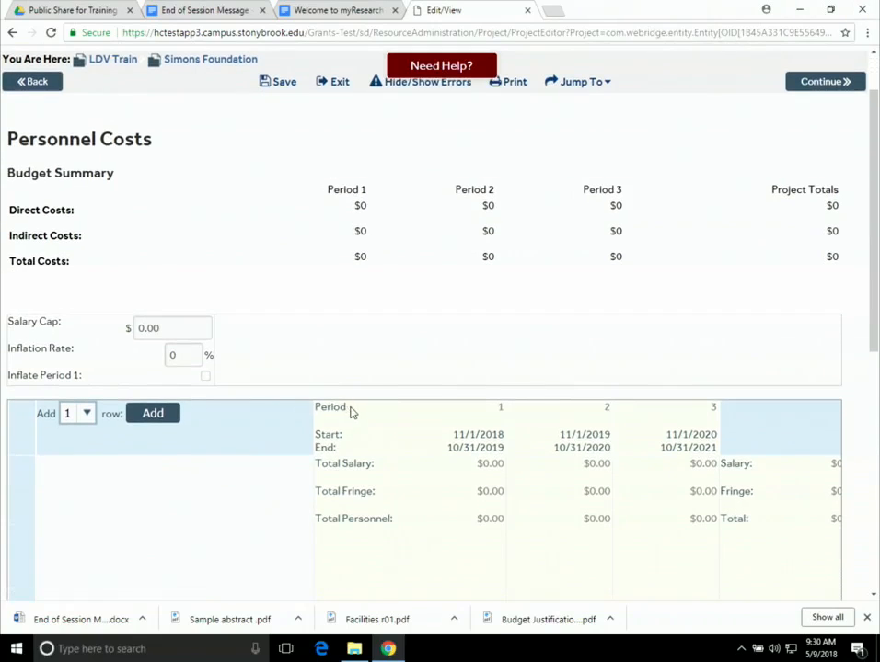
{"action": "left_click", "coordinate": [179, 328]}
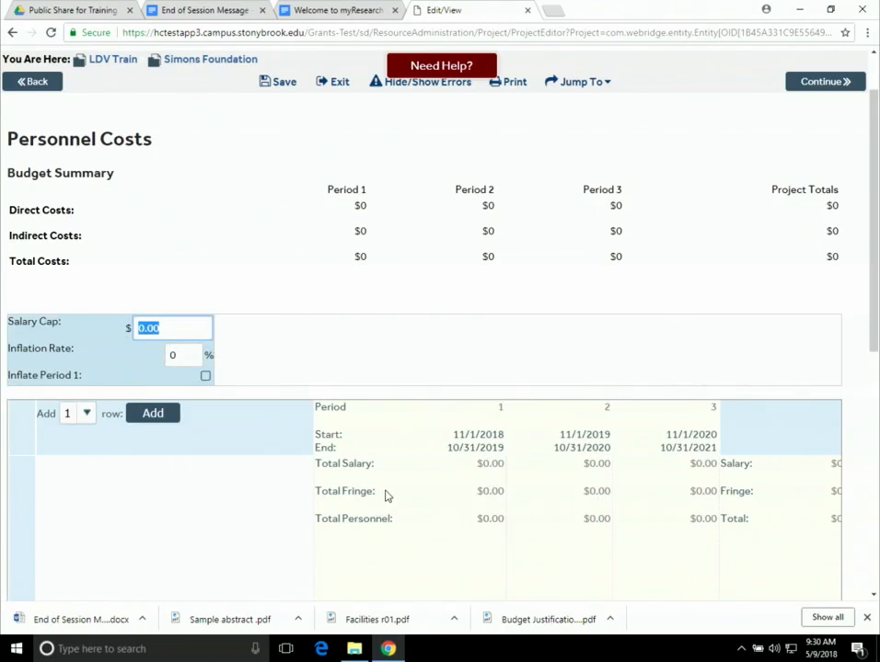
{"action": "scroll", "coordinate": [249, 443], "scroll_direction": "up", "scroll_amount": 1}
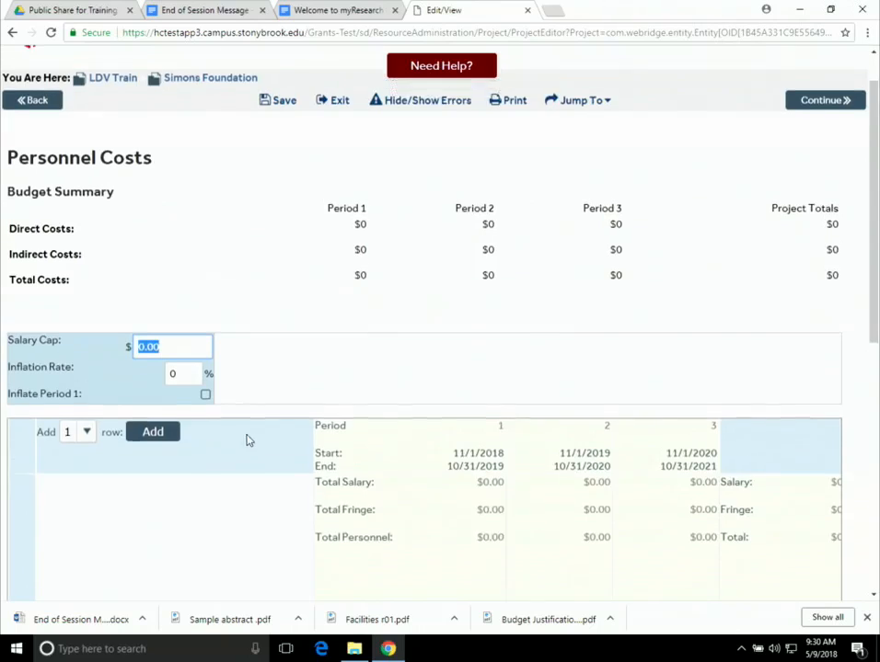
{"action": "scroll", "coordinate": [244, 440], "scroll_direction": "up", "scroll_amount": 1}
{"action": "left_click", "coordinate": [241, 446]}
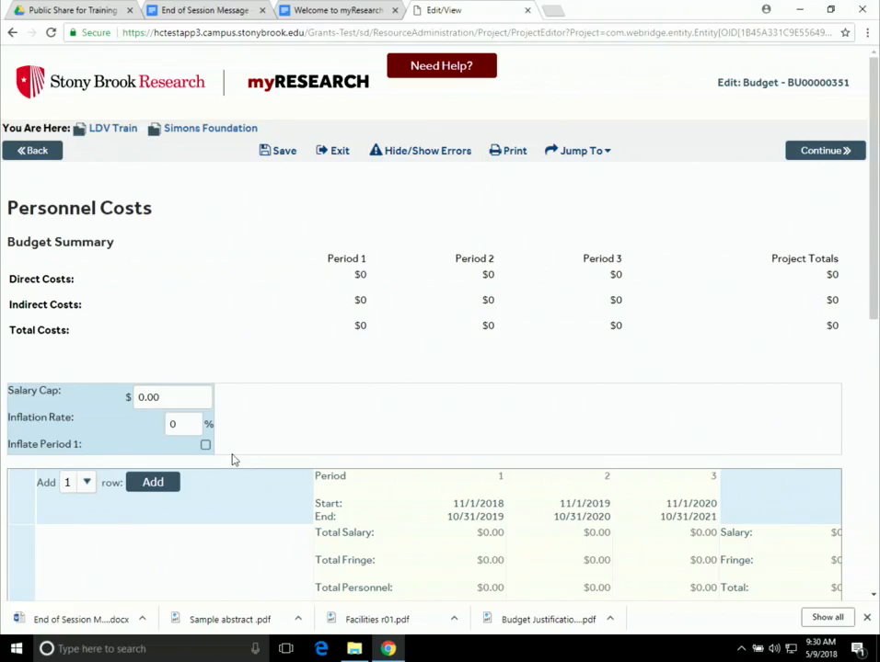
{"action": "scroll", "coordinate": [237, 454], "scroll_direction": "down", "scroll_amount": 3}
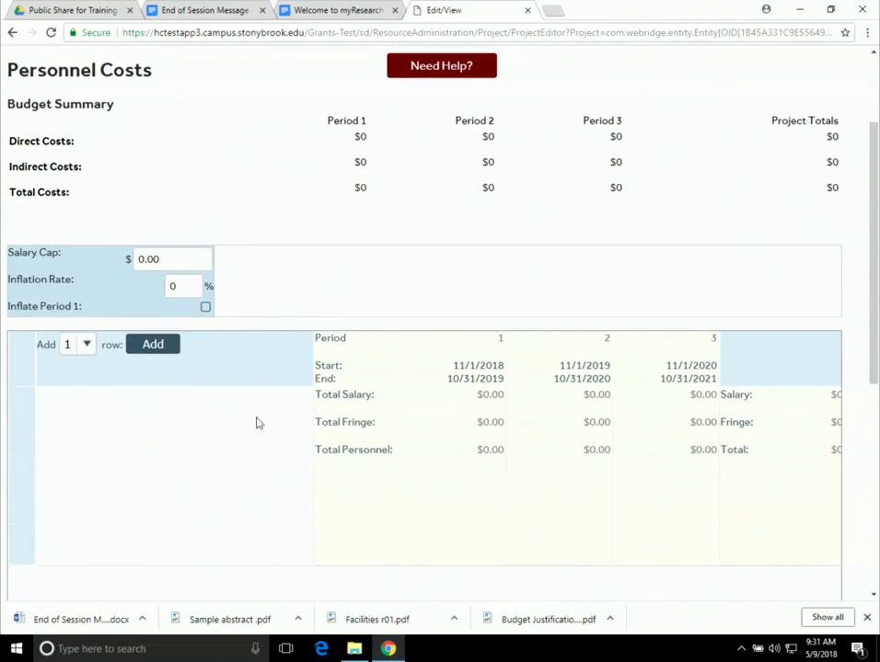
{"action": "left_click", "coordinate": [154, 347]}
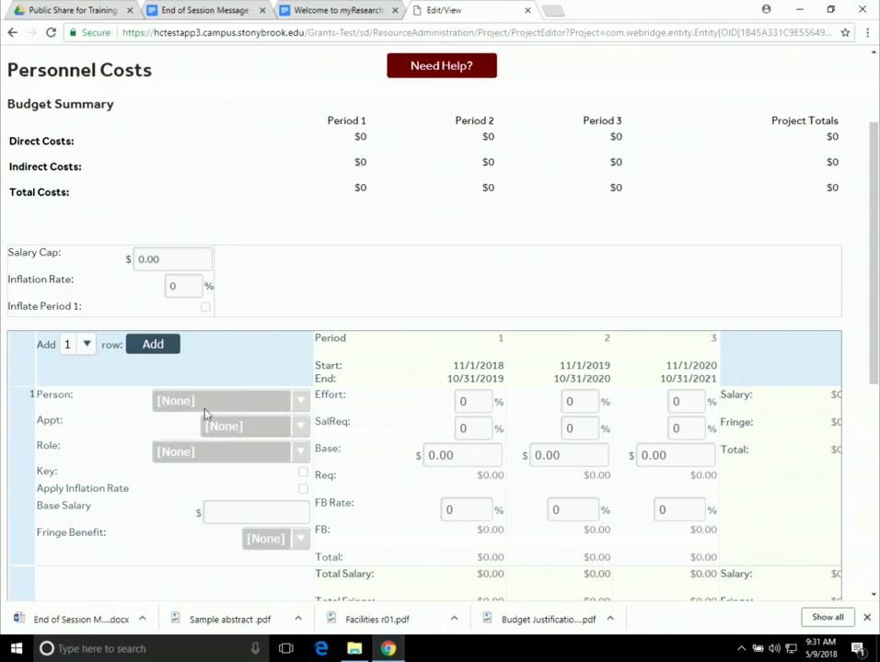
- Budget the PI in row 1 on a 9-month appointment, $100,000 base, SUNY-IFR fringe
{"action": "left_click", "coordinate": [69, 436]}
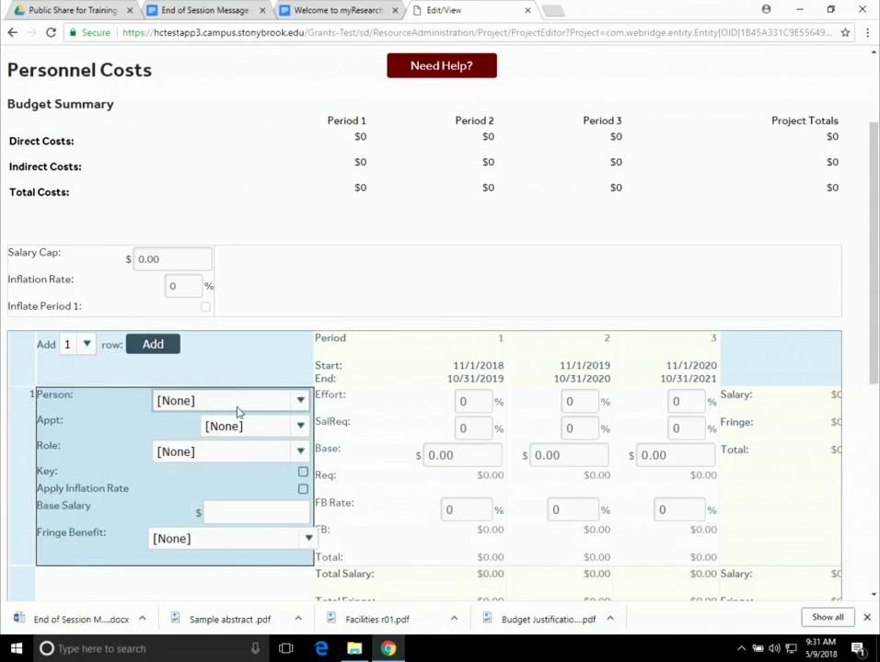
{"action": "left_click", "coordinate": [299, 404]}
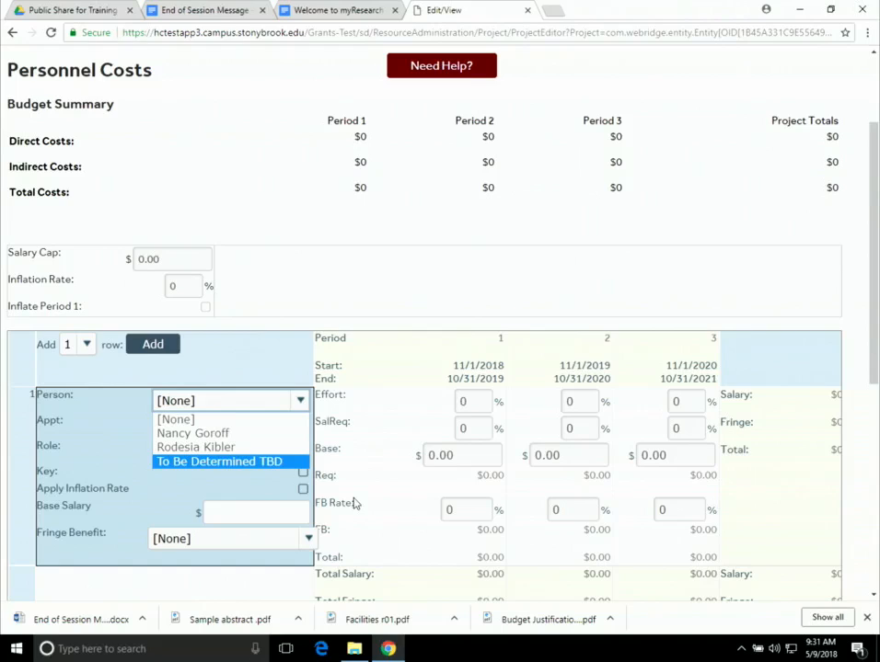
{"action": "left_click", "coordinate": [200, 434]}
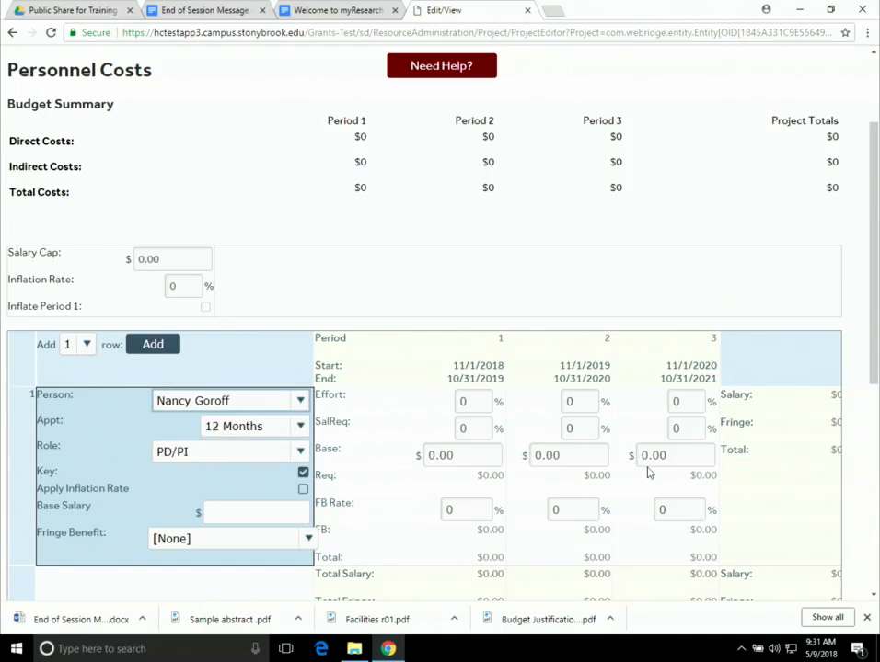
{"action": "left_click", "coordinate": [301, 428]}
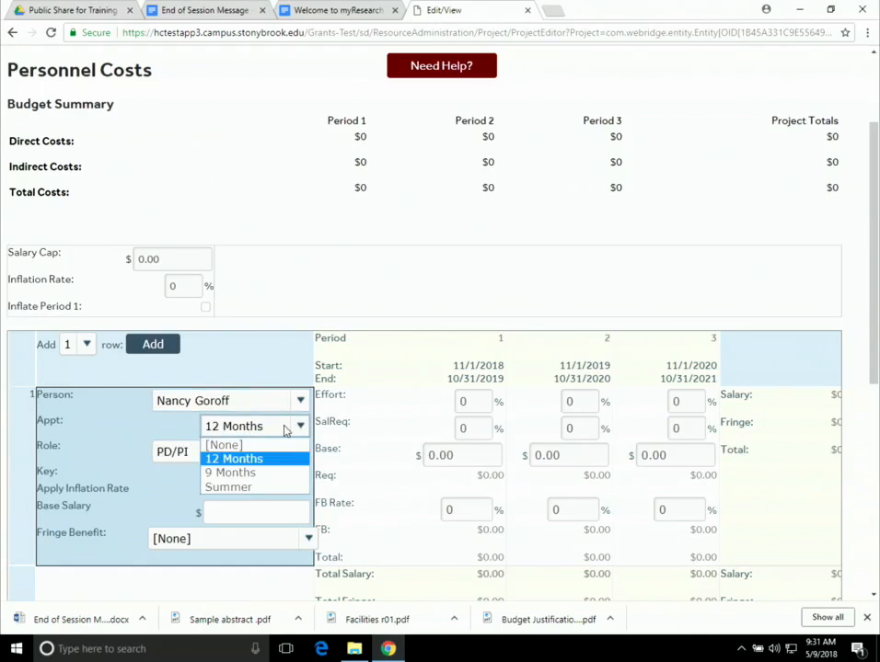
{"action": "left_click", "coordinate": [253, 473]}
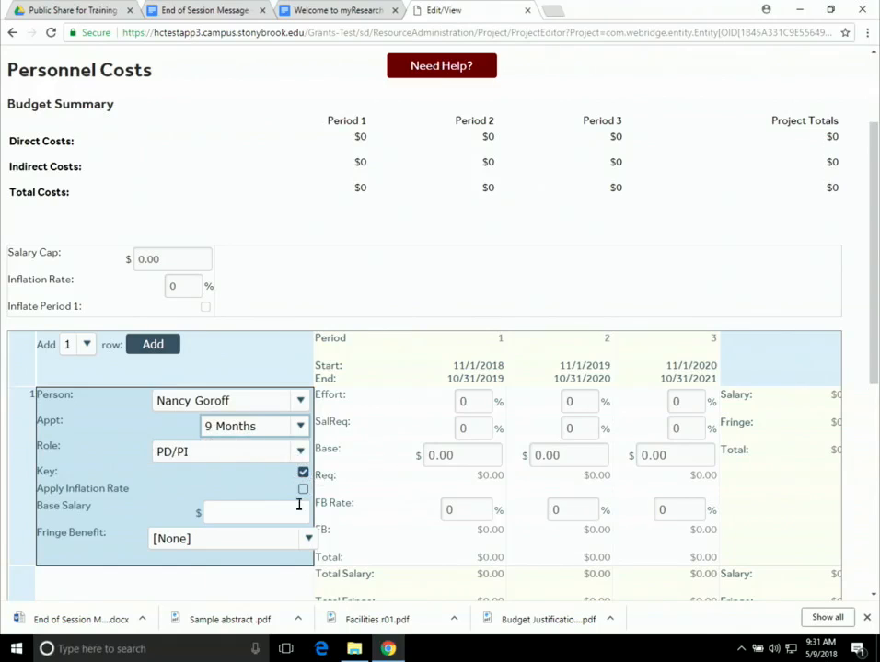
{"action": "left_click", "coordinate": [212, 513]}
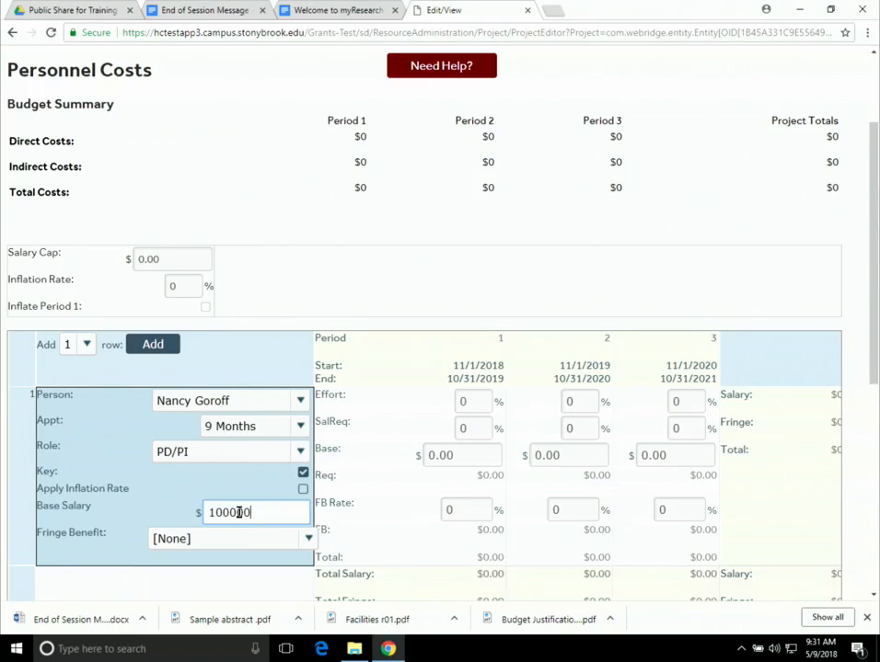
{"action": "left_click", "coordinate": [304, 539]}
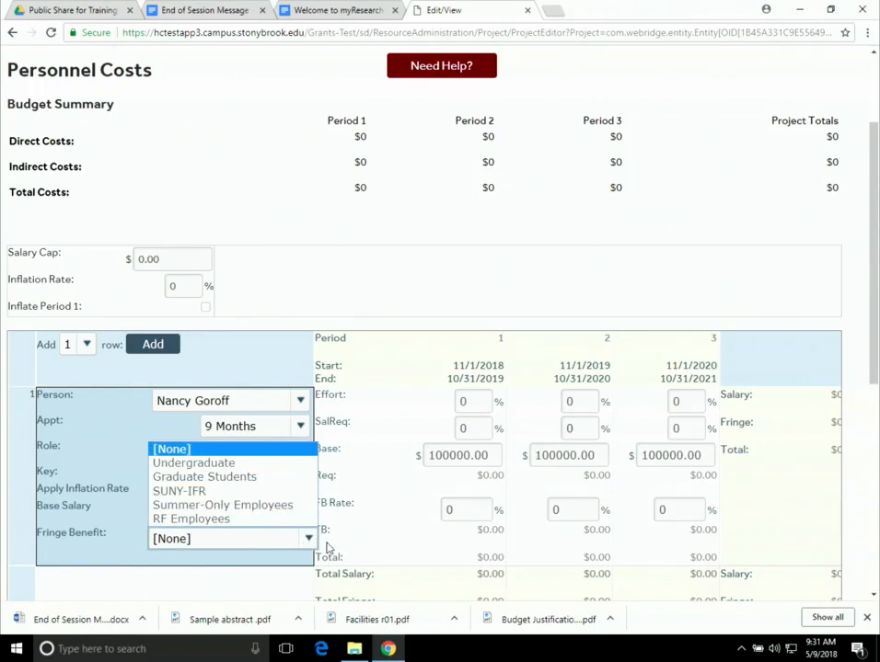
{"action": "left_click", "coordinate": [209, 492]}
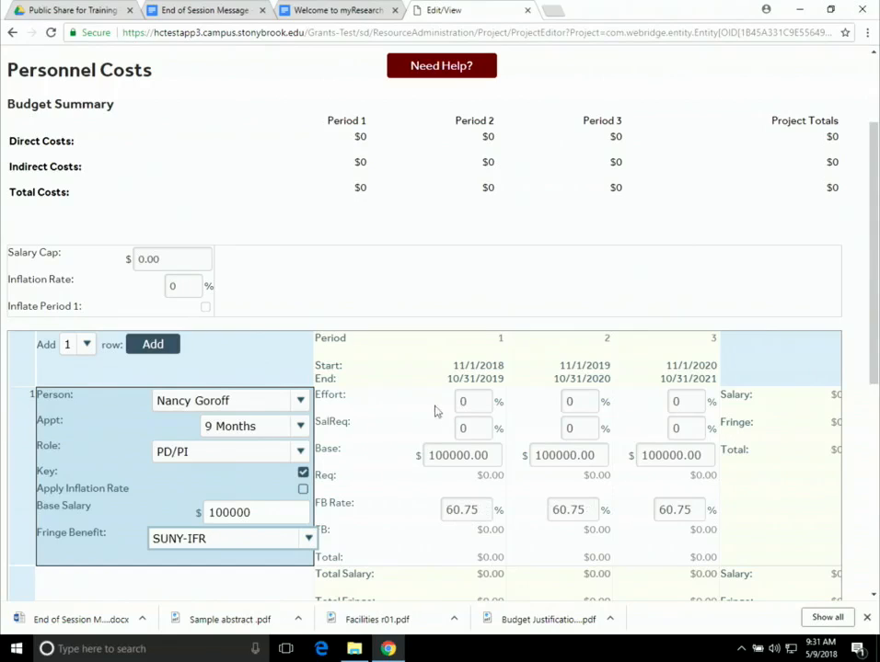
- Set the PI's effort and salary requested to 5% across all three periods
{"action": "left_click", "coordinate": [471, 402]}
{"action": "left_click", "coordinate": [460, 401]}
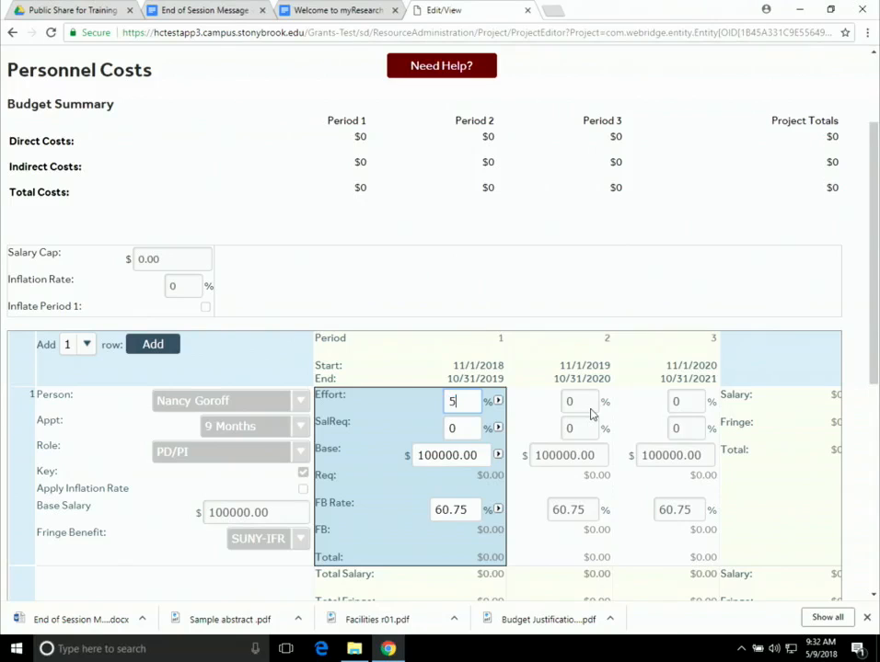
{"action": "left_click", "coordinate": [455, 427]}
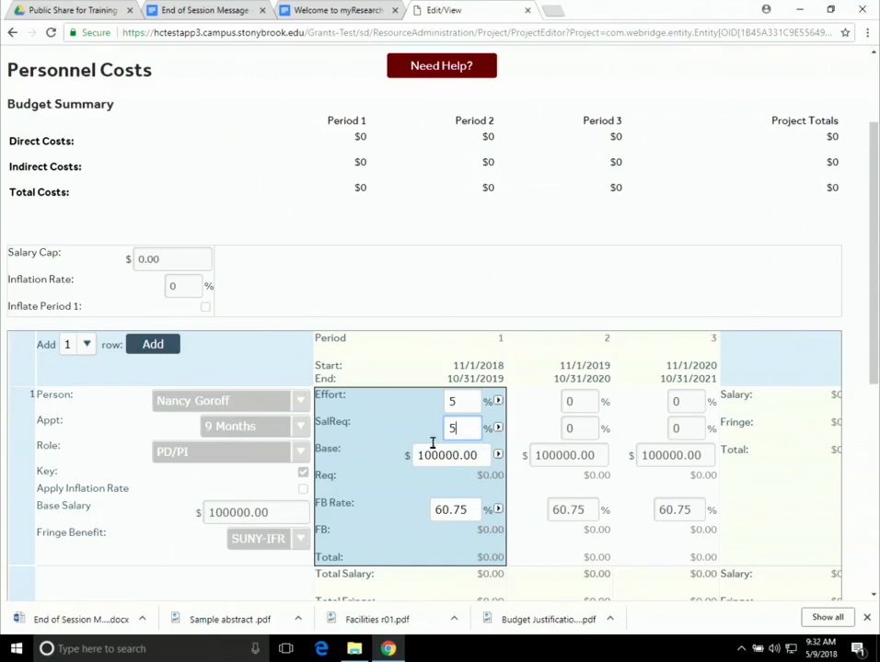
{"action": "left_click", "coordinate": [497, 402]}
{"action": "left_click", "coordinate": [498, 430]}
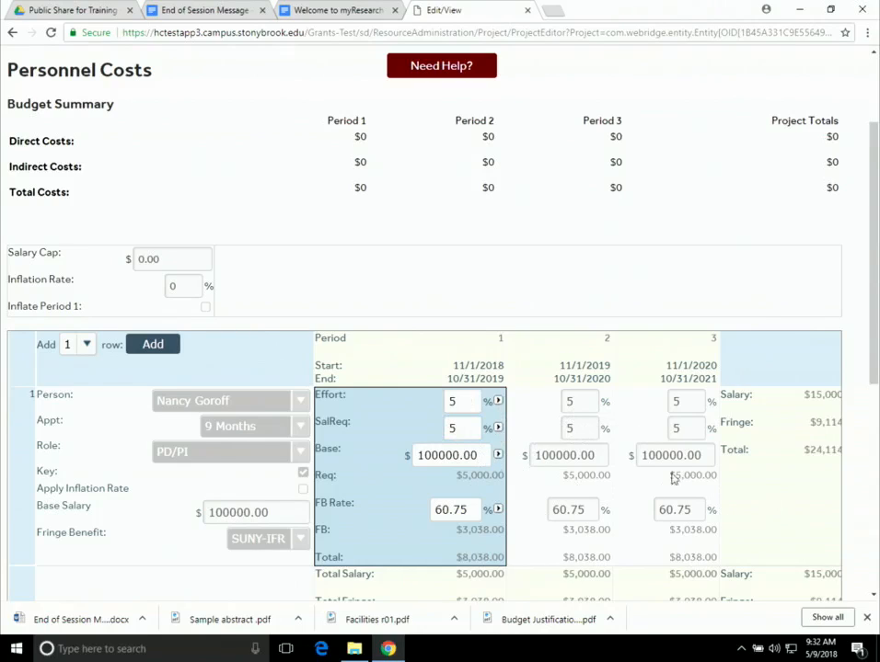
{"action": "scroll", "coordinate": [684, 537], "scroll_direction": "down", "scroll_amount": 3}
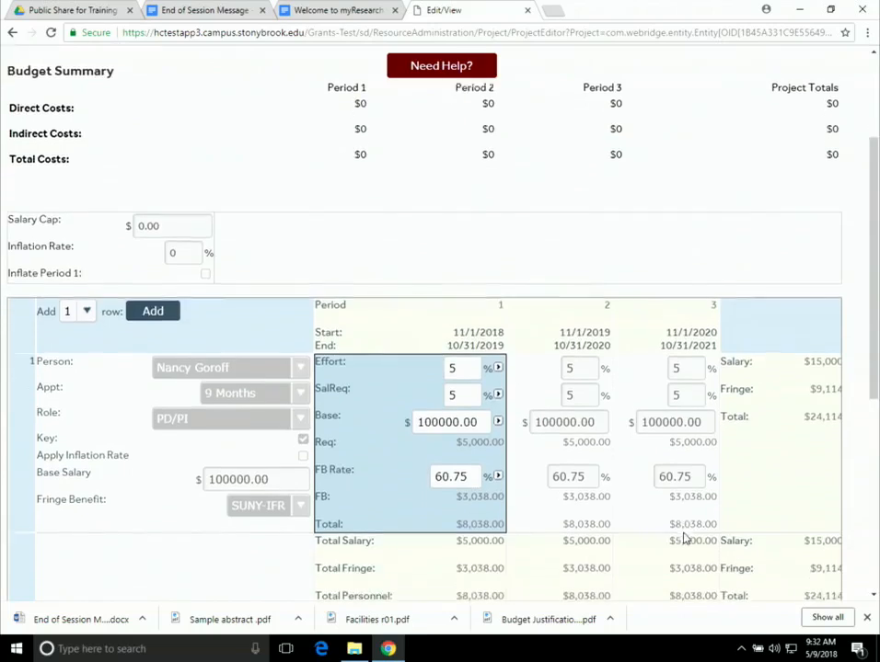
{"action": "scroll", "coordinate": [679, 529], "scroll_direction": "up", "scroll_amount": 3}
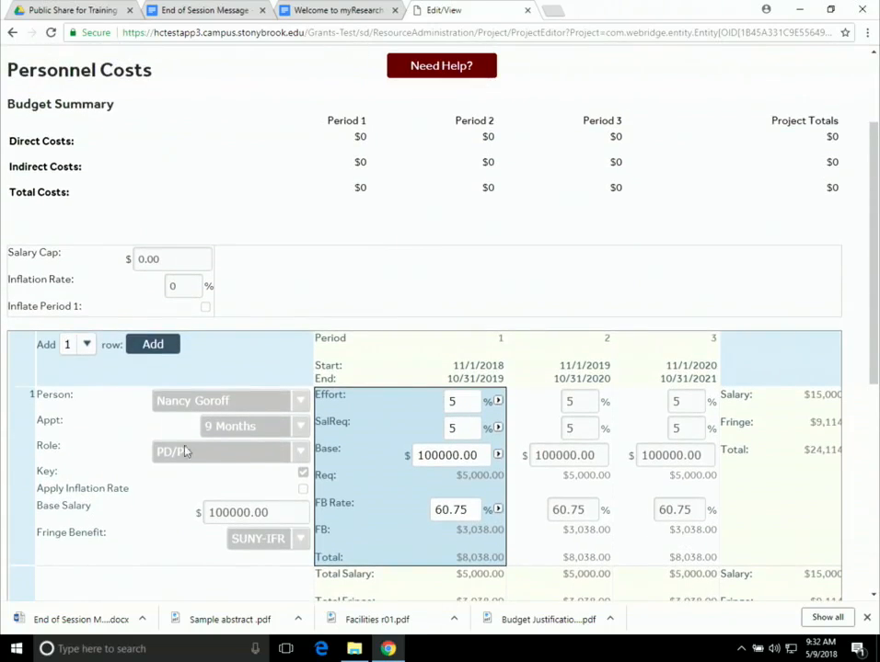
{"action": "scroll", "coordinate": [195, 381], "scroll_direction": "down", "scroll_amount": 1}
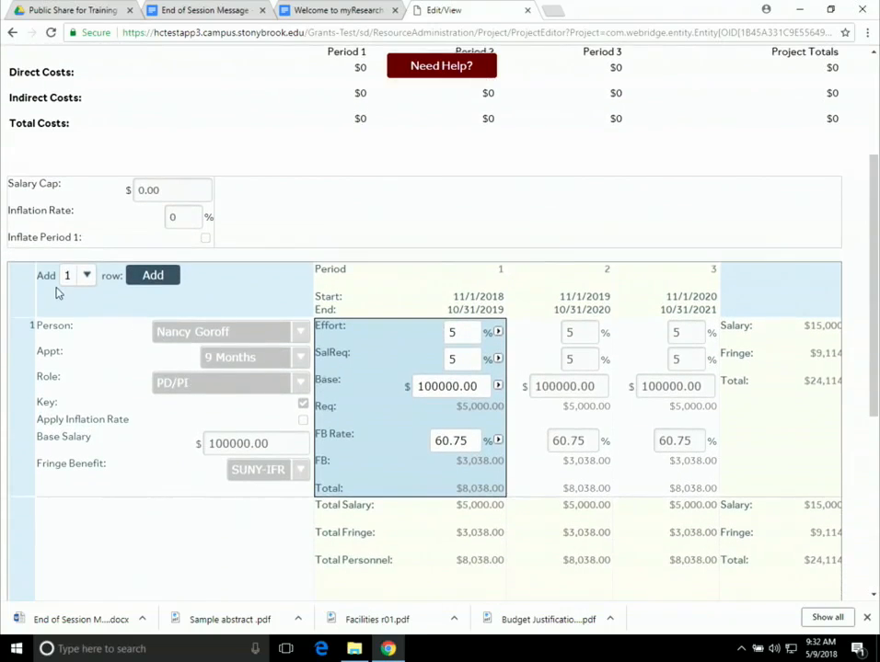
- Add a second PI row on a Summer appointment, $100,000 base, Summer-Only Employees fringe
{"action": "left_click", "coordinate": [152, 277]}
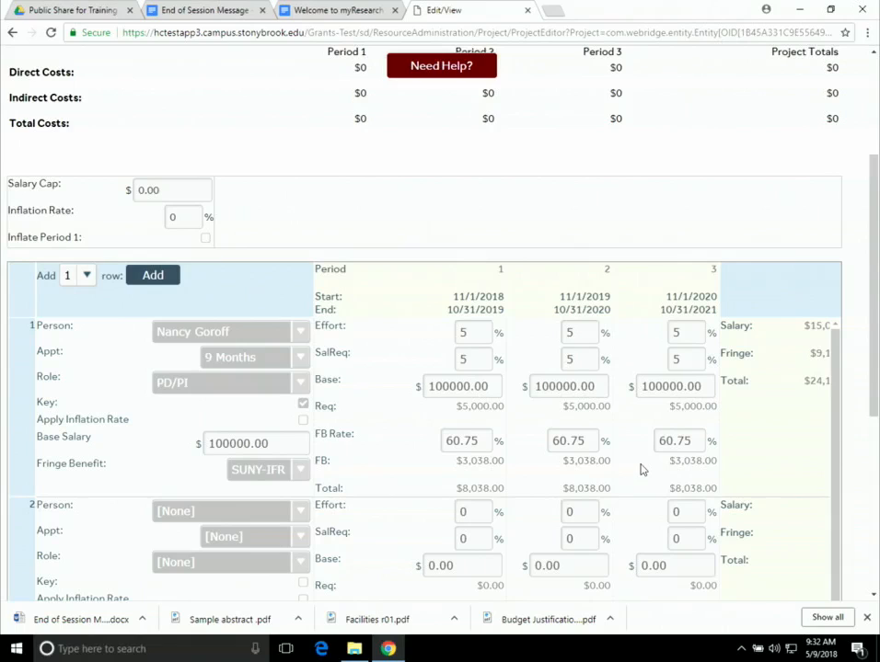
{"action": "scroll", "coordinate": [570, 480], "scroll_direction": "down", "scroll_amount": 3}
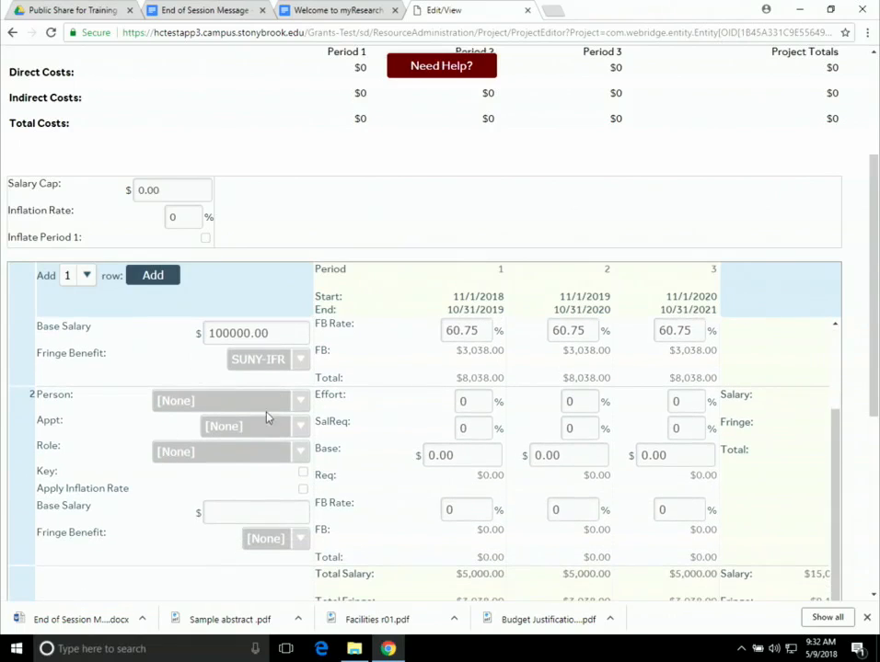
{"action": "left_click", "coordinate": [305, 405]}
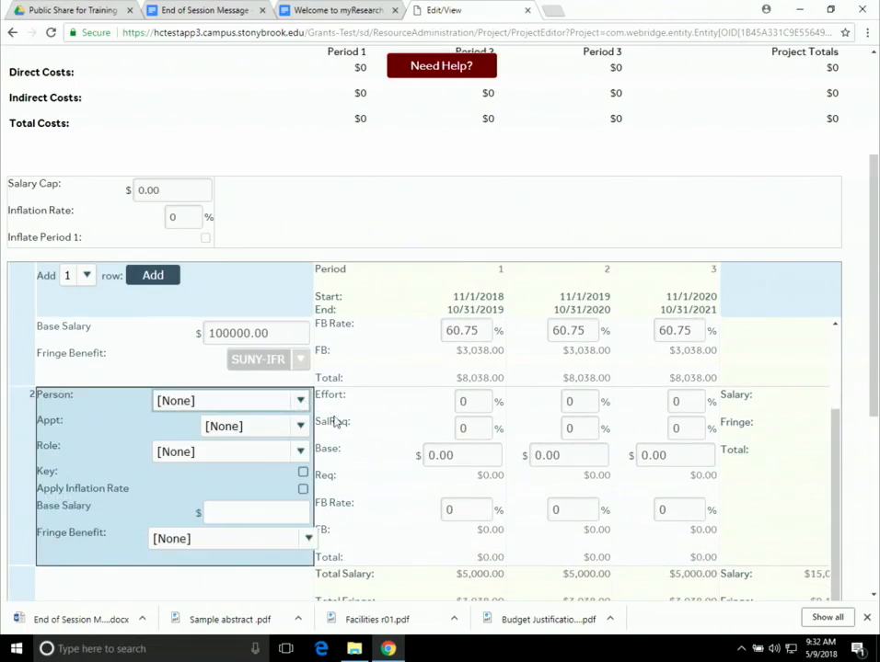
{"action": "left_click", "coordinate": [299, 401]}
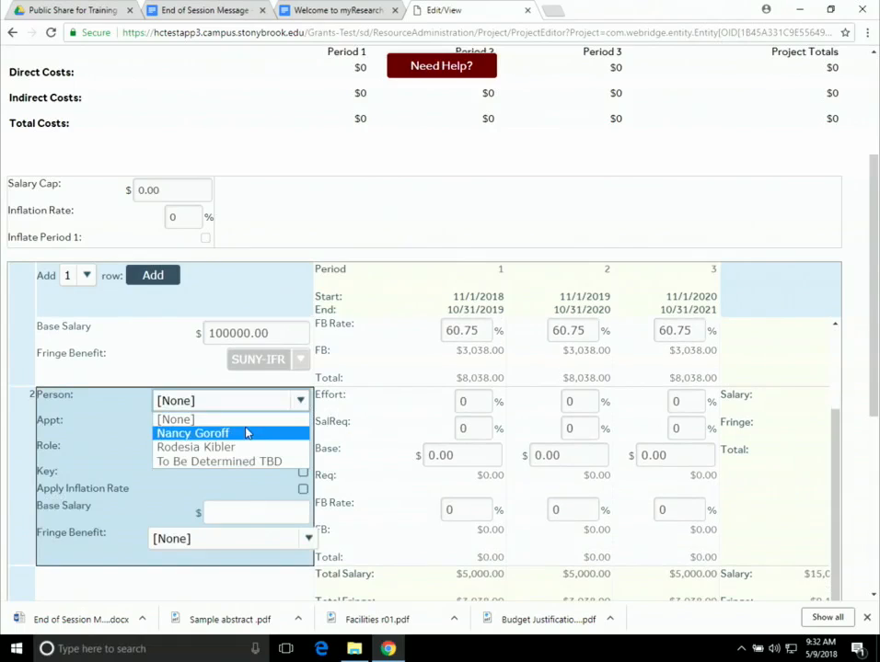
{"action": "left_click", "coordinate": [247, 433]}
{"action": "left_click", "coordinate": [302, 426]}
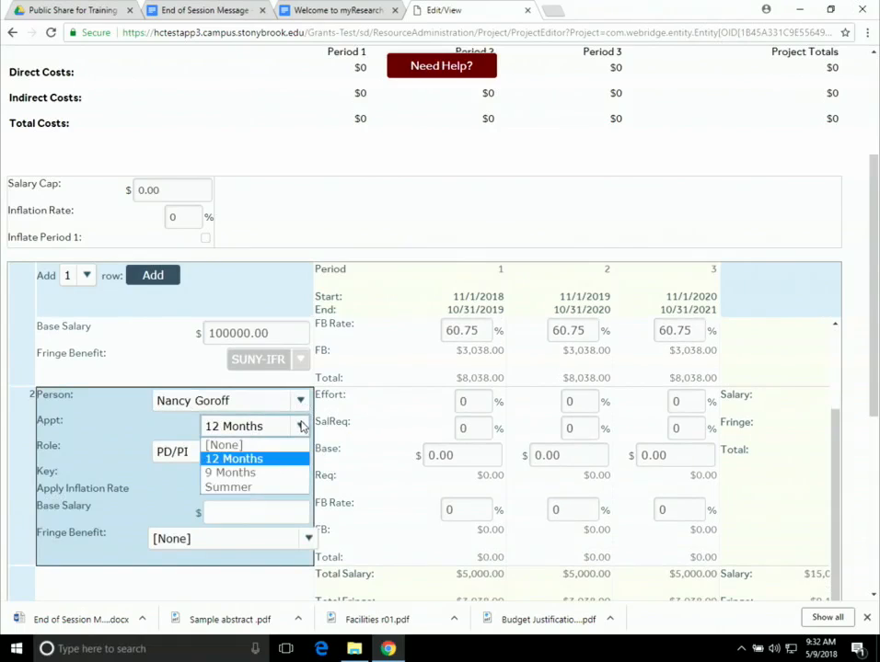
{"action": "left_click", "coordinate": [249, 487]}
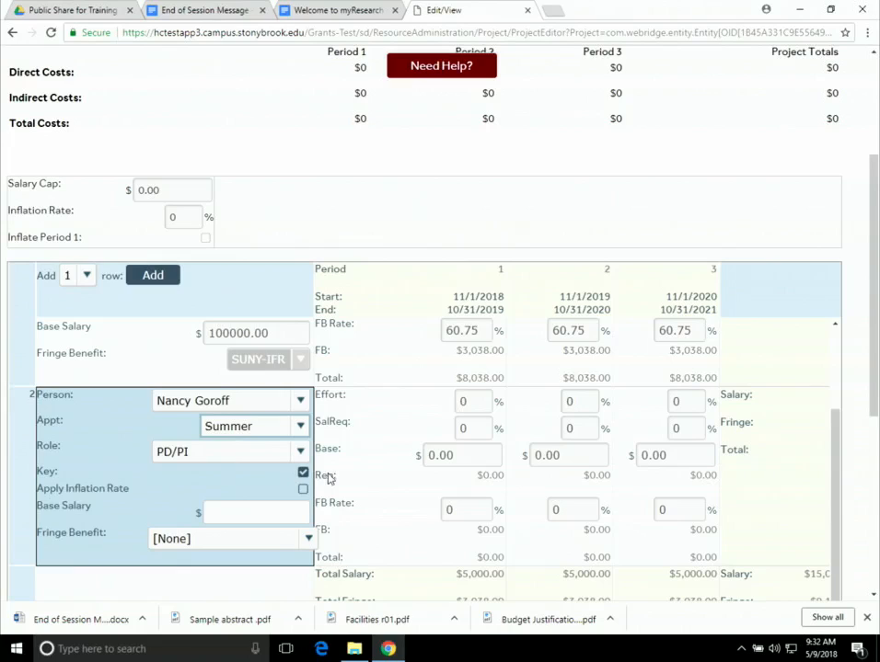
{"action": "left_click", "coordinate": [223, 516]}
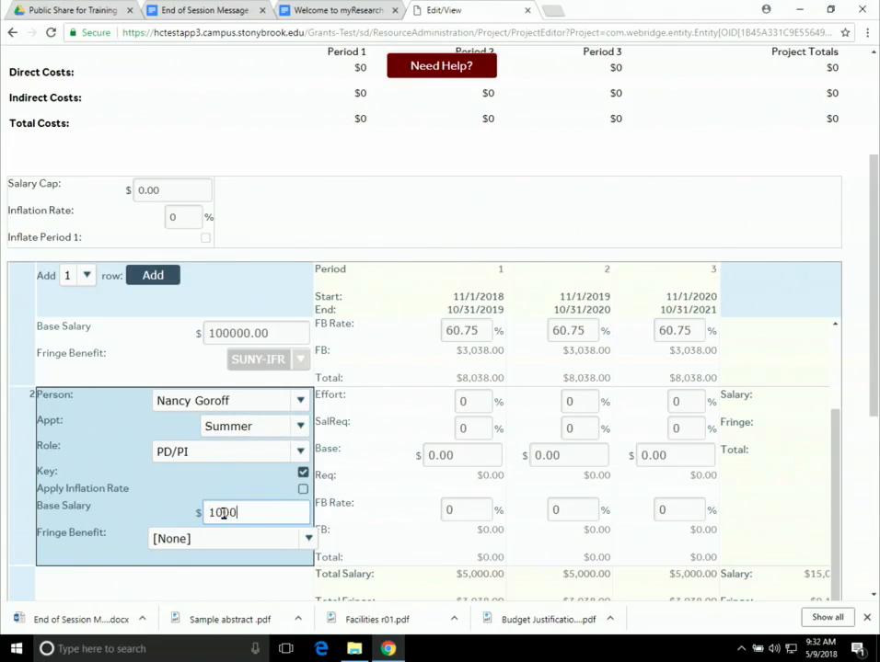
{"action": "type", "text": "100000"}
{"action": "left_click", "coordinate": [193, 539]}
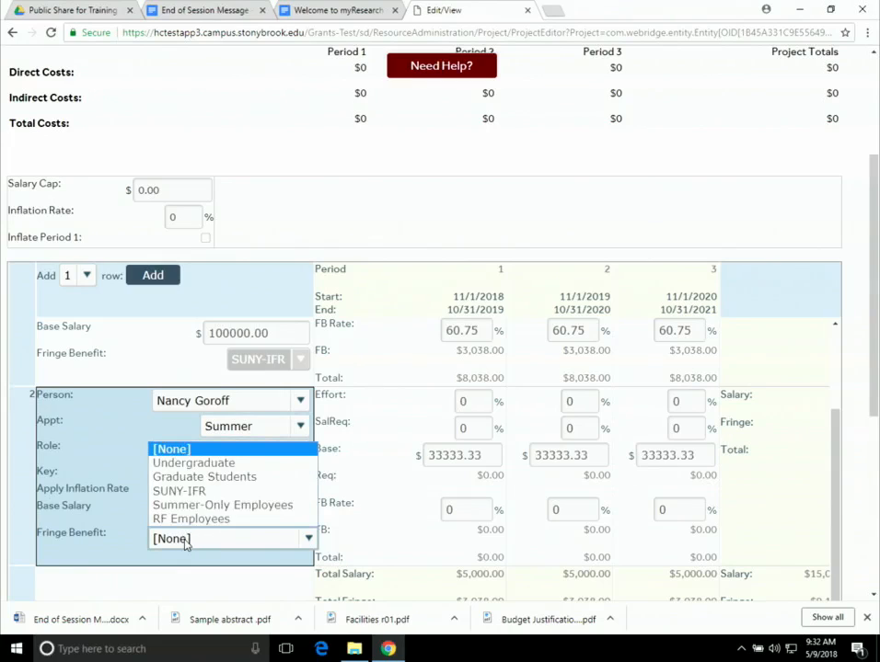
{"action": "left_click", "coordinate": [261, 508]}
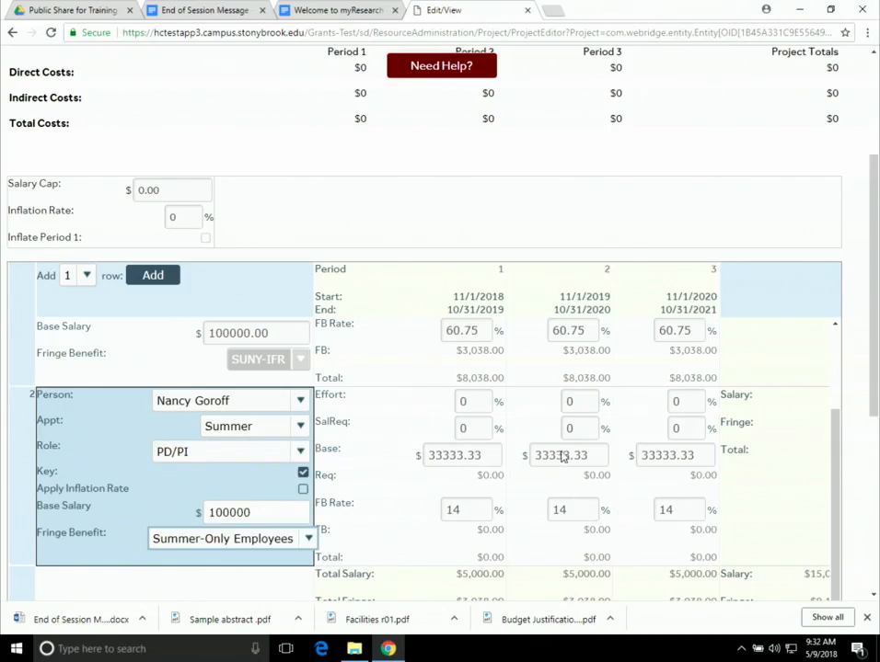
- Set the summer row's effort and salary requested to 66% in all three periods
{"action": "left_click", "coordinate": [471, 401]}
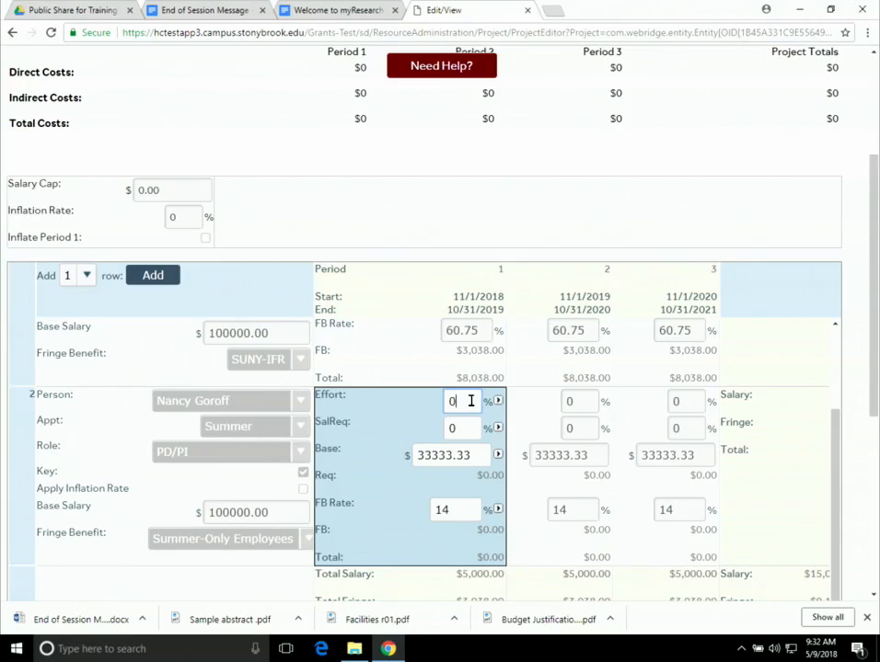
{"action": "double_click", "coordinate": [471, 401]}
{"action": "double_click", "coordinate": [466, 428]}
{"action": "type", "text": "66"}
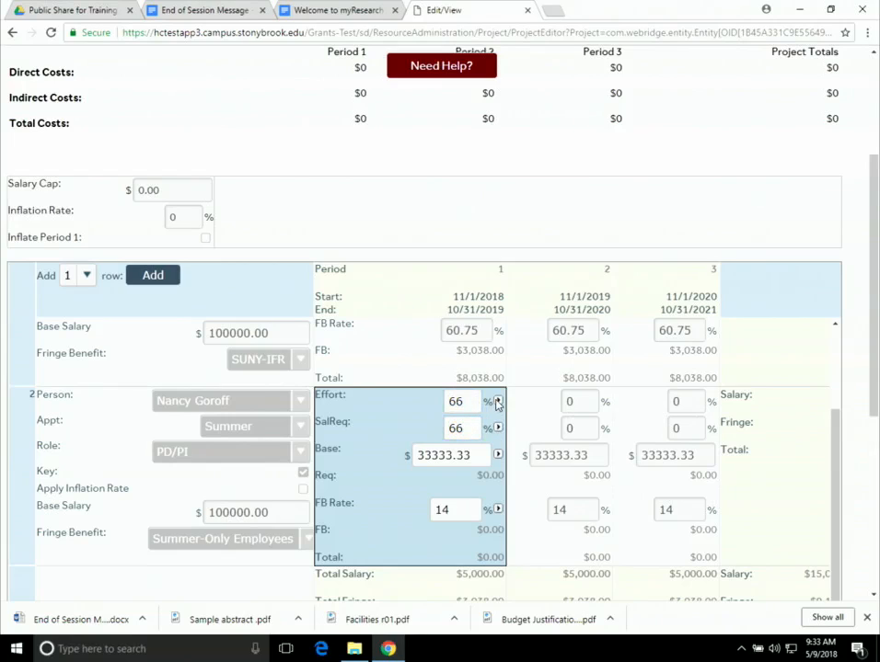
{"action": "left_click", "coordinate": [497, 402]}
{"action": "left_click", "coordinate": [497, 427]}
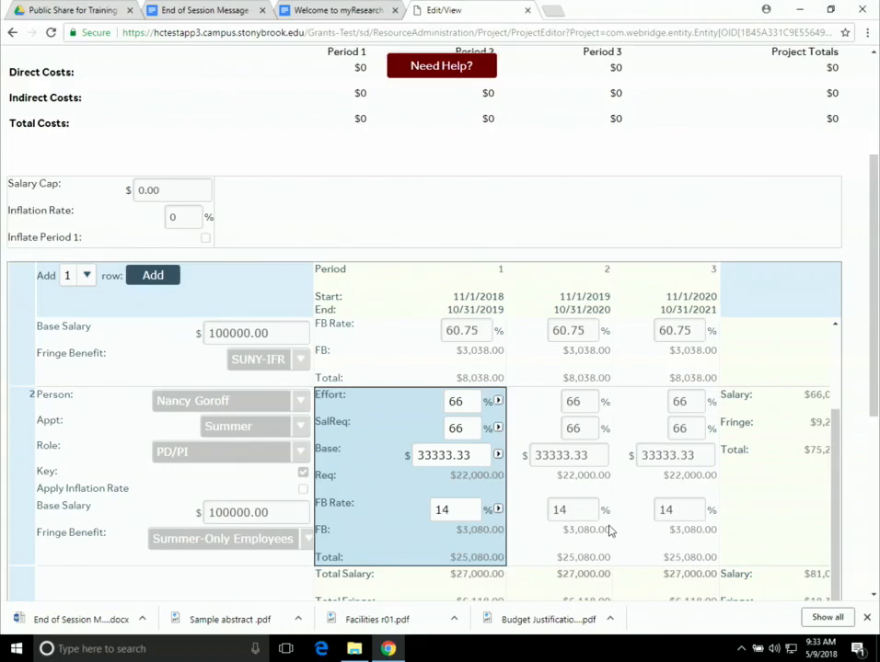
- Save the personnel budget, now totalling $158,469
{"action": "scroll", "coordinate": [605, 529], "scroll_direction": "up", "scroll_amount": 3}
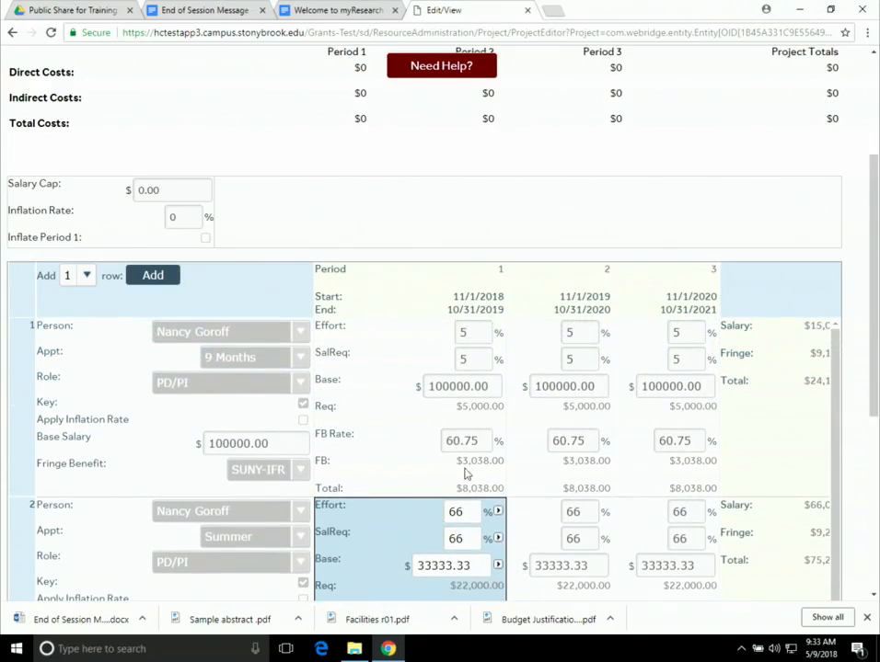
{"action": "scroll", "coordinate": [465, 474], "scroll_direction": "up", "scroll_amount": 3}
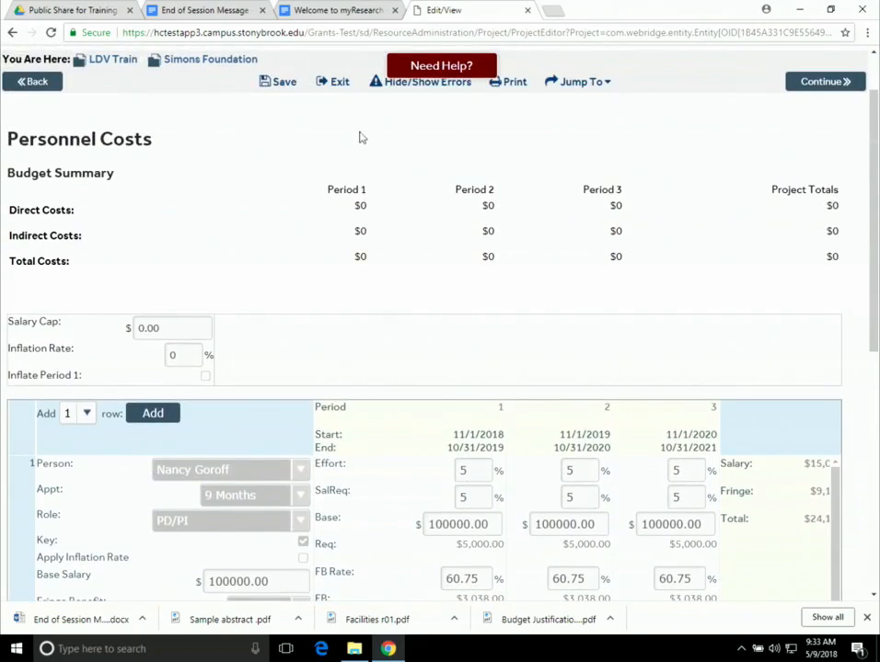
{"action": "left_click", "coordinate": [279, 84]}
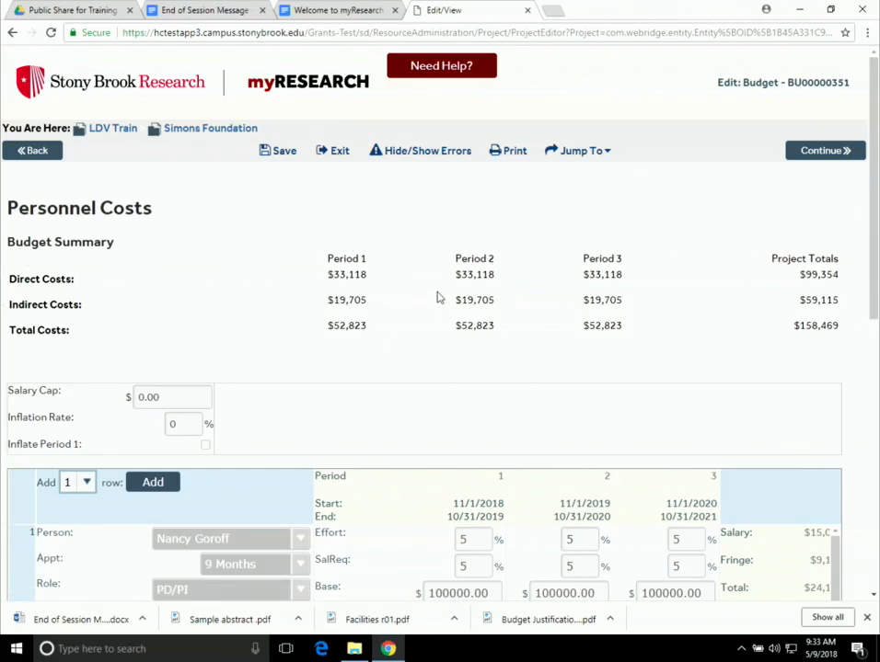
{"action": "scroll", "coordinate": [432, 355], "scroll_direction": "down", "scroll_amount": 3}
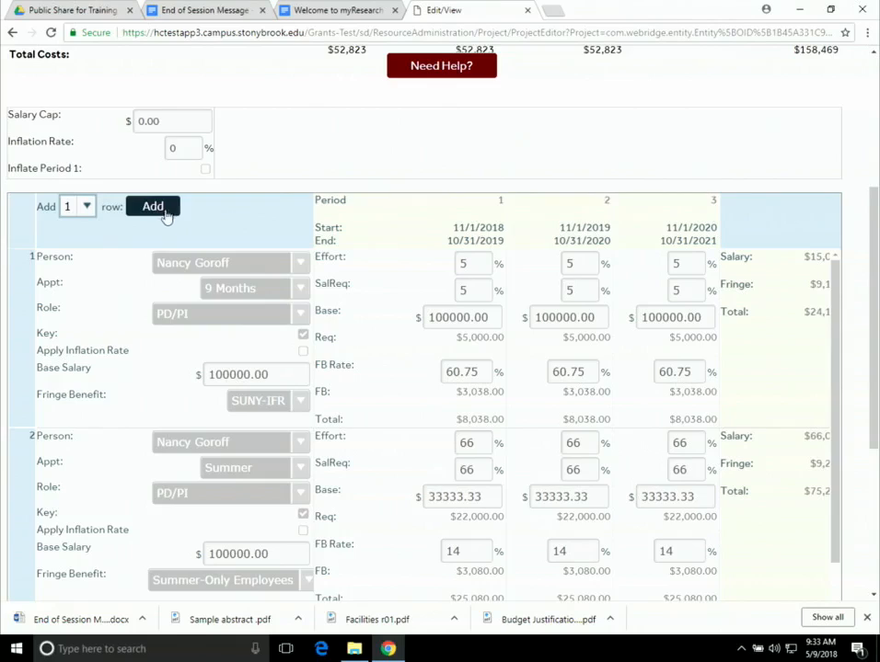
{"action": "scroll", "coordinate": [167, 216], "scroll_direction": "down", "scroll_amount": 1}
- Add a third row for the 12-month technician at $48,000 base with RF Employees fringe
{"action": "left_click", "coordinate": [153, 137]}
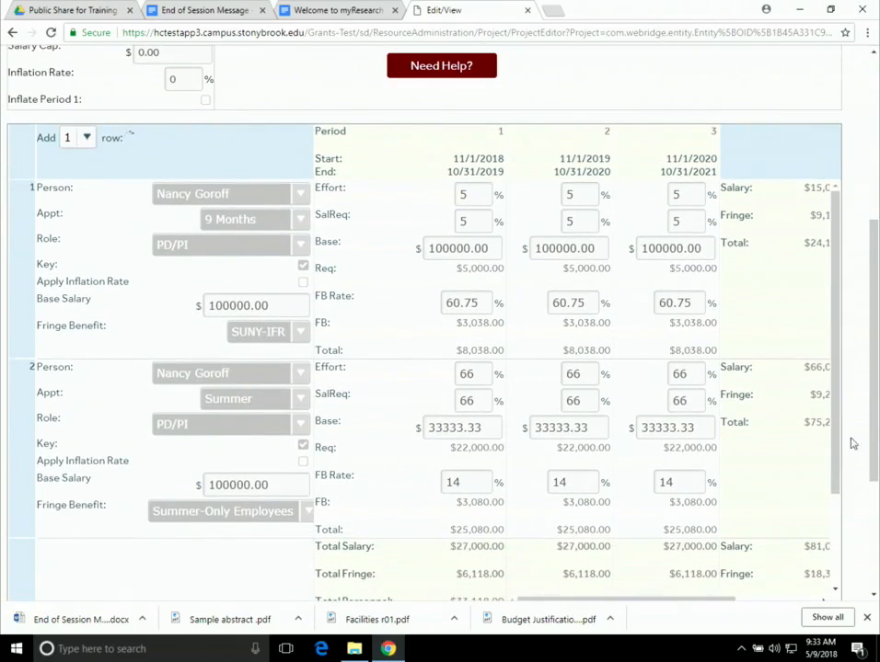
{"action": "scroll", "coordinate": [497, 545], "scroll_direction": "down", "scroll_amount": 1}
{"action": "scroll", "coordinate": [496, 545], "scroll_direction": "down", "scroll_amount": 2}
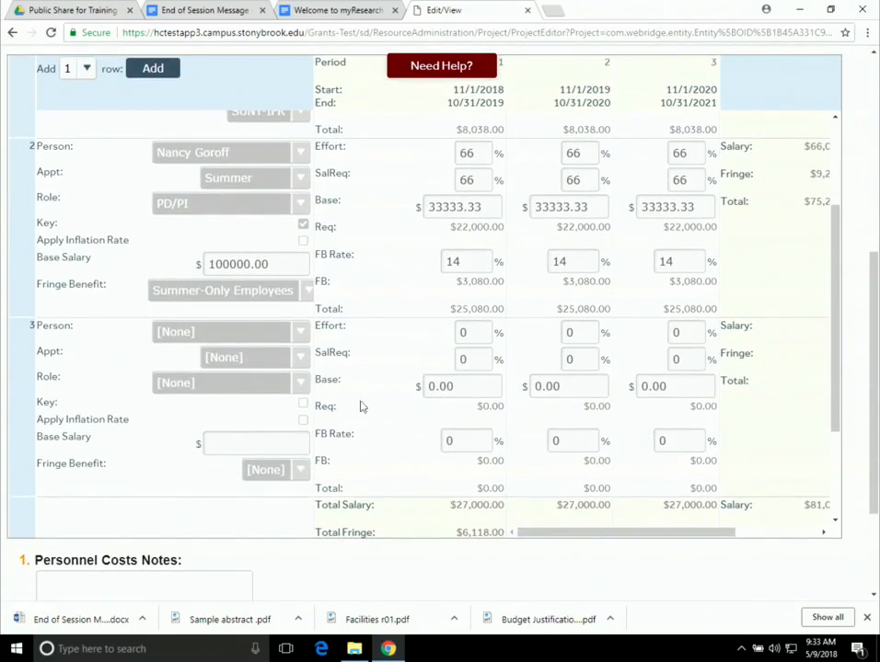
{"action": "left_click", "coordinate": [222, 340]}
{"action": "left_click", "coordinate": [235, 335]}
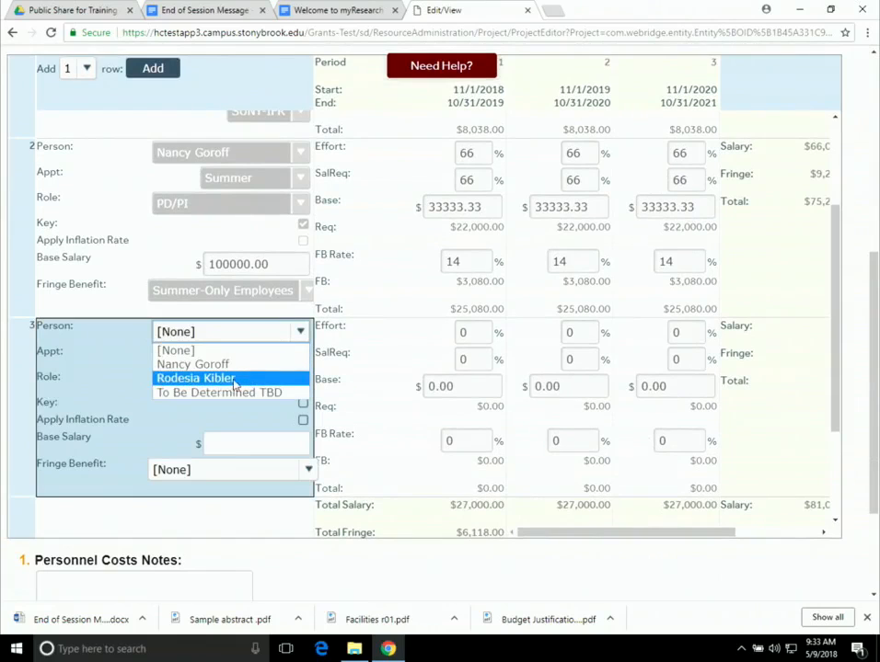
{"action": "left_click", "coordinate": [229, 380]}
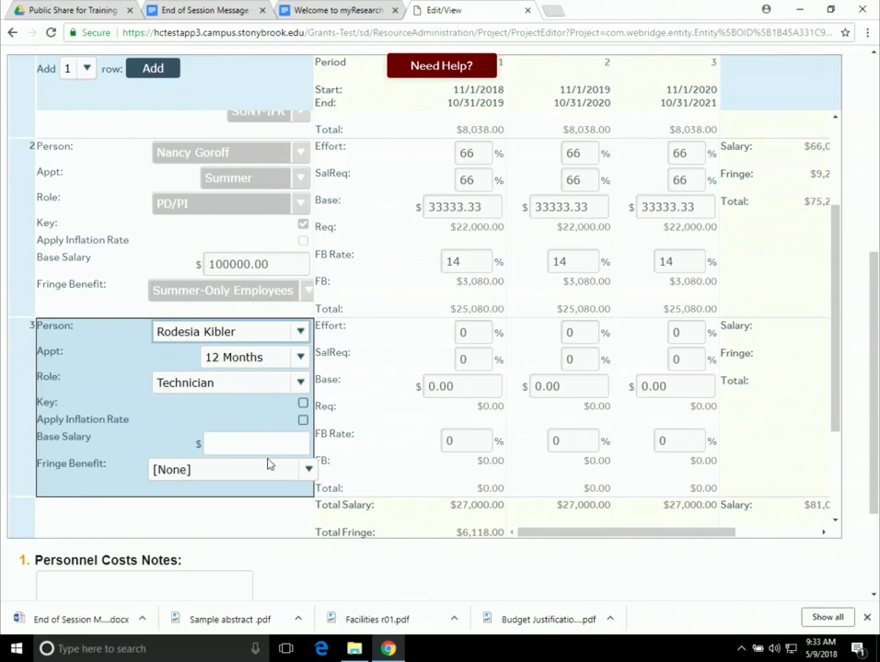
{"action": "left_click", "coordinate": [228, 441]}
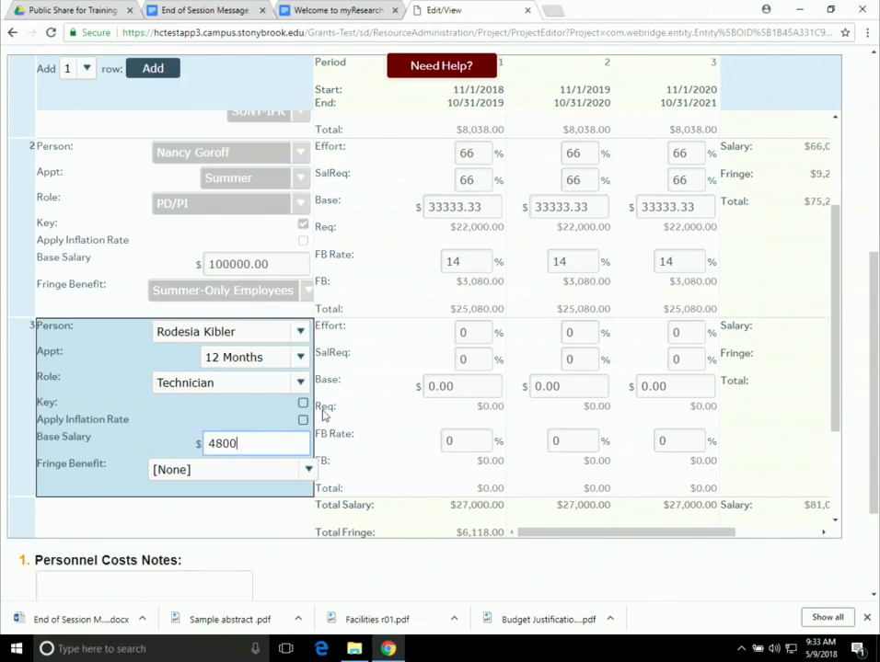
{"action": "type", "text": "48000"}
{"action": "left_click", "coordinate": [228, 471]}
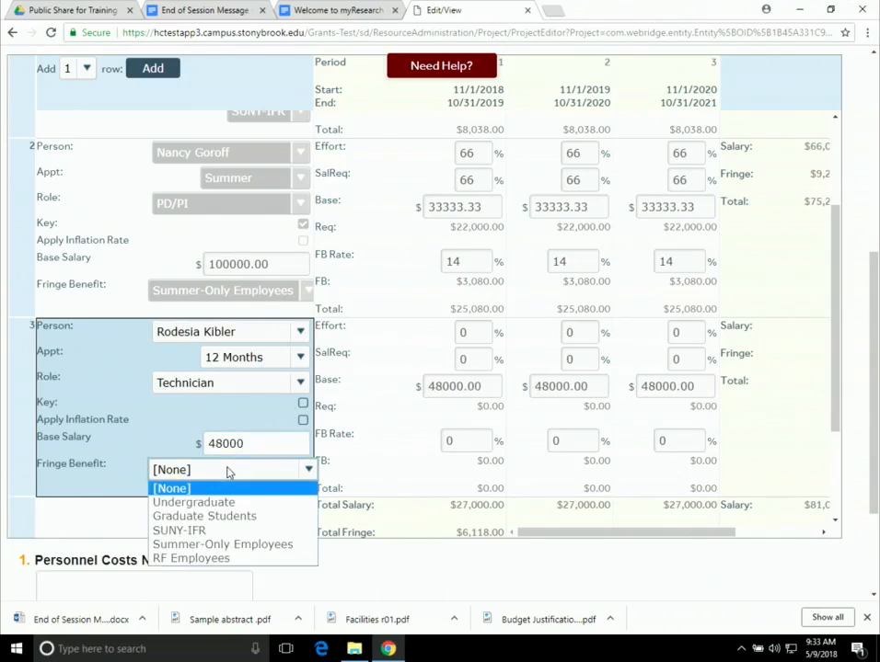
{"action": "left_click", "coordinate": [231, 558]}
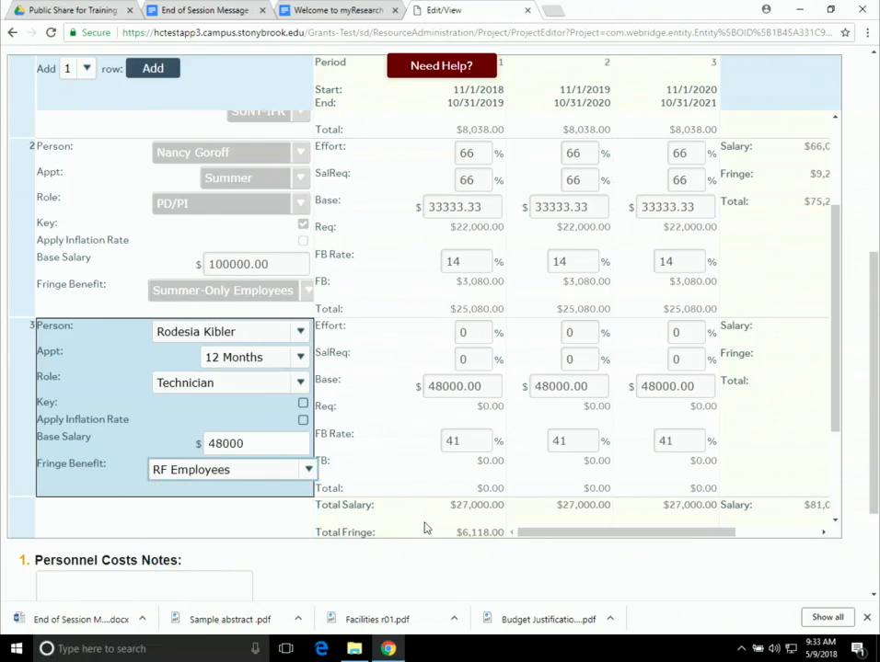
- Set the technician's effort and salary requested to 100% in every period
{"action": "left_click", "coordinate": [465, 336]}
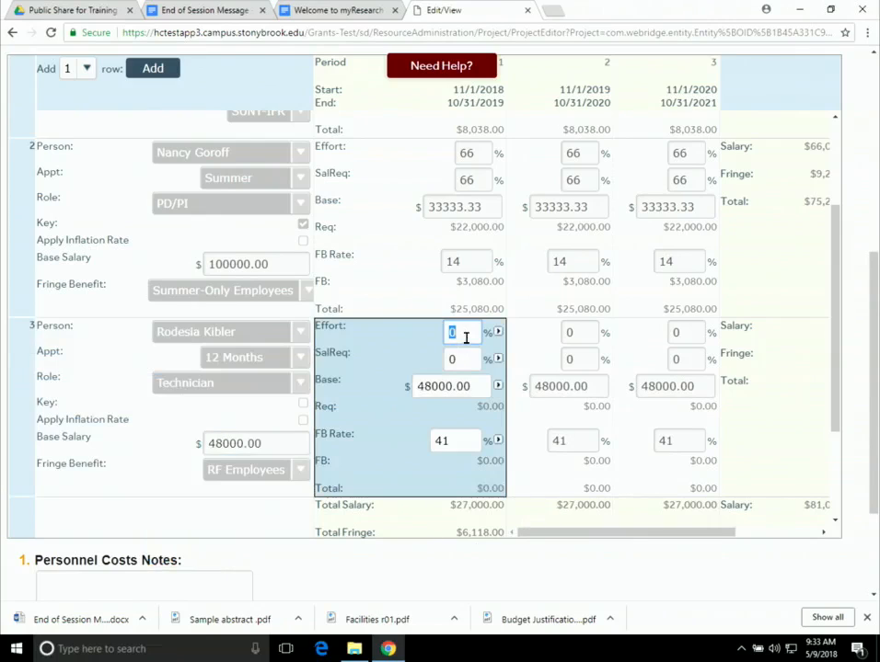
{"action": "left_click", "coordinate": [461, 339]}
{"action": "key", "text": "Tab"}
{"action": "type", "text": "100"}
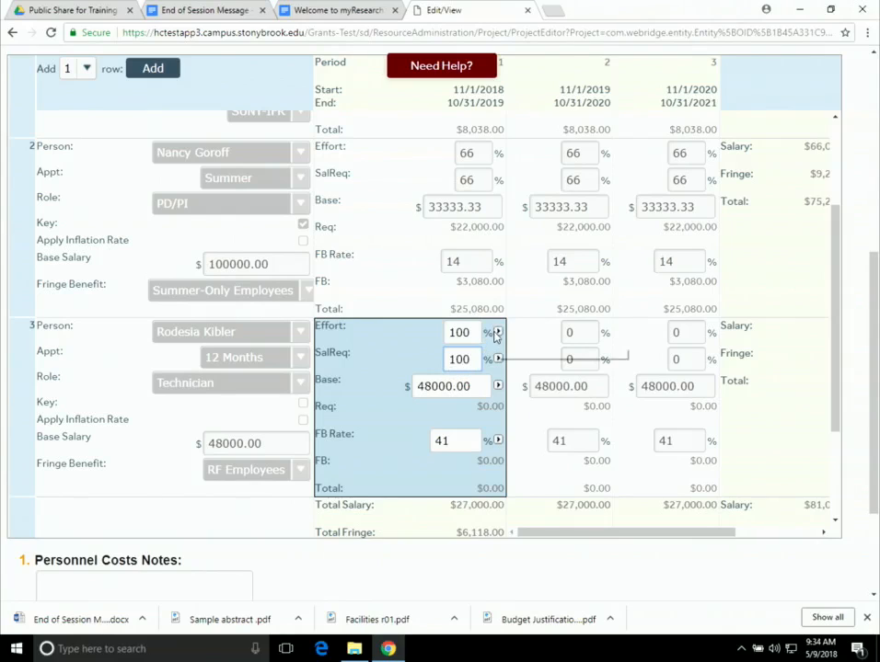
{"action": "left_click", "coordinate": [497, 333]}
{"action": "left_click", "coordinate": [497, 359]}
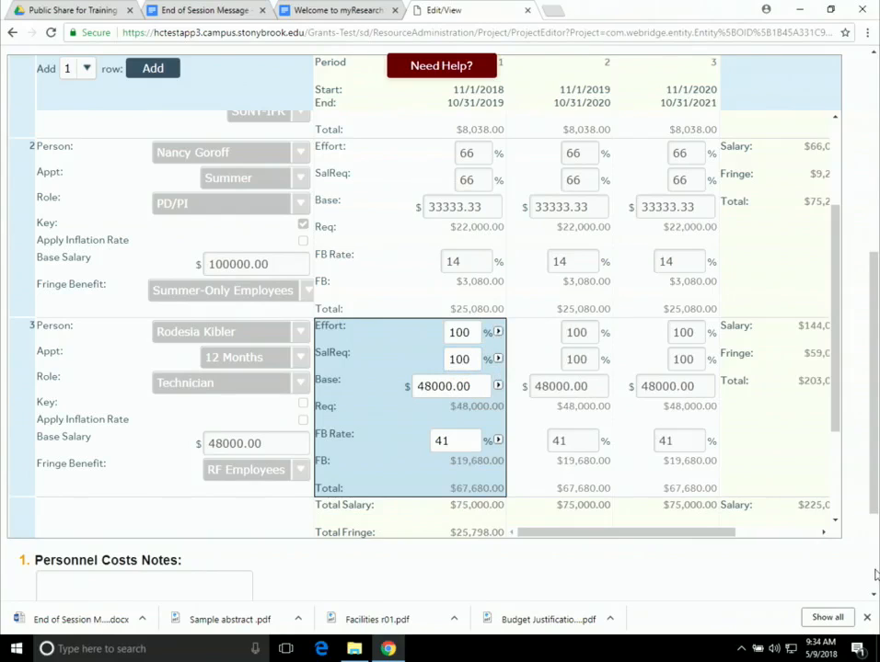
{"action": "scroll", "coordinate": [507, 510], "scroll_direction": "down", "scroll_amount": 1}
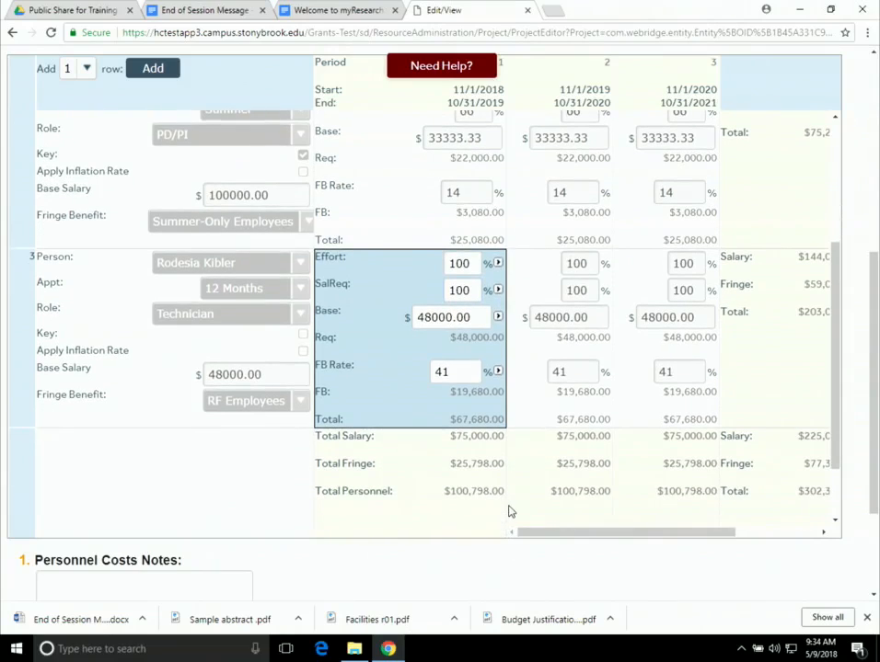
{"action": "scroll", "coordinate": [451, 419], "scroll_direction": "up", "scroll_amount": 10}
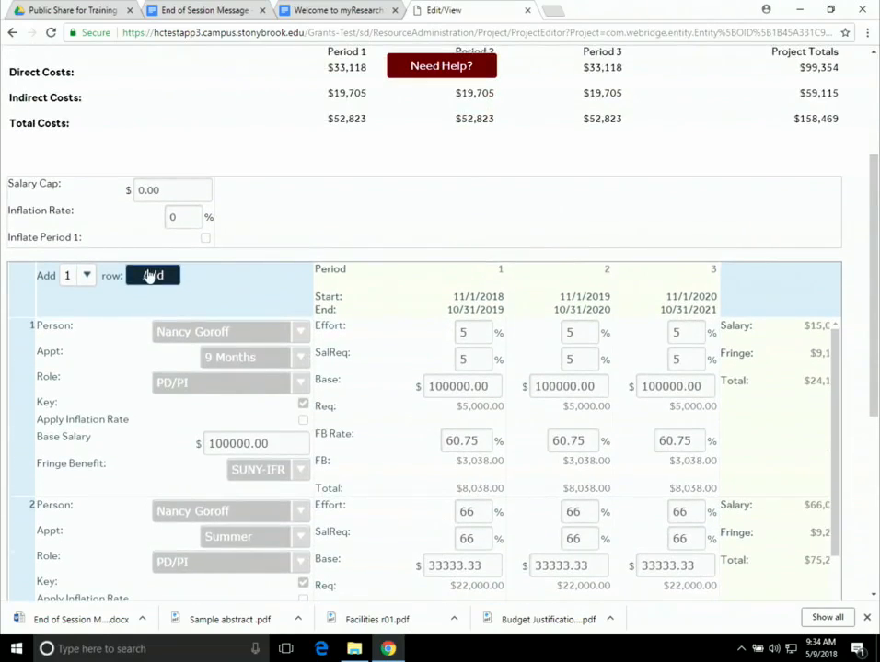
- Budget row 4 as a To Be Determined graduate student at $28,000 with Graduate Students fringe
{"action": "scroll", "coordinate": [241, 414], "scroll_direction": "down", "scroll_amount": 6}
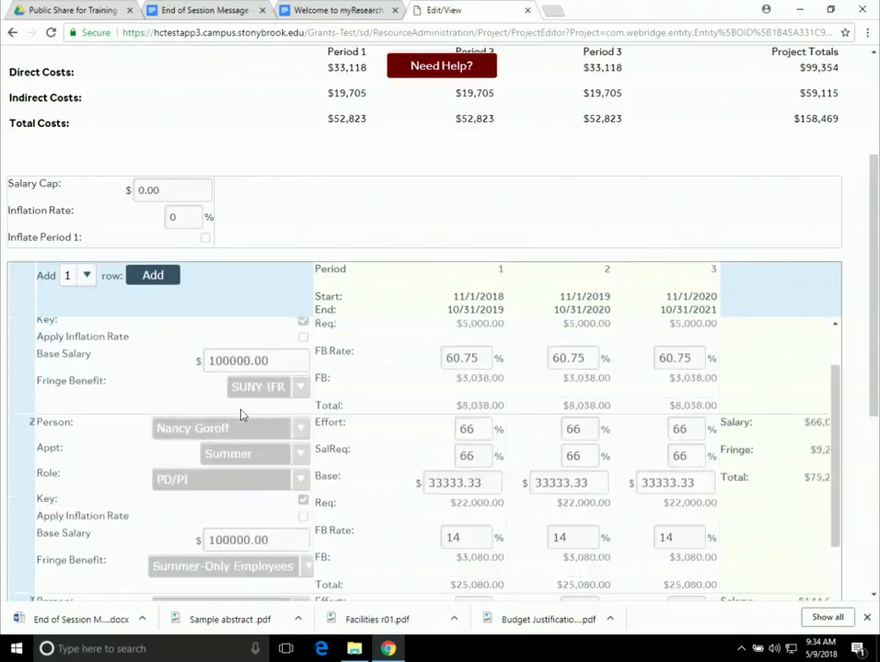
{"action": "scroll", "coordinate": [286, 443], "scroll_direction": "down", "scroll_amount": 3}
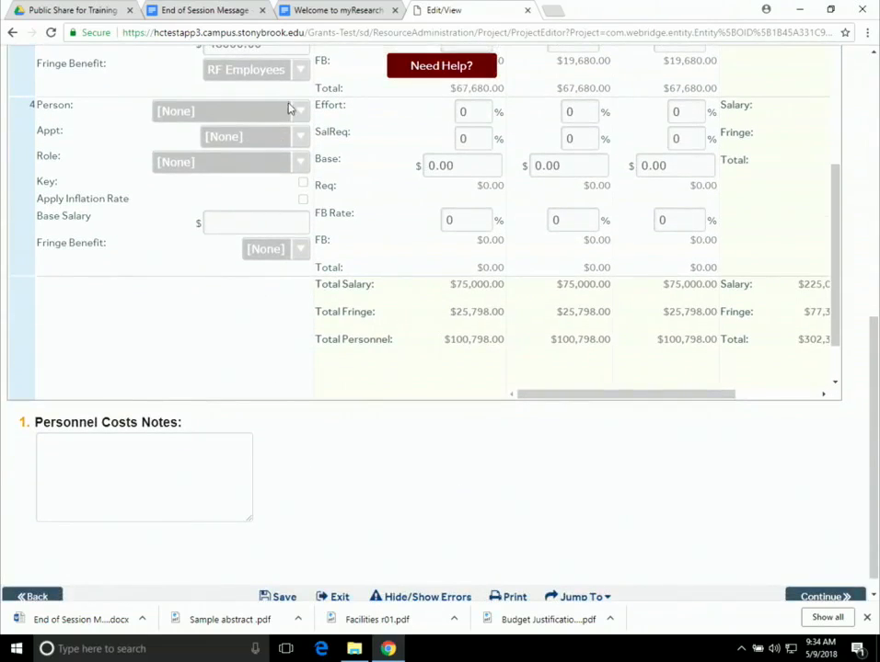
{"action": "left_click", "coordinate": [286, 118]}
{"action": "left_click", "coordinate": [294, 116]}
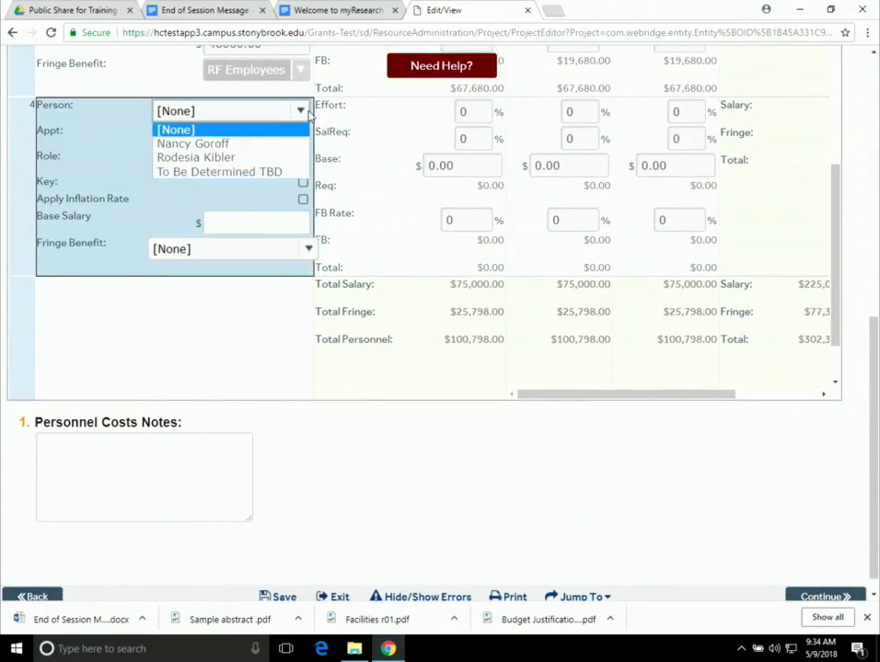
{"action": "left_click", "coordinate": [271, 174]}
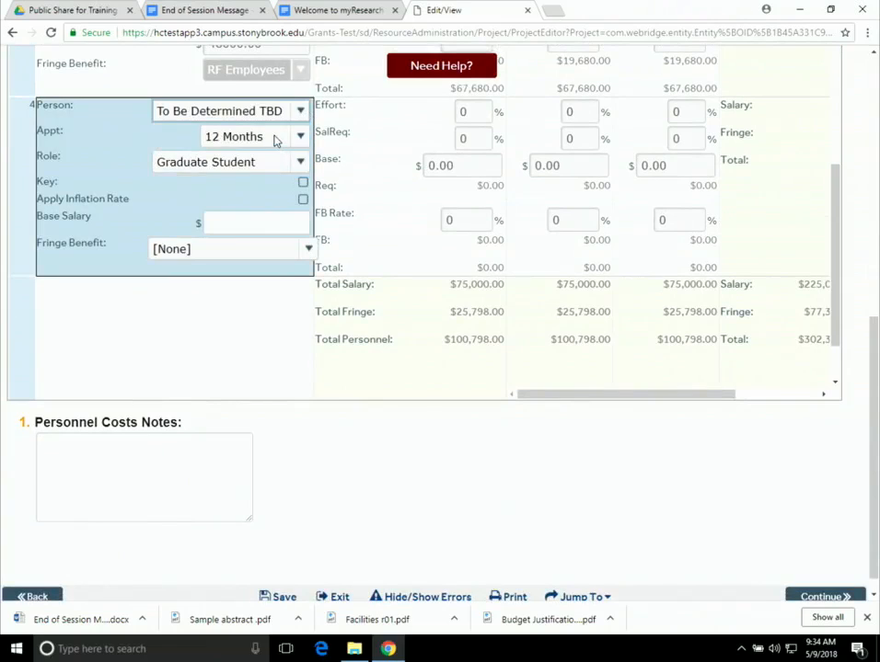
{"action": "left_click", "coordinate": [248, 216]}
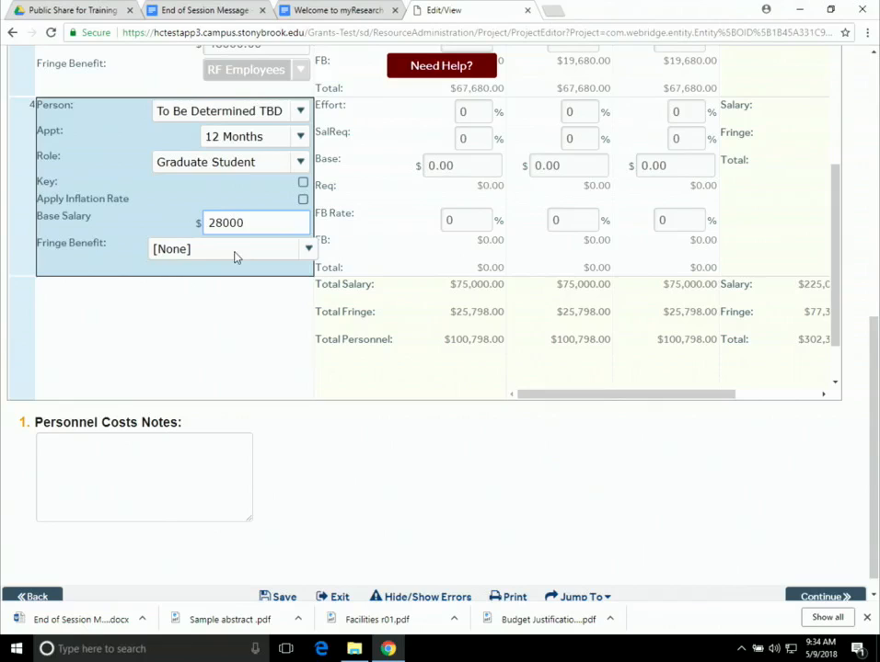
{"action": "left_click", "coordinate": [235, 252]}
{"action": "left_click", "coordinate": [221, 296]}
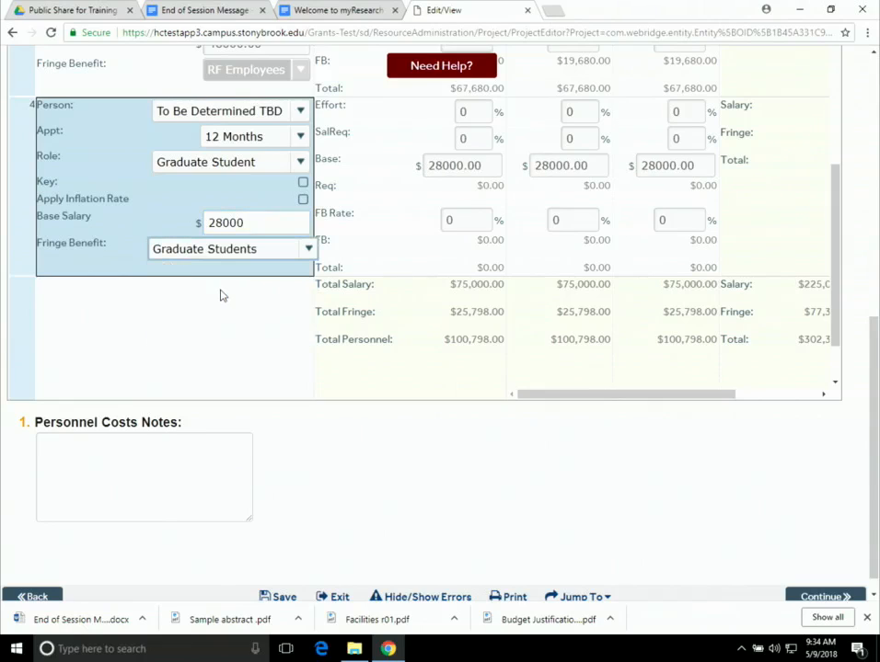
- Give row 4 100% effort and salary in all periods and save the personnel costs
{"action": "scroll", "coordinate": [516, 166], "scroll_direction": "up", "scroll_amount": 2}
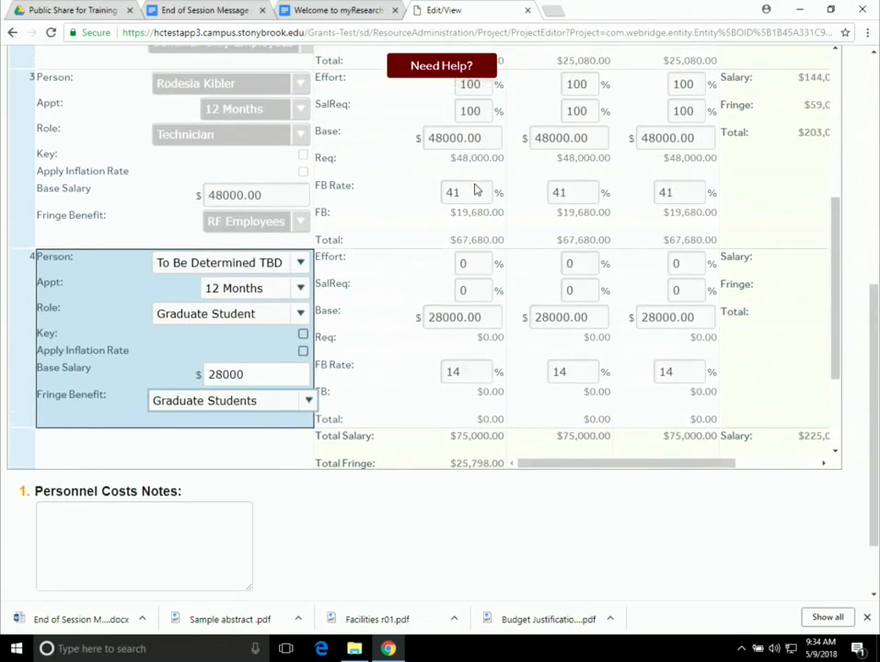
{"action": "left_click", "coordinate": [470, 263]}
{"action": "type", "text": "100"}
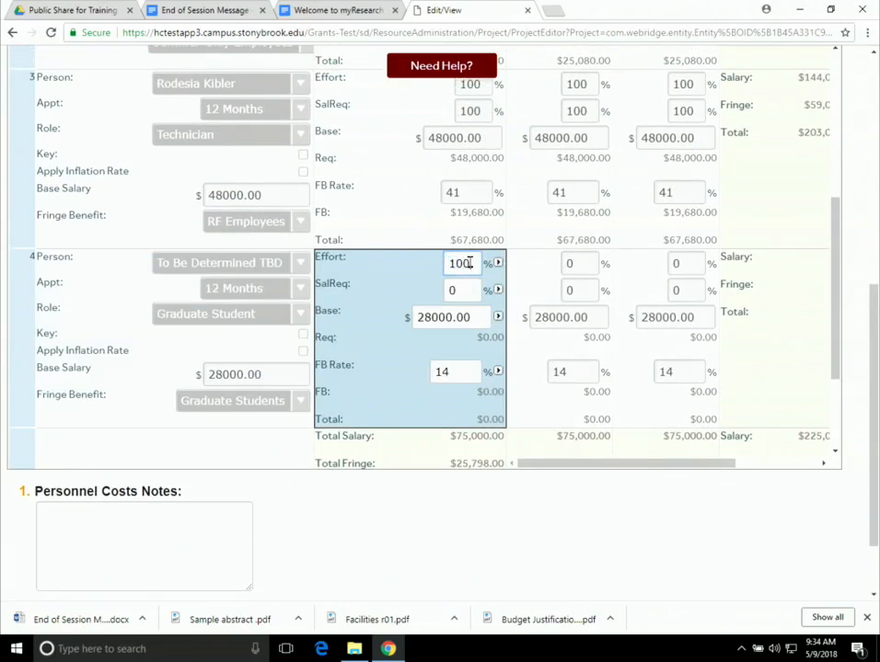
{"action": "left_click", "coordinate": [469, 294]}
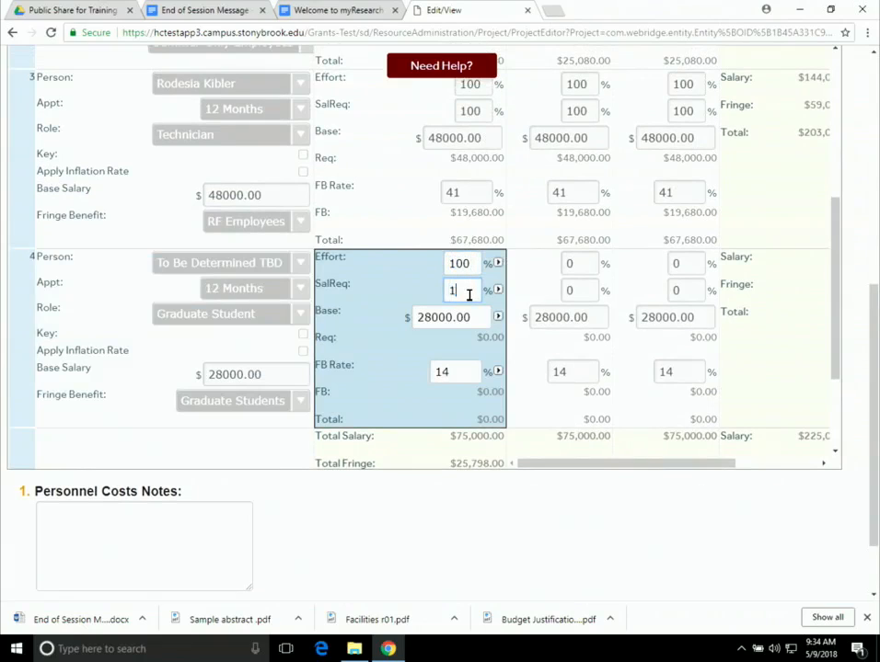
{"action": "type", "text": "100"}
{"action": "left_click", "coordinate": [498, 290]}
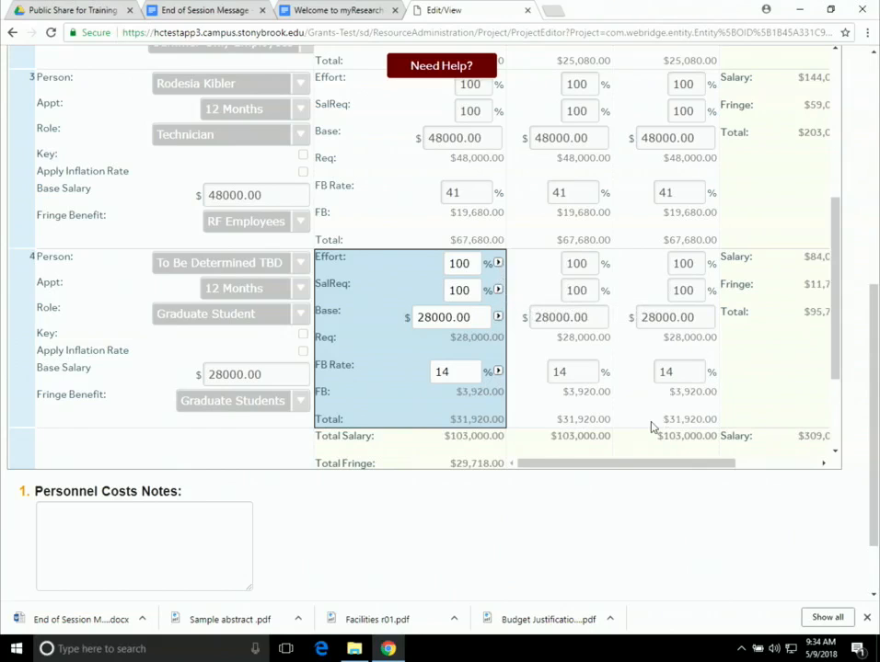
{"action": "scroll", "coordinate": [652, 429], "scroll_direction": "down", "scroll_amount": 2}
{"action": "scroll", "coordinate": [368, 538], "scroll_direction": "down", "scroll_amount": 2}
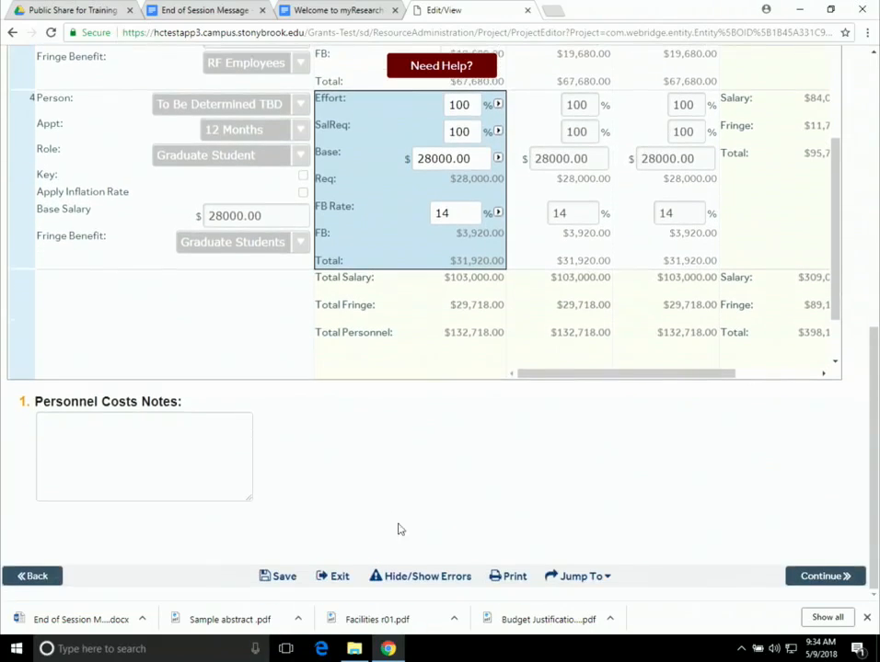
{"action": "left_click", "coordinate": [274, 577]}
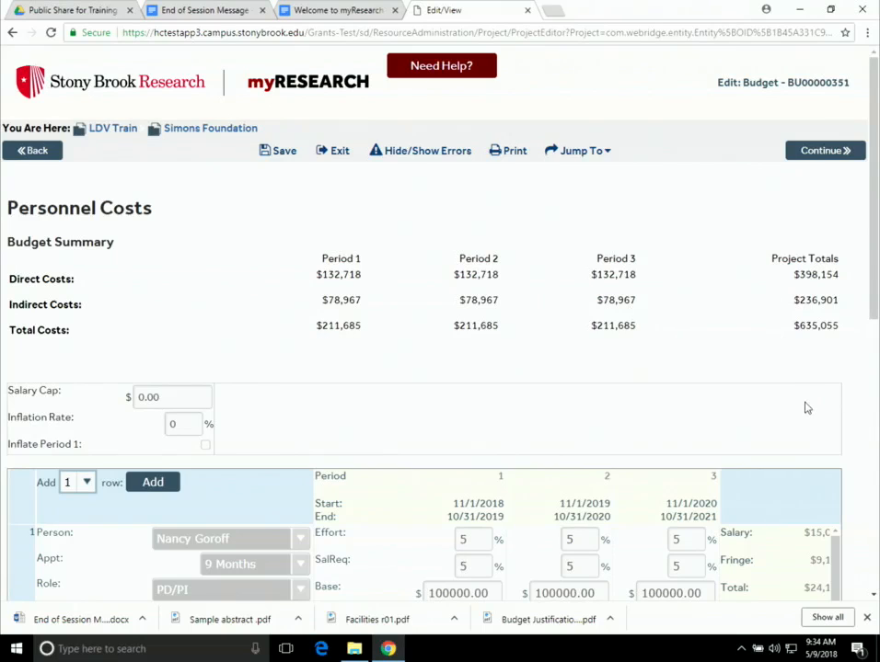
- Go from Personnel Costs to the General Costs page and bring its empty cost table into view
{"action": "left_click", "coordinate": [829, 158]}
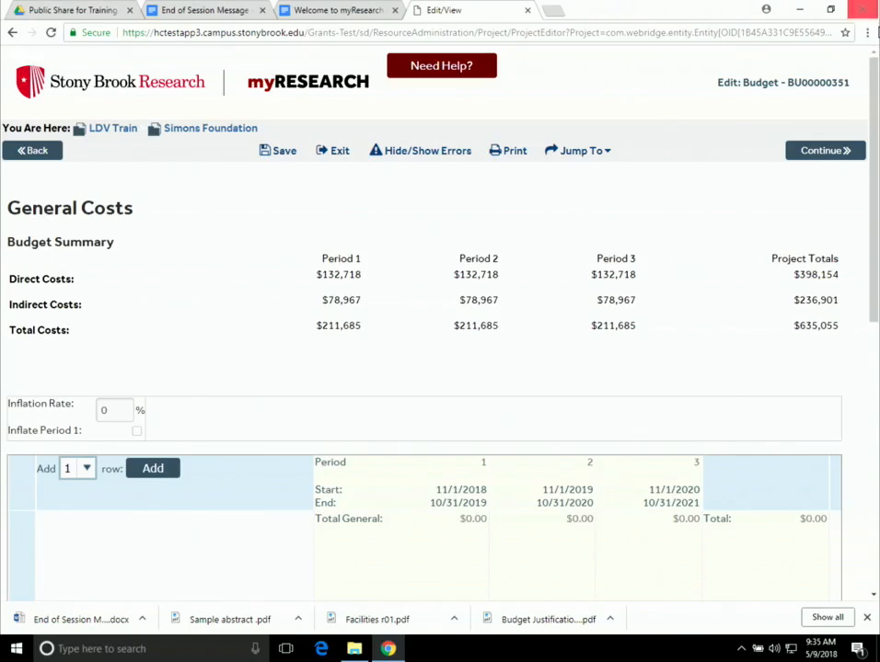
{"action": "scroll", "coordinate": [423, 368], "scroll_direction": "down", "scroll_amount": 1}
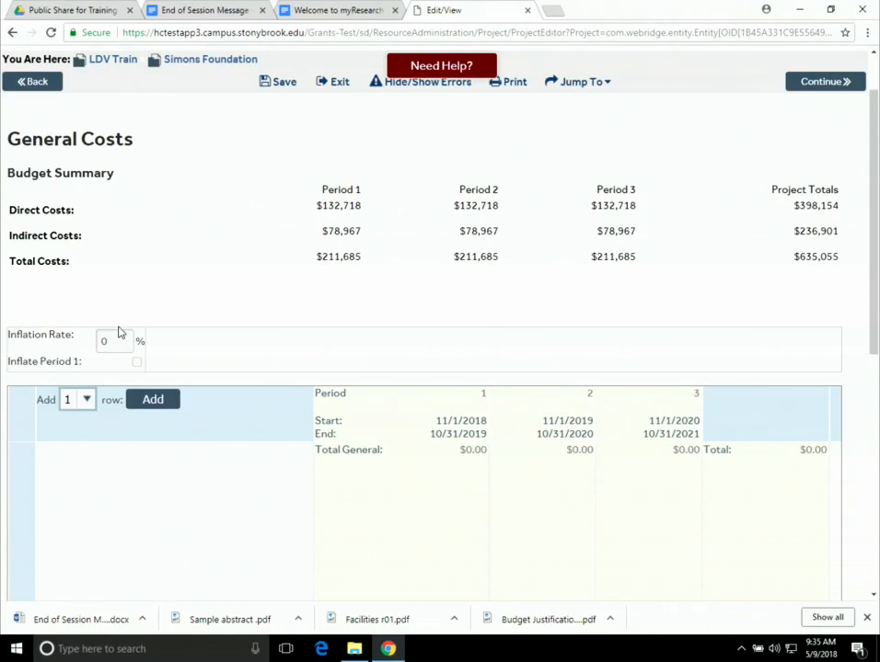
{"action": "scroll", "coordinate": [193, 330], "scroll_direction": "down", "scroll_amount": 1}
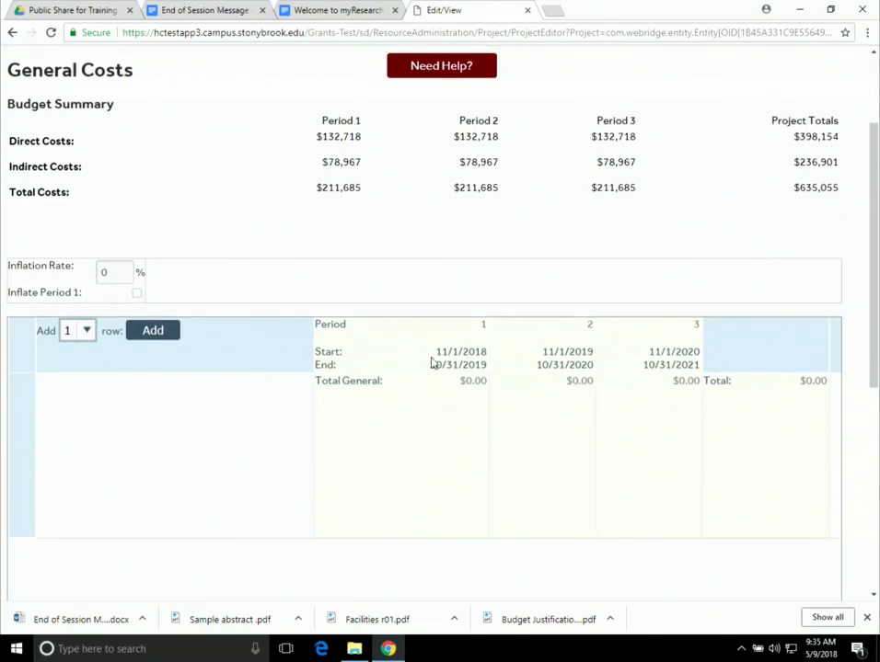
- Add an Equipment cost described as 'freezer' at $10,000 in Period 1
{"action": "left_click", "coordinate": [152, 336]}
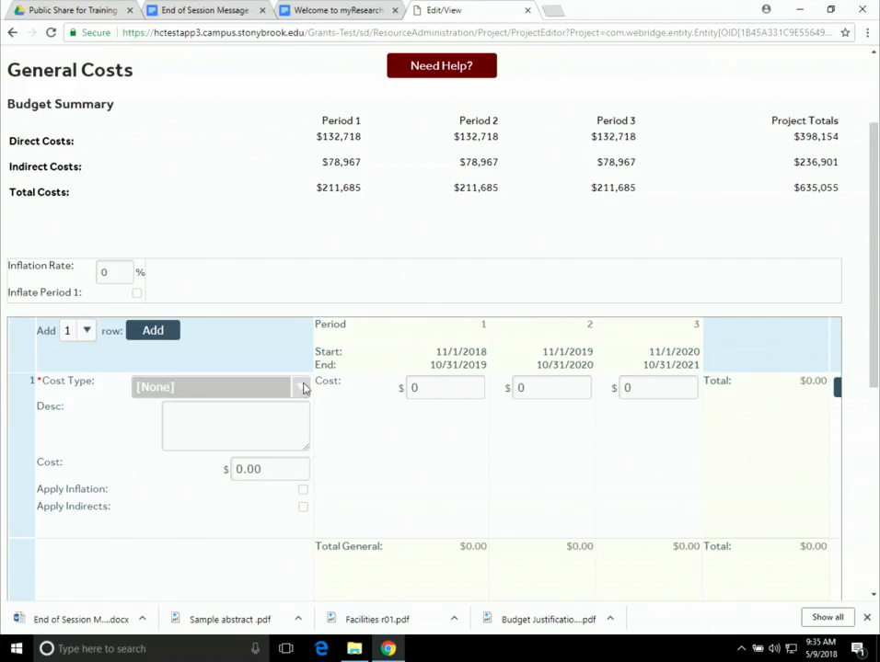
{"action": "left_click", "coordinate": [300, 388]}
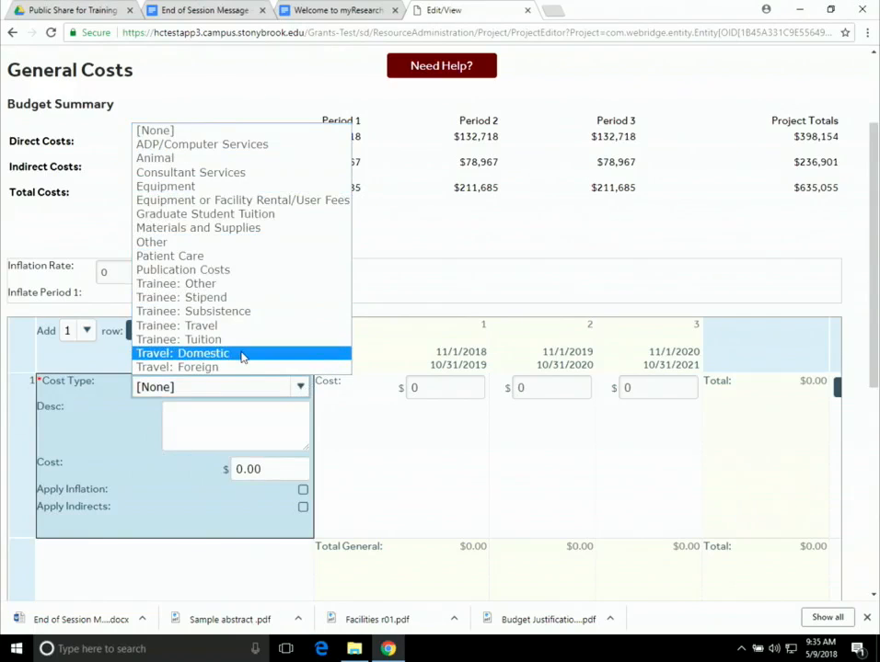
{"action": "left_click", "coordinate": [244, 189]}
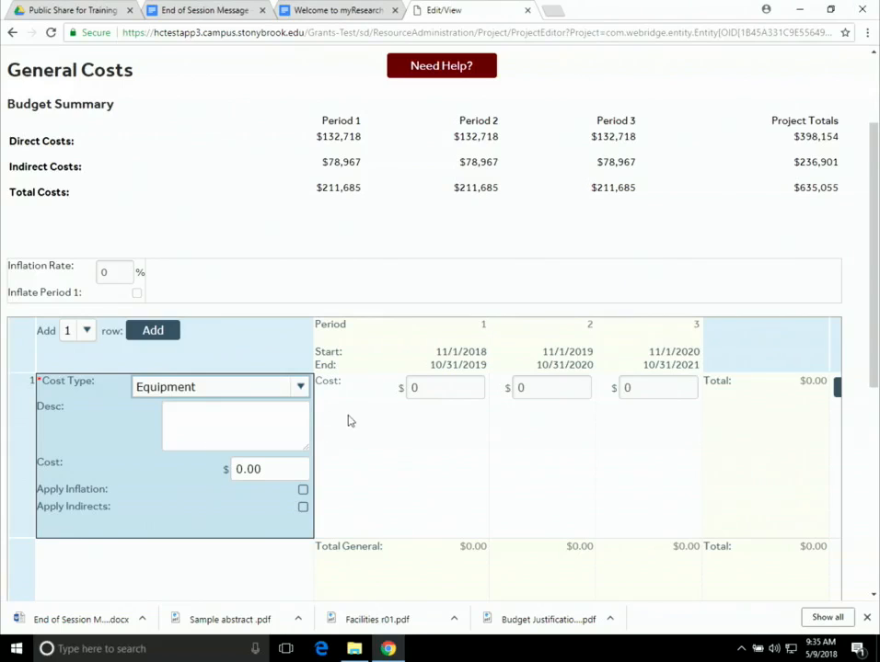
{"action": "left_click", "coordinate": [194, 416]}
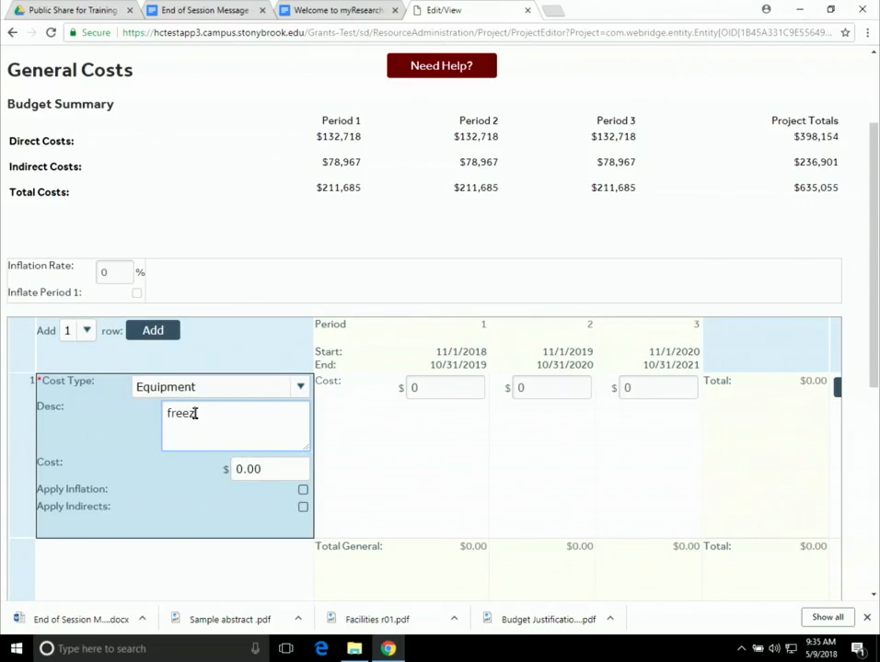
{"action": "left_click", "coordinate": [419, 388]}
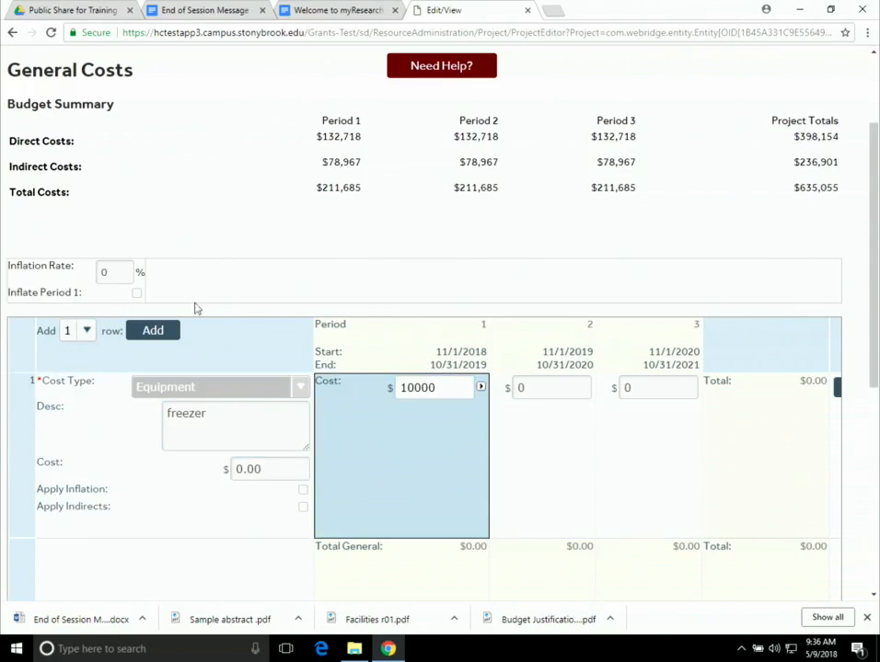
- Add a second general cost row and make it editable
{"action": "left_click", "coordinate": [168, 336]}
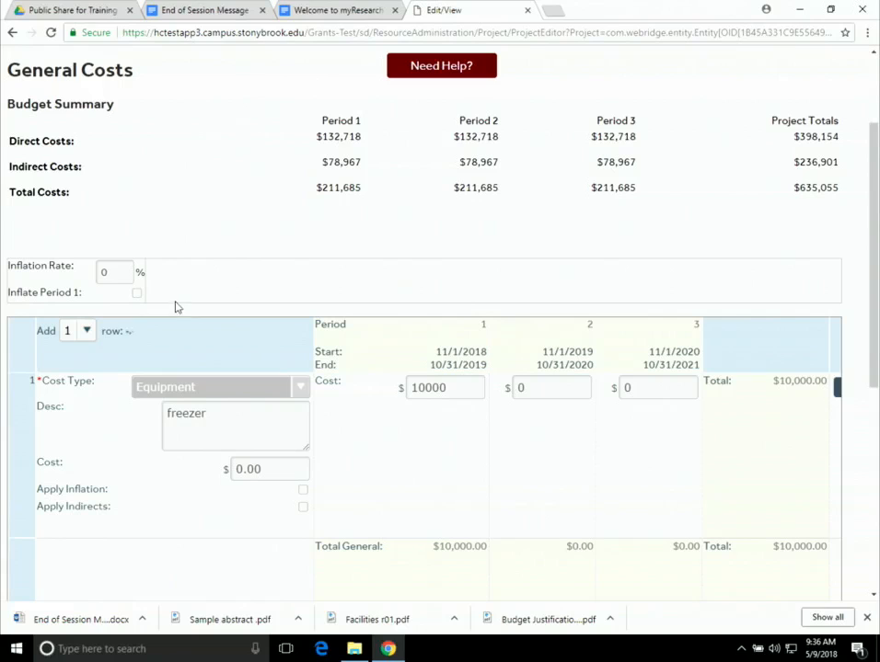
{"action": "scroll", "coordinate": [254, 394], "scroll_direction": "down", "scroll_amount": 4}
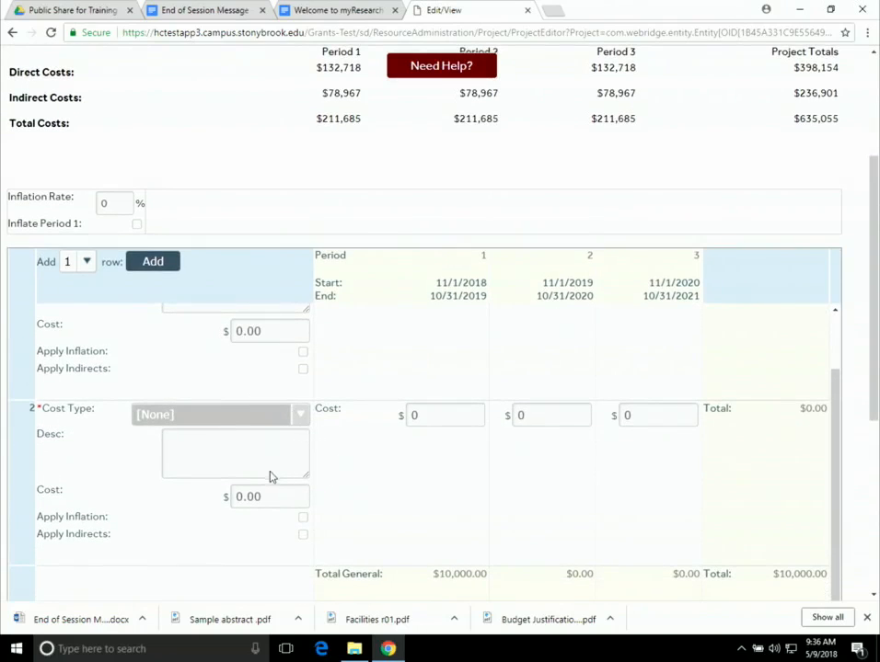
{"action": "left_click", "coordinate": [302, 417]}
{"action": "left_click", "coordinate": [241, 419]}
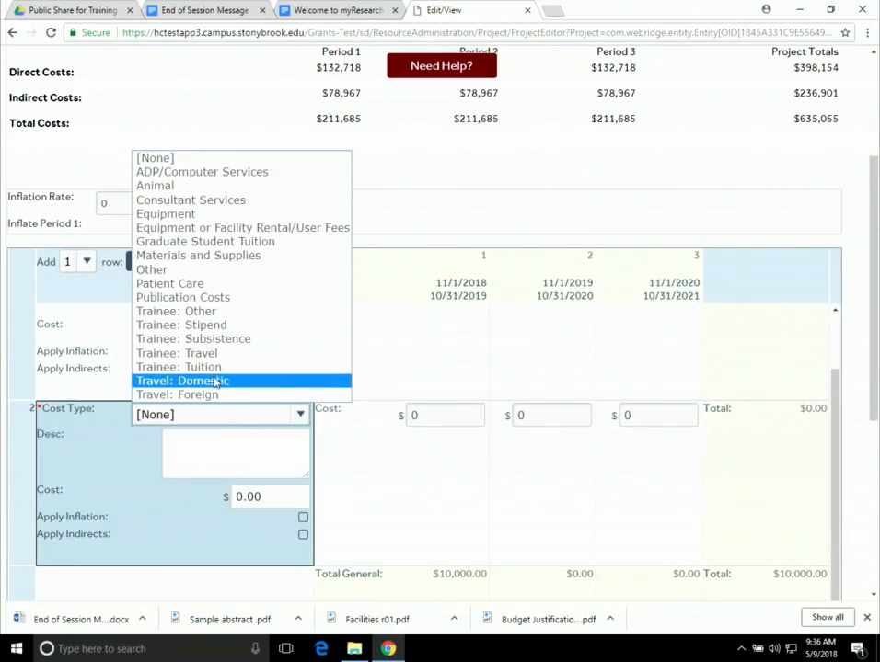
- Make row 2 Travel: Domestic at $5,000 per period ($15,000 total), then add a third row
{"action": "left_click", "coordinate": [219, 384]}
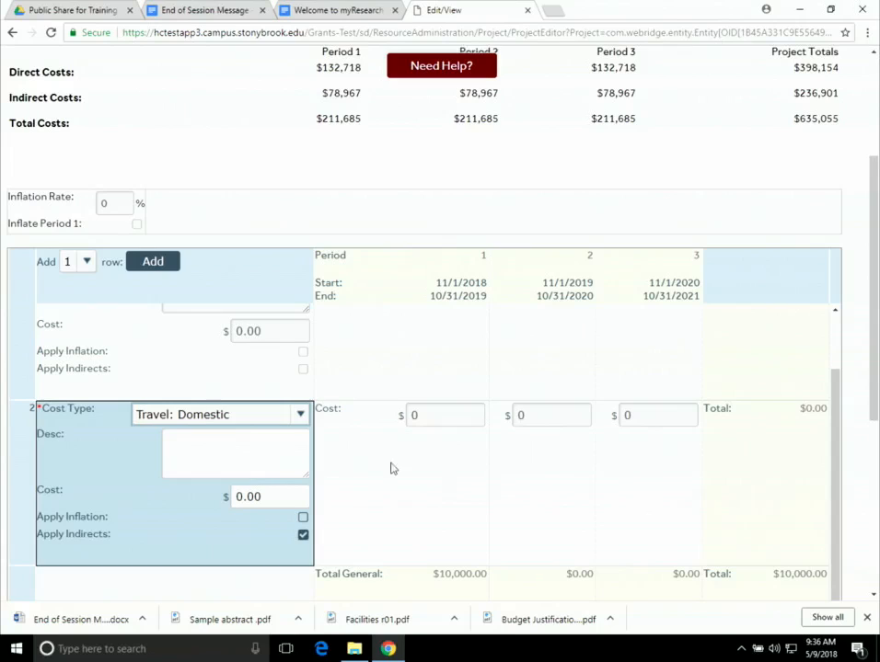
{"action": "left_click", "coordinate": [423, 423]}
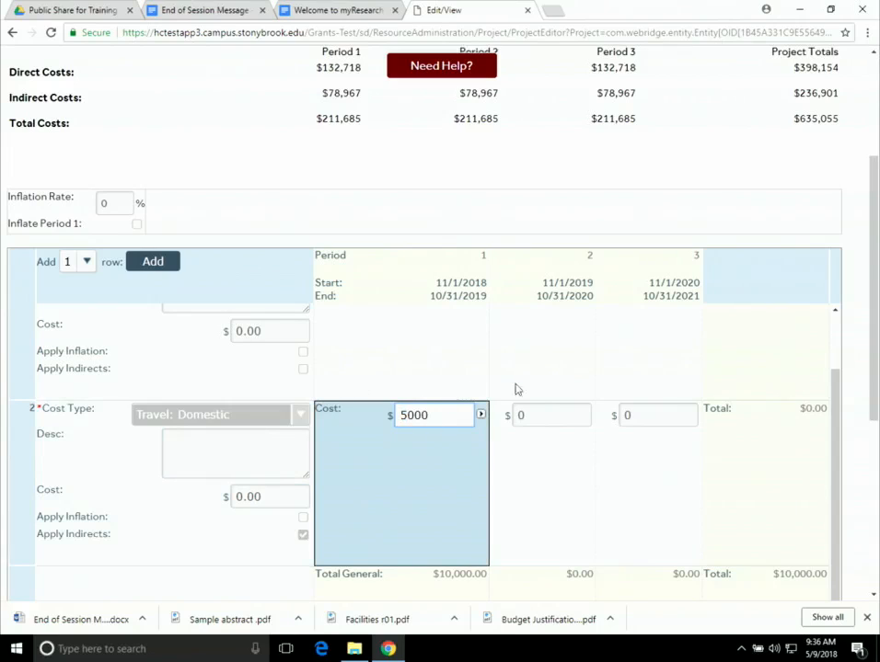
{"action": "left_click", "coordinate": [480, 416]}
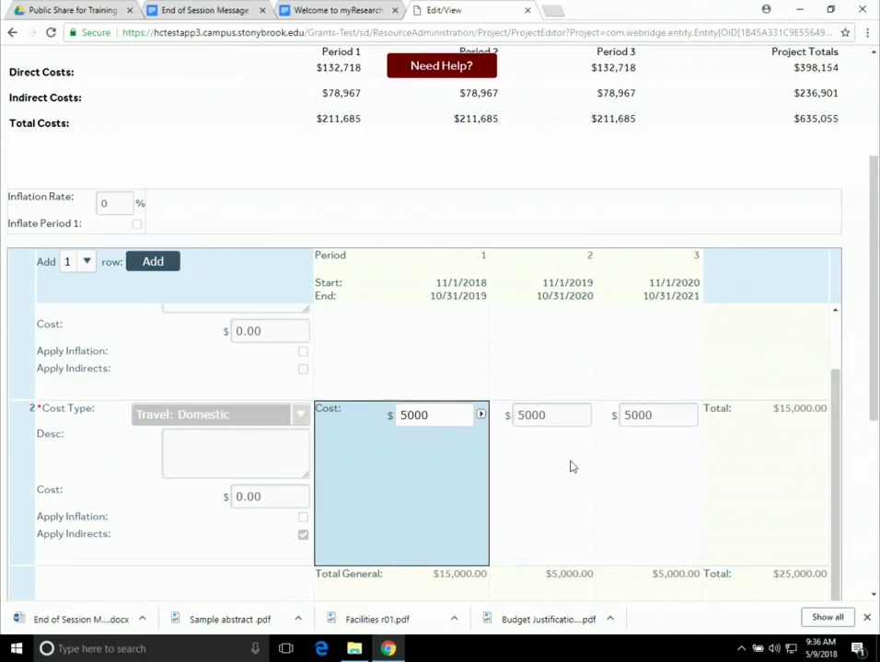
{"action": "scroll", "coordinate": [382, 403], "scroll_direction": "up", "scroll_amount": 2}
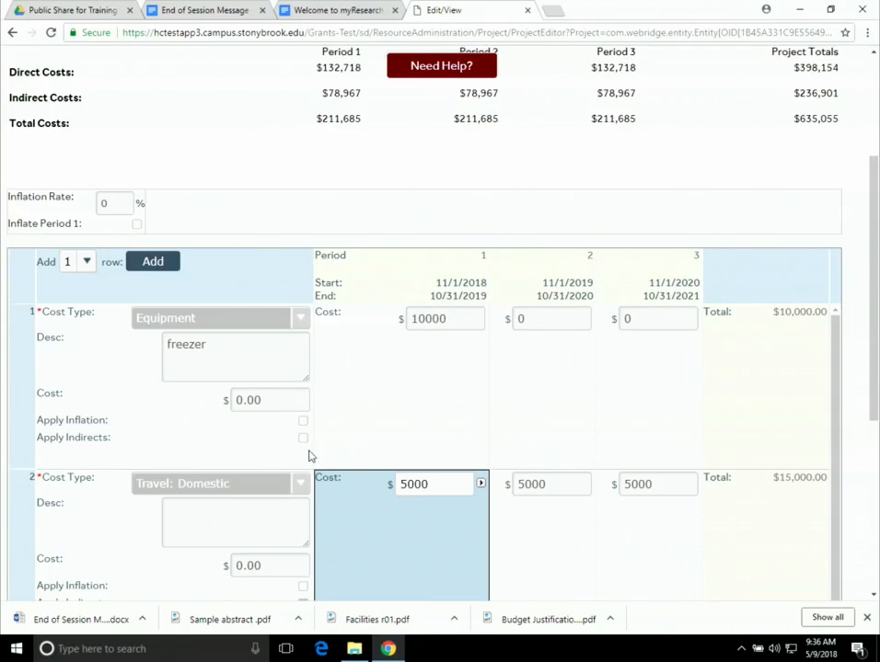
{"action": "scroll", "coordinate": [404, 442], "scroll_direction": "down", "scroll_amount": 2}
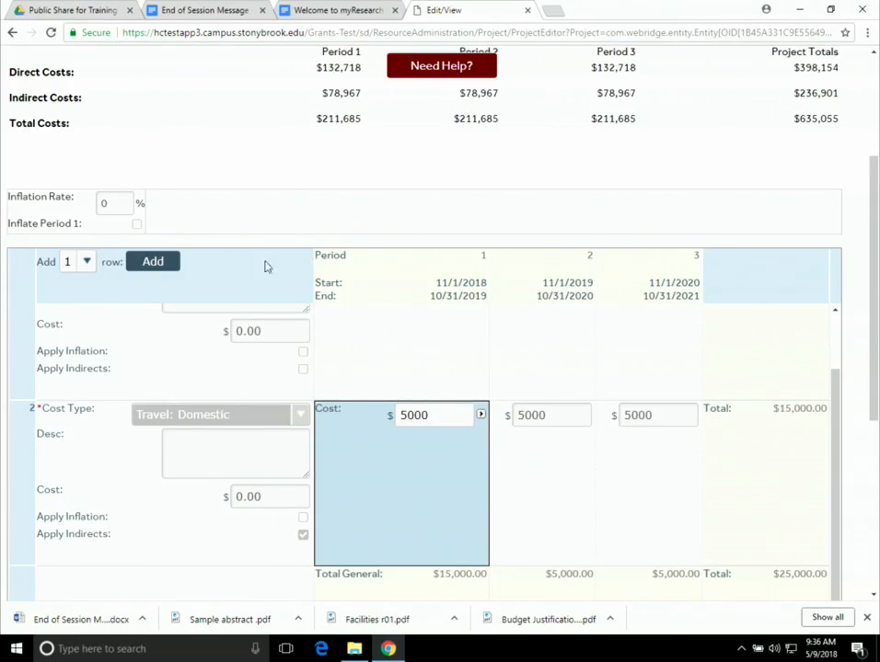
{"action": "left_click", "coordinate": [158, 263]}
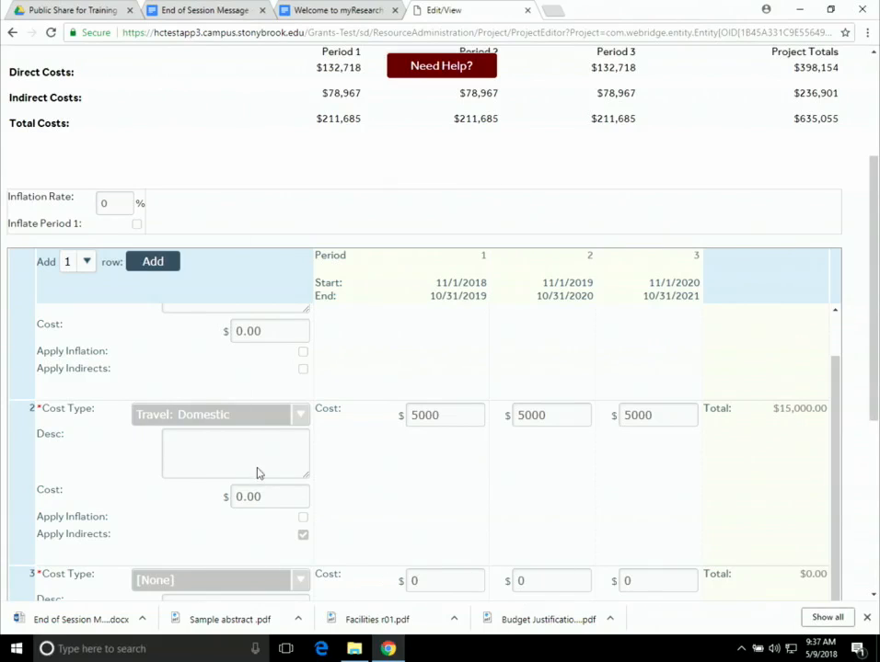
- Set row 3 to Materials and Supplies at $23,000, $15,000 and $12,000 per period
{"action": "scroll", "coordinate": [288, 549], "scroll_direction": "down", "scroll_amount": 2}
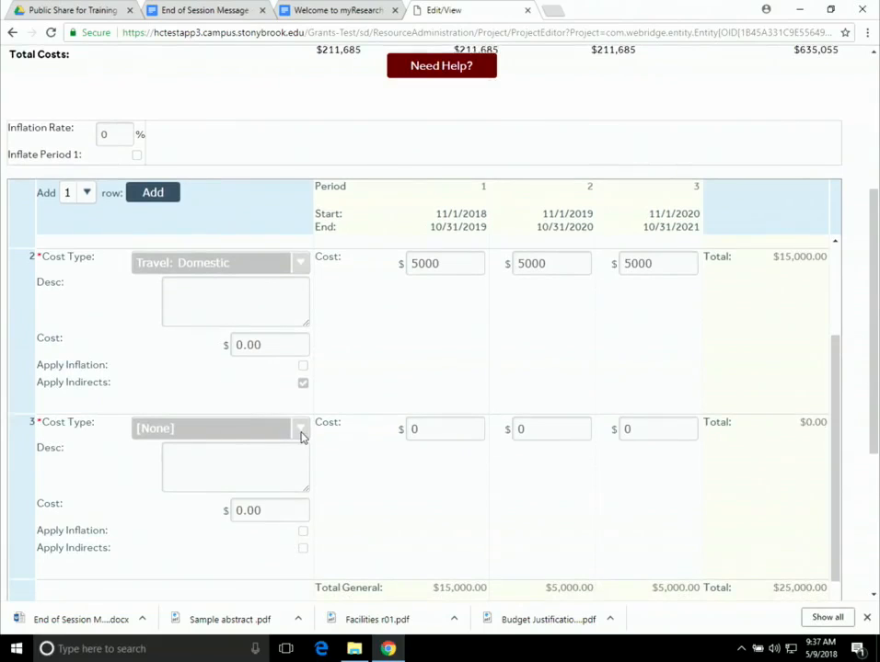
{"action": "left_click", "coordinate": [301, 434]}
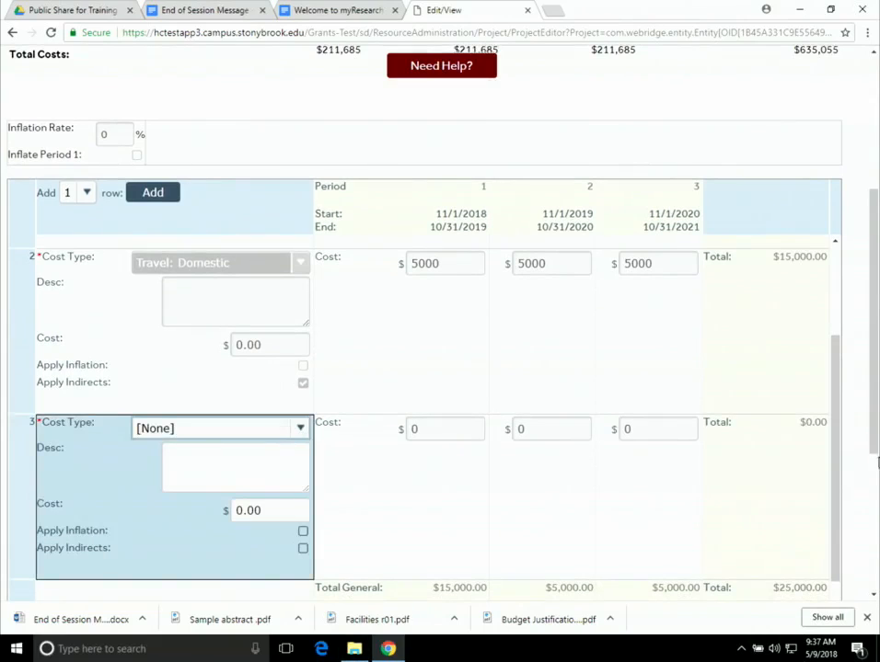
{"action": "left_click", "coordinate": [216, 430]}
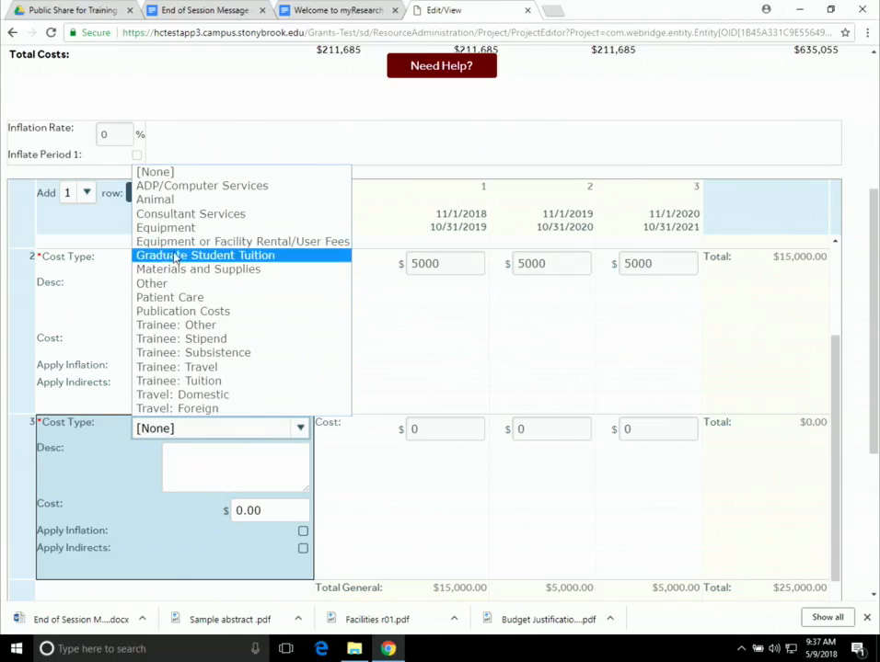
{"action": "left_click", "coordinate": [187, 269]}
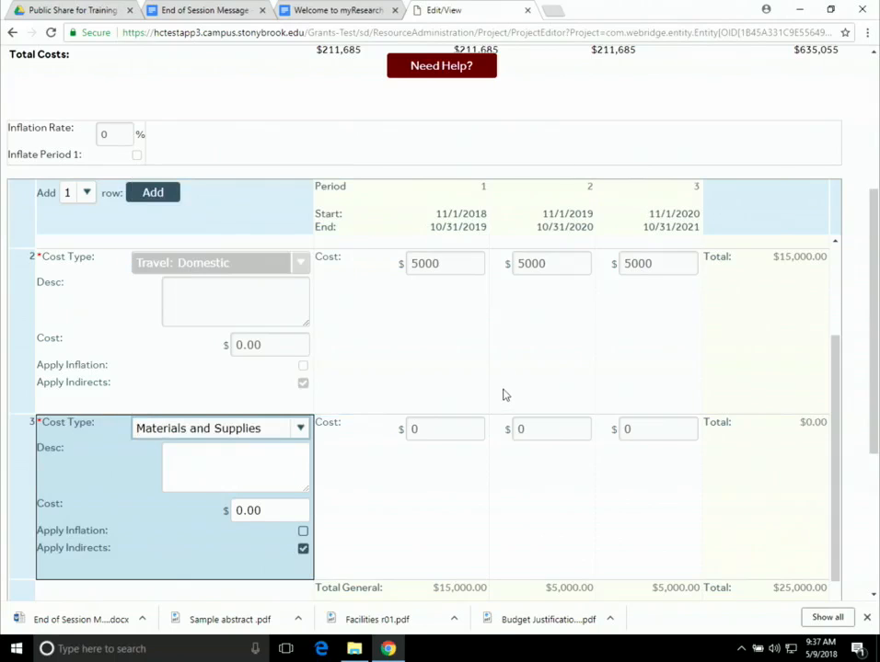
{"action": "left_click", "coordinate": [428, 428]}
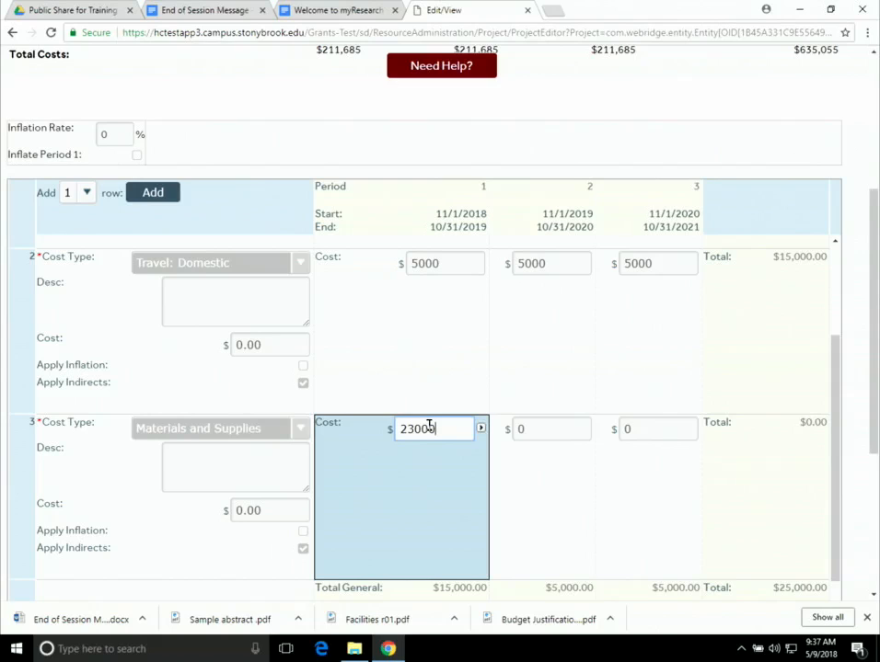
{"action": "left_click", "coordinate": [562, 423]}
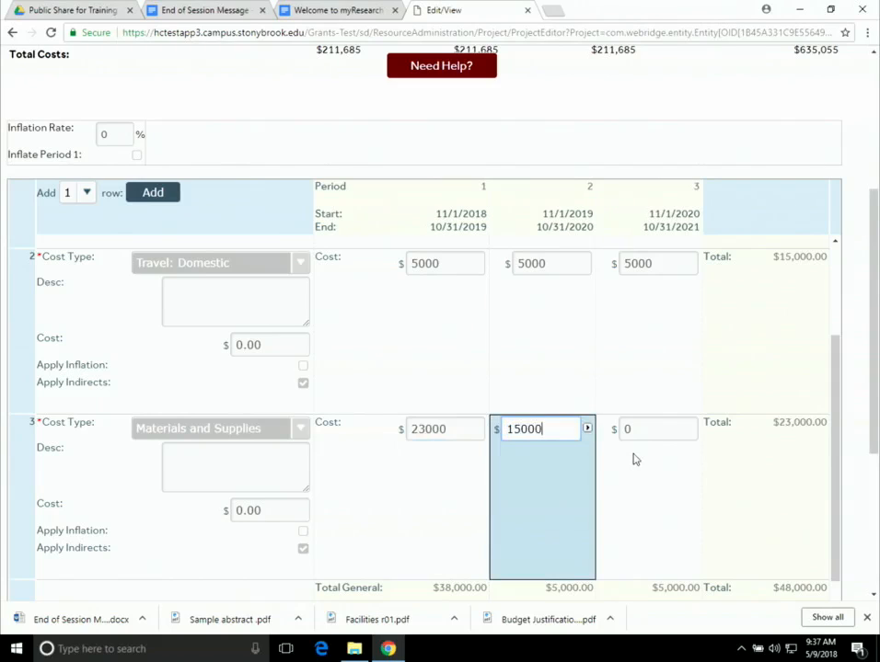
{"action": "key", "text": "Tab"}
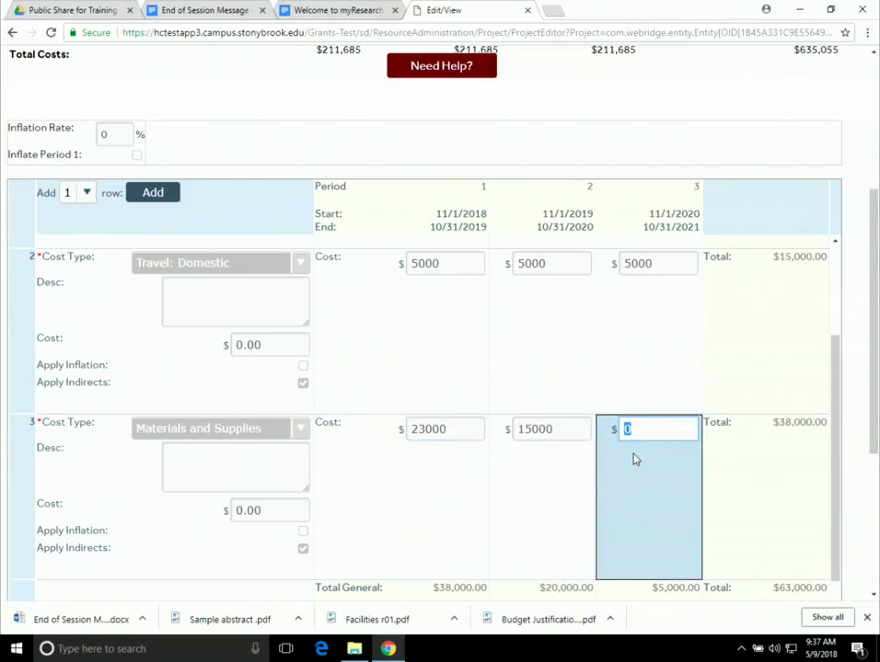
{"action": "type", "text": "12000"}
{"action": "key", "text": "Tab"}
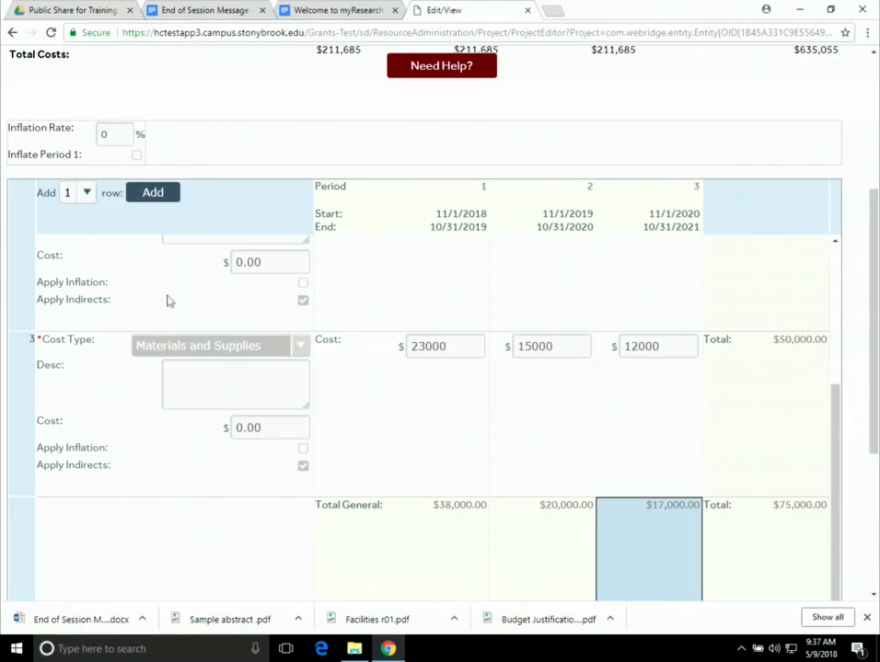
- Add a fourth row for Graduate Student Tuition at $5,436 in each of the three periods
{"action": "left_click", "coordinate": [152, 194]}
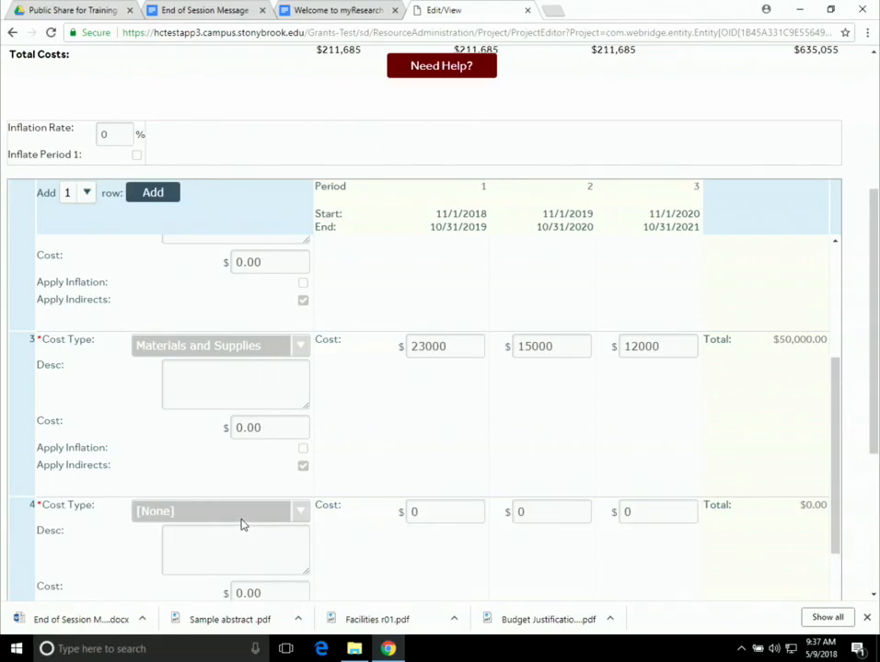
{"action": "left_click", "coordinate": [244, 513]}
{"action": "left_click", "coordinate": [244, 512]}
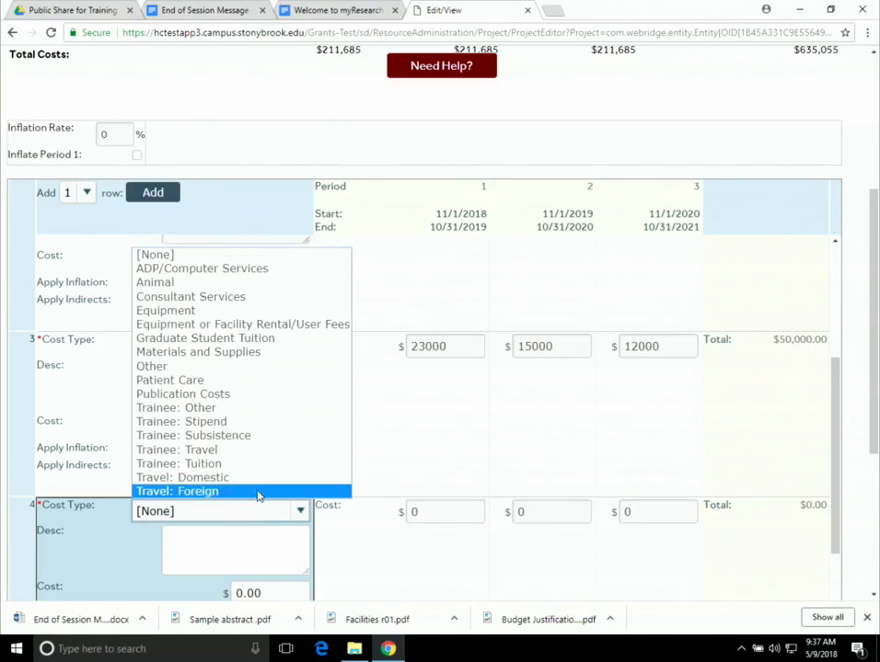
{"action": "left_click", "coordinate": [204, 338]}
{"action": "scroll", "coordinate": [346, 546], "scroll_direction": "down", "scroll_amount": 1}
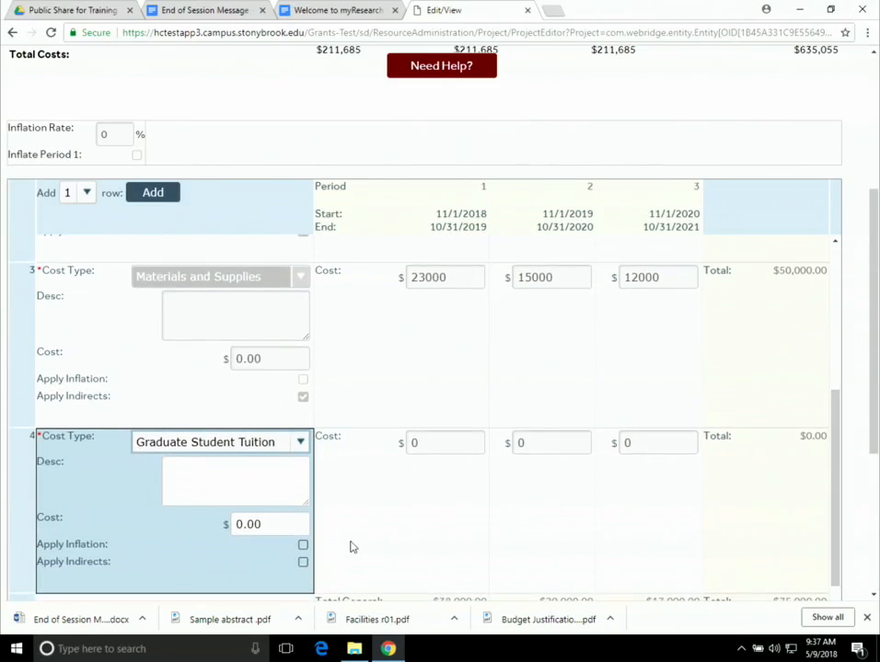
{"action": "left_click", "coordinate": [437, 449]}
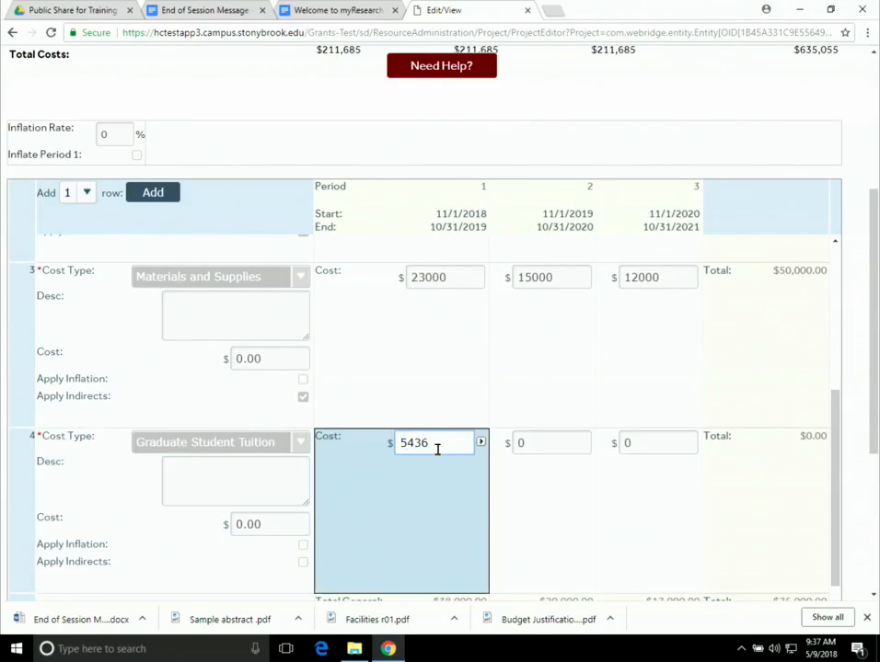
{"action": "type", "text": "5436"}
{"action": "left_click", "coordinate": [481, 443]}
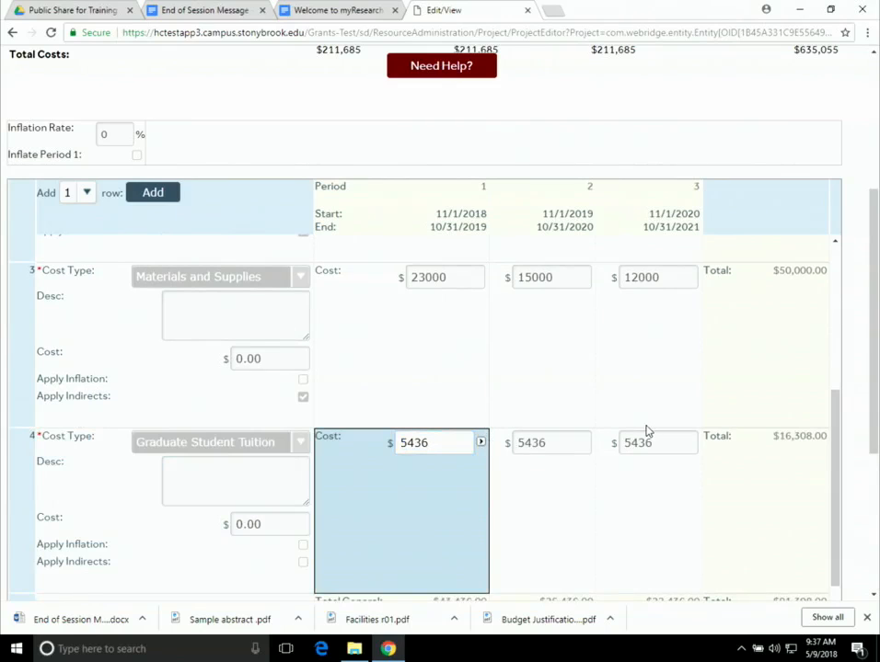
{"action": "scroll", "coordinate": [660, 433], "scroll_direction": "down", "scroll_amount": 1}
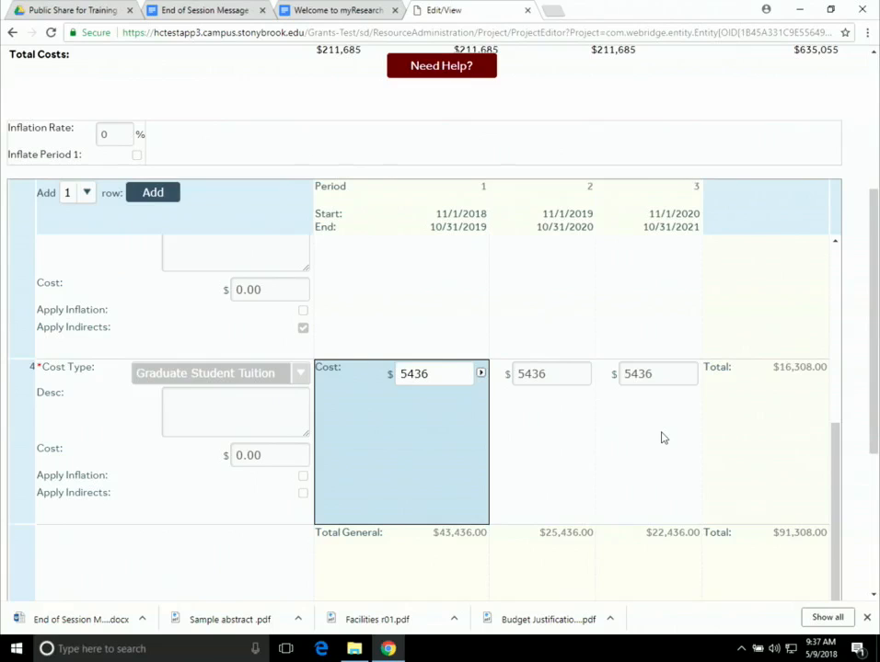
{"action": "scroll", "coordinate": [660, 438], "scroll_direction": "up", "scroll_amount": 4}
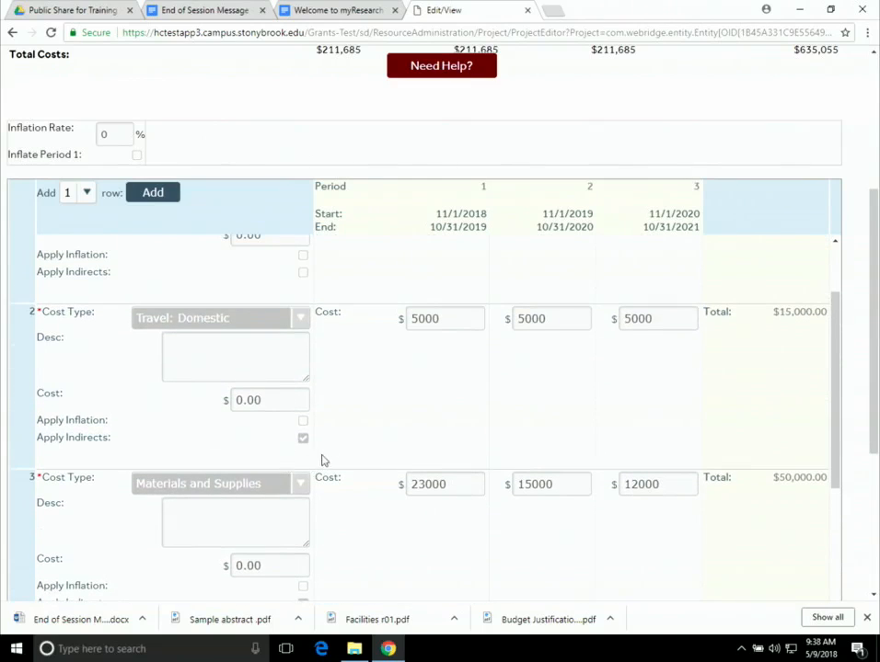
{"action": "scroll", "coordinate": [395, 471], "scroll_direction": "down", "scroll_amount": 4}
{"action": "scroll", "coordinate": [488, 492], "scroll_direction": "down", "scroll_amount": 1}
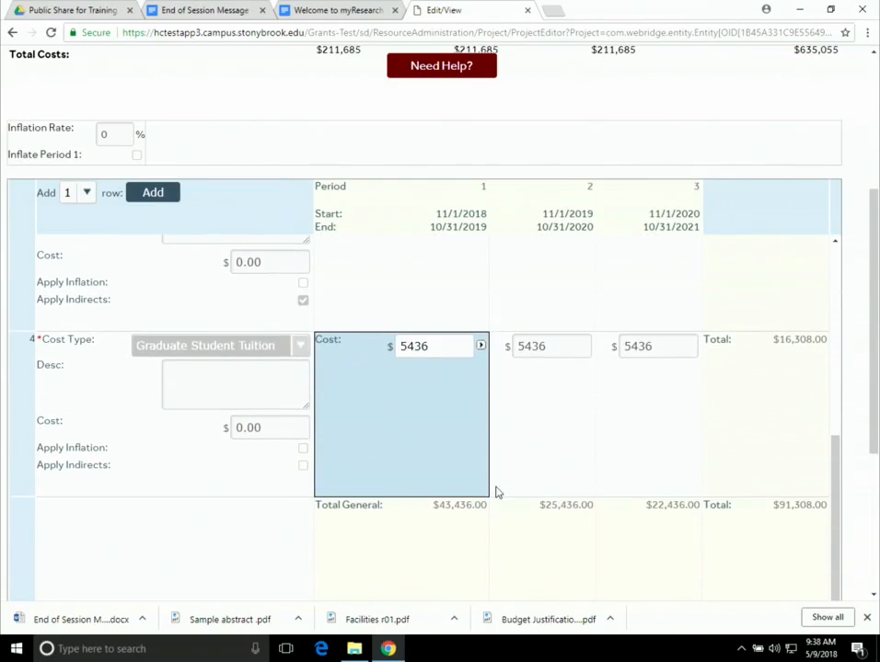
{"action": "scroll", "coordinate": [499, 490], "scroll_direction": "up", "scroll_amount": 10}
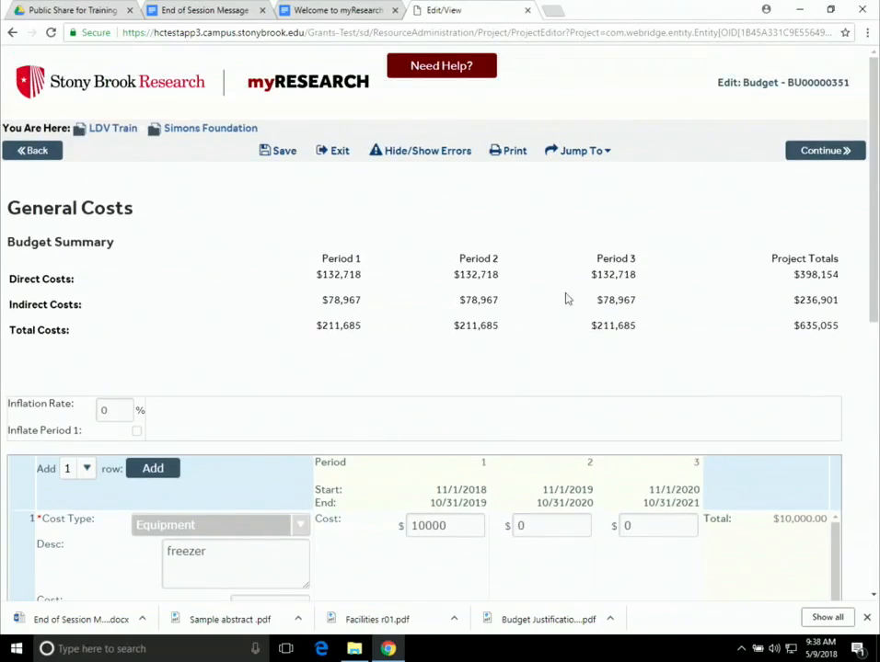
- Save the budget, continue past the Attachments page, and finish editing it
{"action": "left_click", "coordinate": [283, 150]}
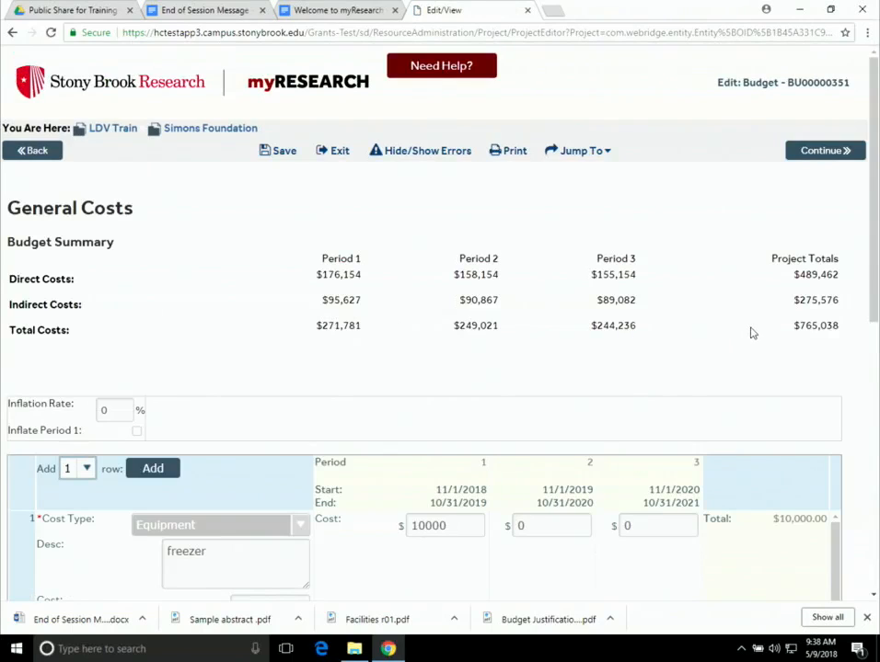
{"action": "left_click", "coordinate": [837, 161]}
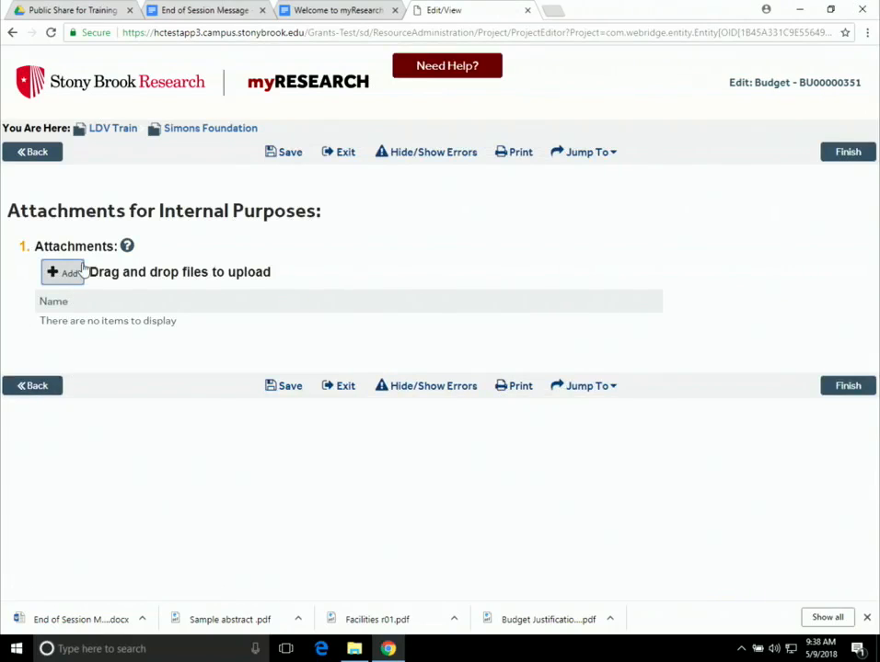
{"action": "left_click", "coordinate": [848, 152]}
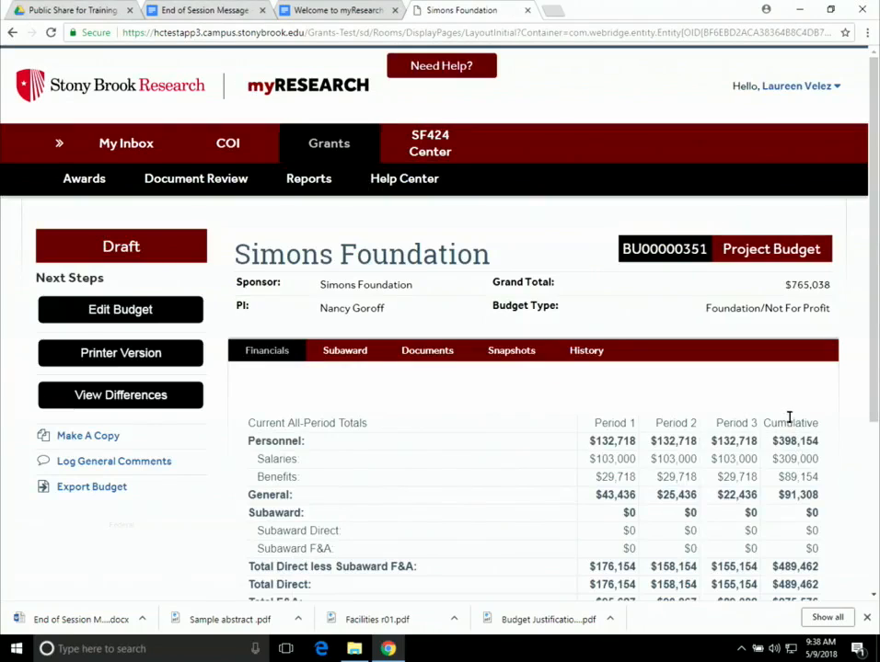
- Review the budget's Financials: $765,038 grand total and $91,308 in general costs
{"action": "scroll", "coordinate": [730, 476], "scroll_direction": "down", "scroll_amount": 3}
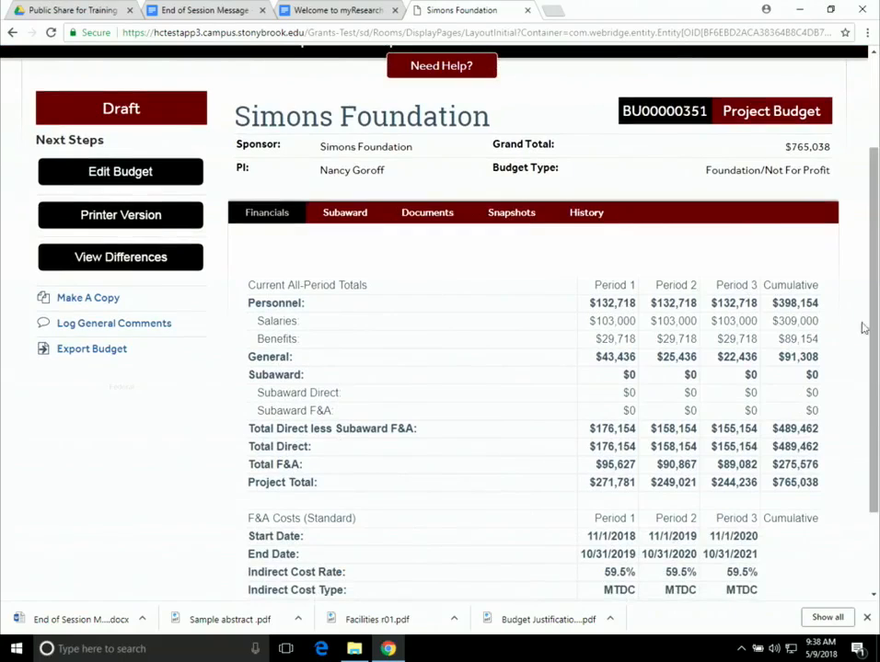
{"action": "scroll", "coordinate": [677, 516], "scroll_direction": "down", "scroll_amount": 1}
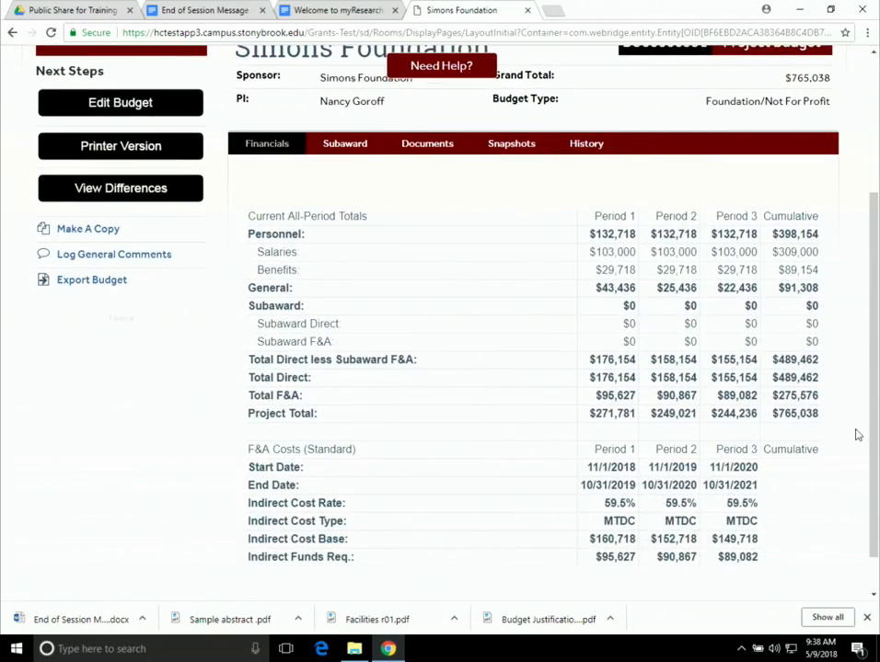
{"action": "scroll", "coordinate": [853, 437], "scroll_direction": "up", "scroll_amount": 2}
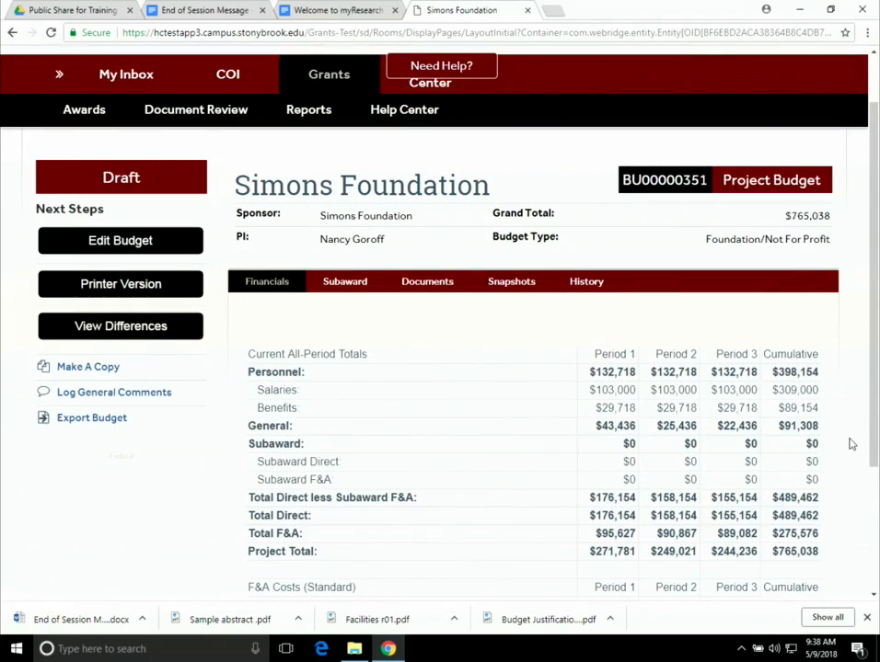
{"action": "scroll", "coordinate": [851, 445], "scroll_direction": "down", "scroll_amount": 1}
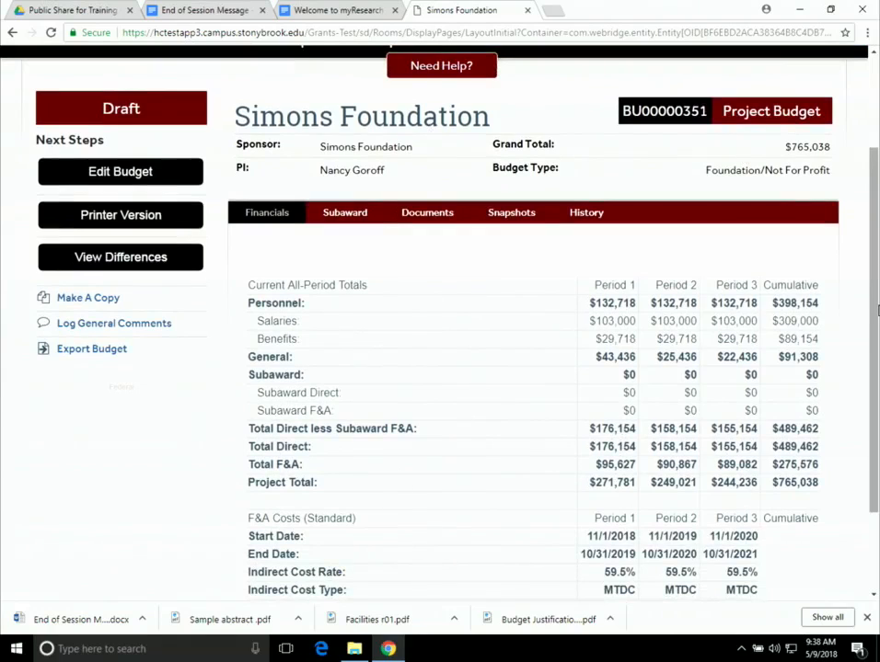
{"action": "scroll", "coordinate": [877, 304], "scroll_direction": "up", "scroll_amount": 2}
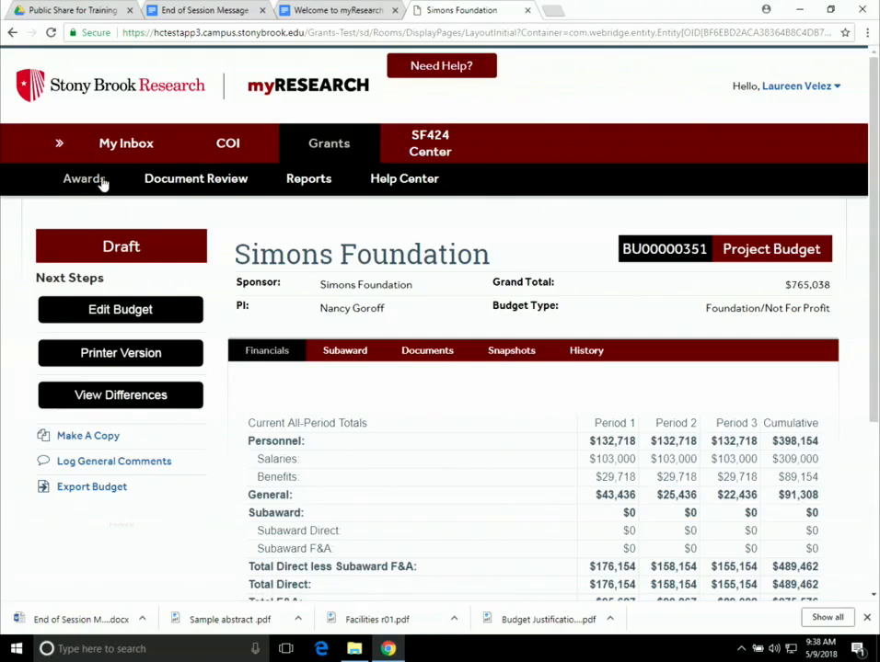
{"action": "left_click", "coordinate": [58, 147]}
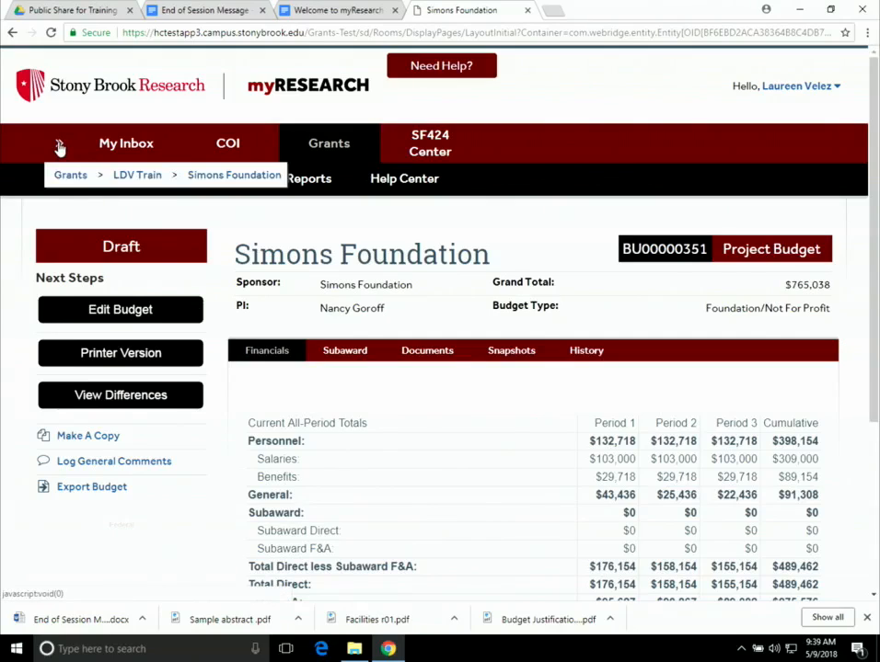
- Return to the LDV Train proposal and check its Working Budgets list the $765,038 Simons Foundation draft
{"action": "left_click", "coordinate": [136, 177]}
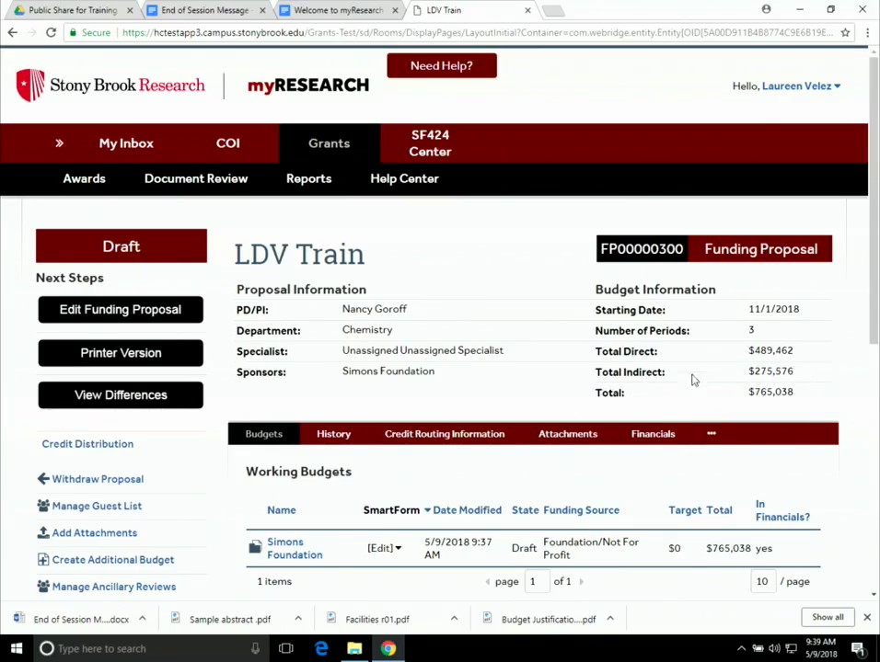
{"action": "scroll", "coordinate": [769, 366], "scroll_direction": "down", "scroll_amount": 1}
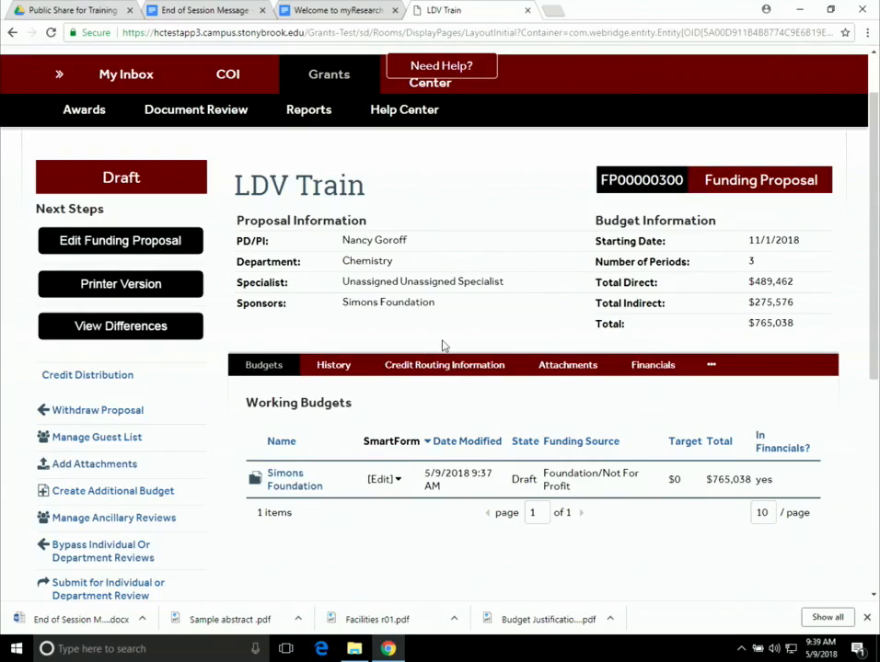
{"action": "scroll", "coordinate": [441, 346], "scroll_direction": "down", "scroll_amount": 1}
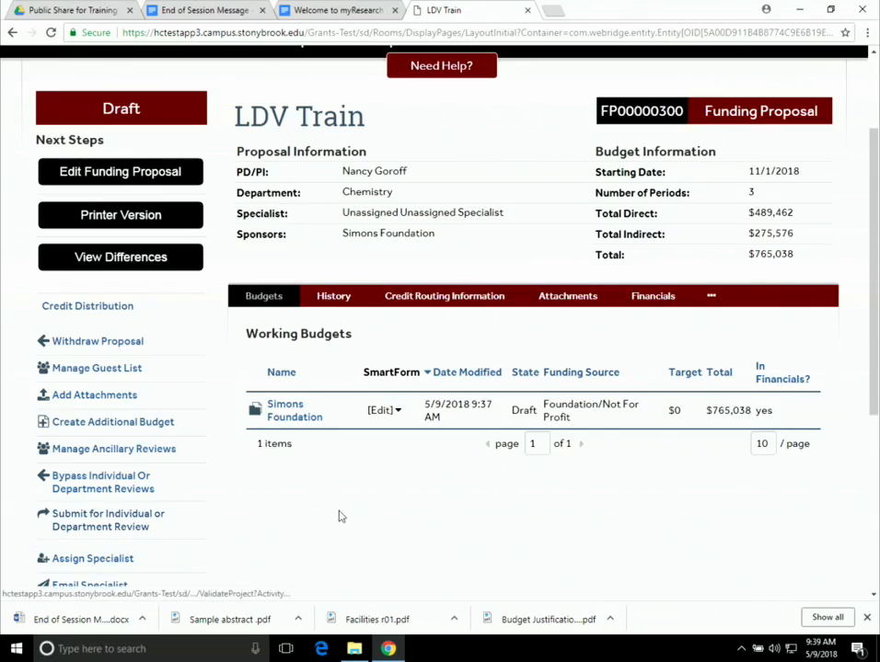
- Submit LDV Train for department review, approving the PI endorsements of the certifications
{"action": "left_click", "coordinate": [110, 525]}
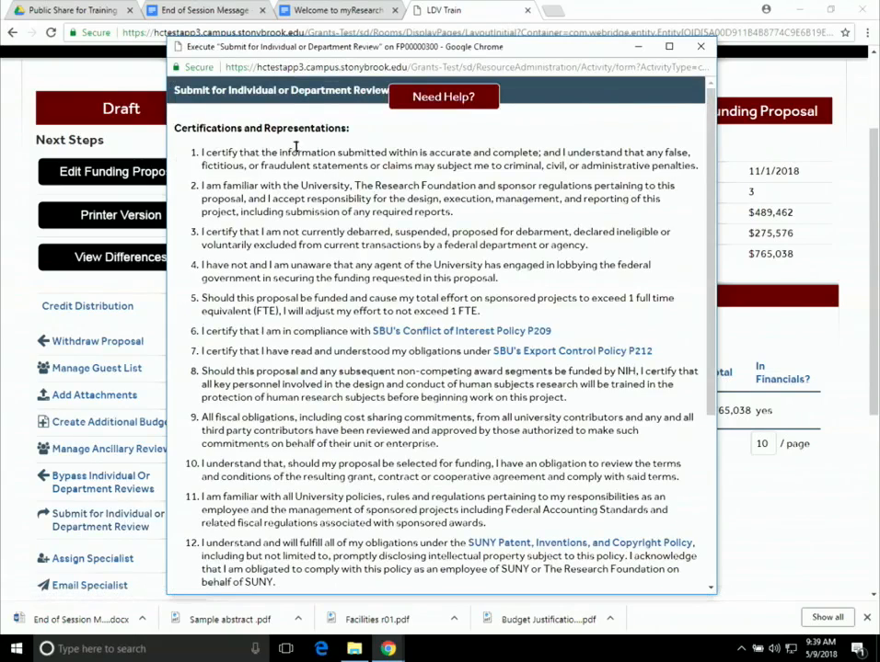
{"action": "scroll", "coordinate": [297, 159], "scroll_direction": "down", "scroll_amount": 1}
{"action": "scroll", "coordinate": [297, 159], "scroll_direction": "down", "scroll_amount": 3}
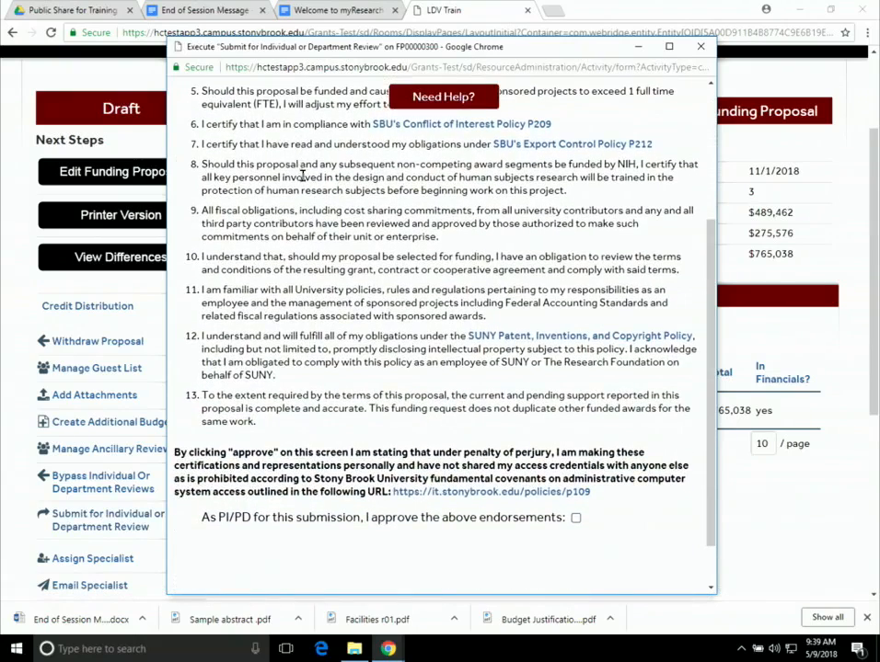
{"action": "scroll", "coordinate": [302, 176], "scroll_direction": "down", "scroll_amount": 1}
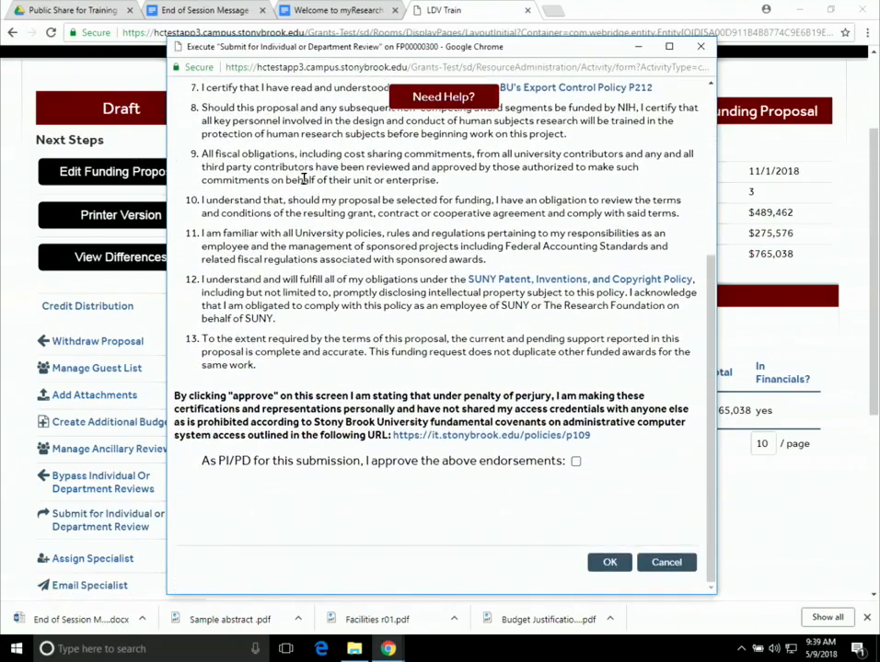
{"action": "left_click", "coordinate": [575, 461]}
{"action": "left_click", "coordinate": [627, 557]}
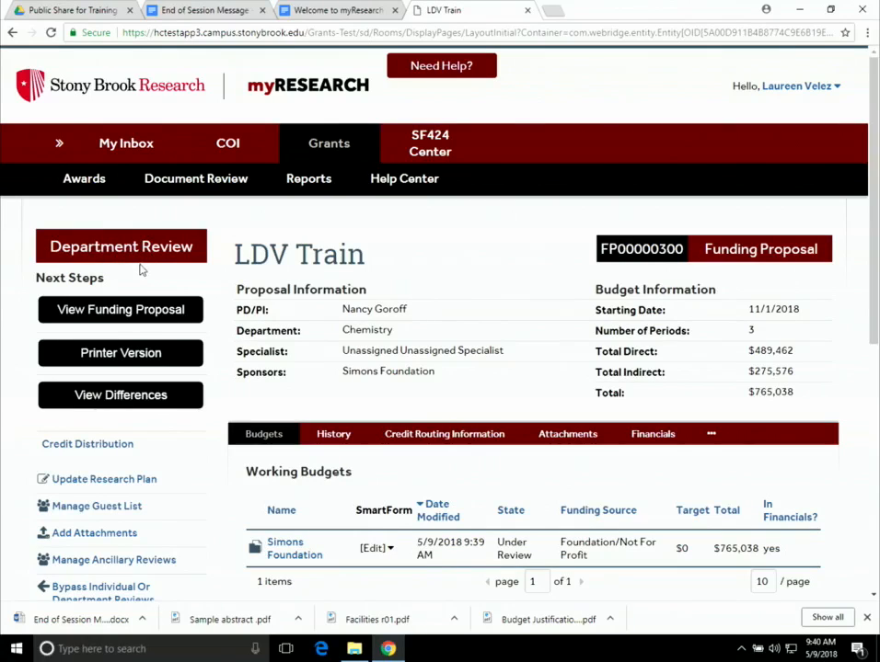
- Confirm the proposal shows Department Review with the $765,038 Simons Foundation budget Under Review
{"action": "scroll", "coordinate": [448, 302], "scroll_direction": "down", "scroll_amount": 1}
{"action": "scroll", "coordinate": [449, 302], "scroll_direction": "down", "scroll_amount": 2}
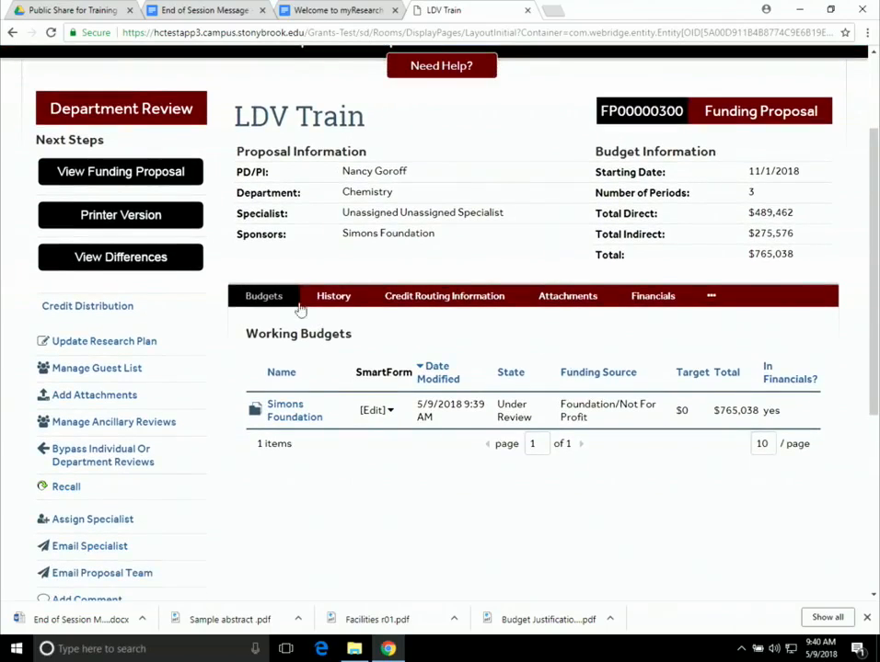
{"action": "left_click", "coordinate": [322, 304]}
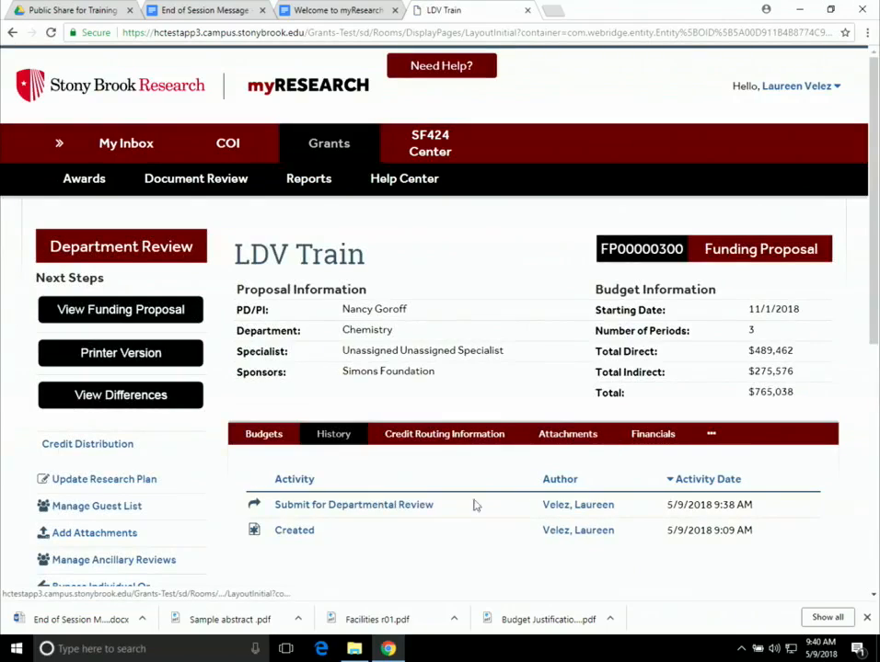
{"action": "left_click", "coordinate": [424, 440]}
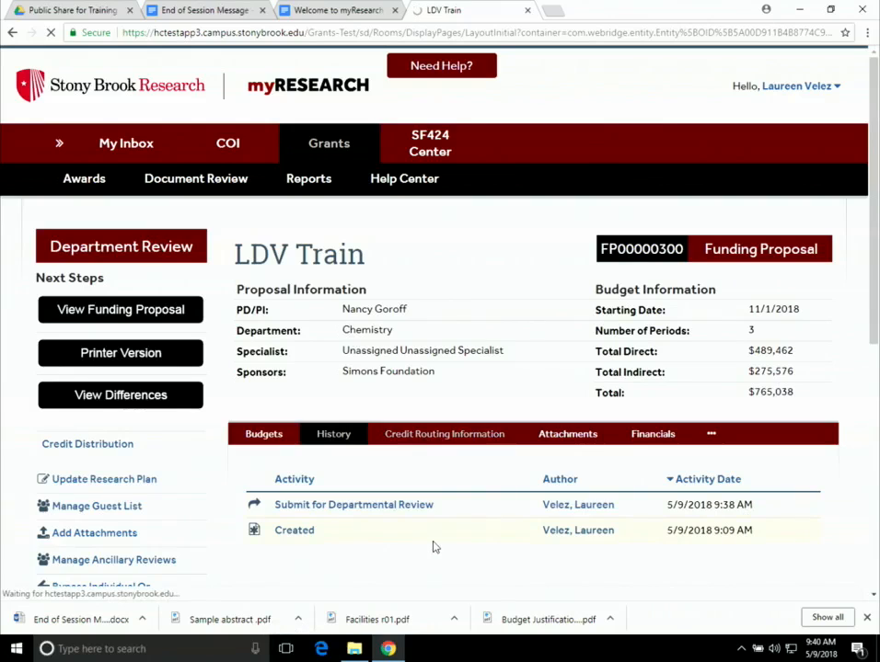
{"action": "scroll", "coordinate": [434, 545], "scroll_direction": "down", "scroll_amount": 2}
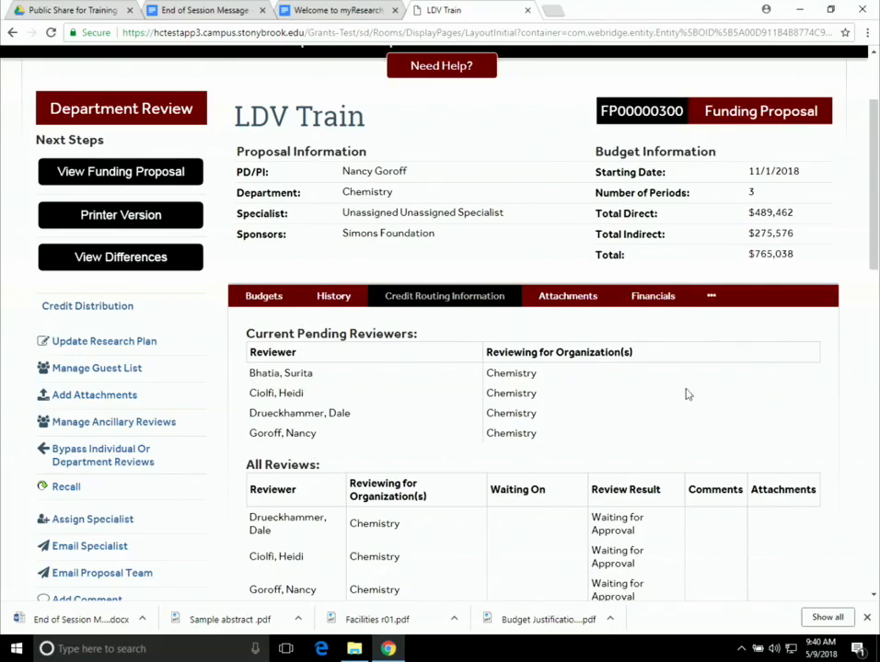
{"action": "scroll", "coordinate": [493, 379], "scroll_direction": "down", "scroll_amount": 2}
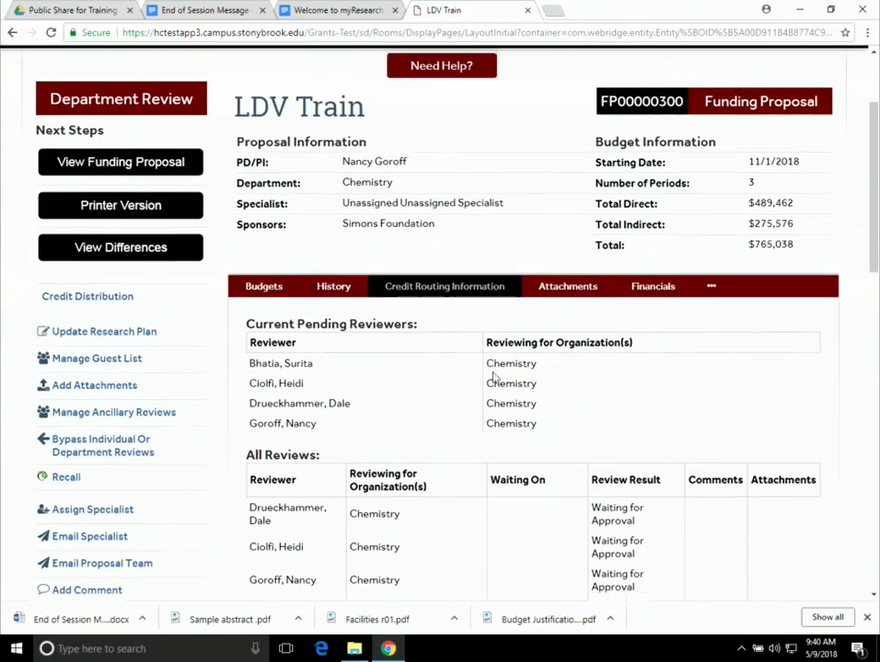
{"action": "scroll", "coordinate": [570, 383], "scroll_direction": "down", "scroll_amount": 2}
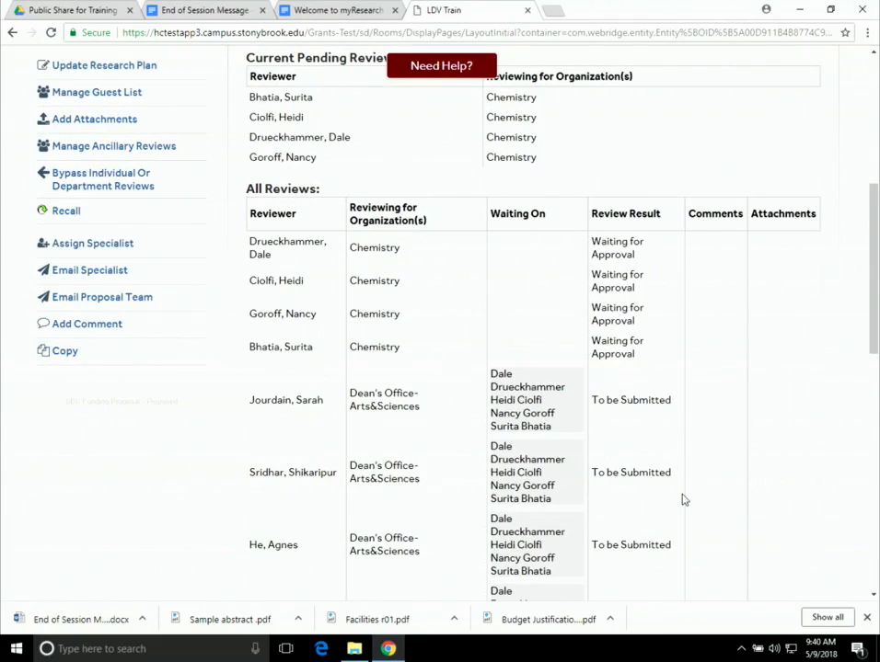
{"action": "scroll", "coordinate": [684, 497], "scroll_direction": "down", "scroll_amount": 3}
{"action": "scroll", "coordinate": [464, 214], "scroll_direction": "down", "scroll_amount": 4}
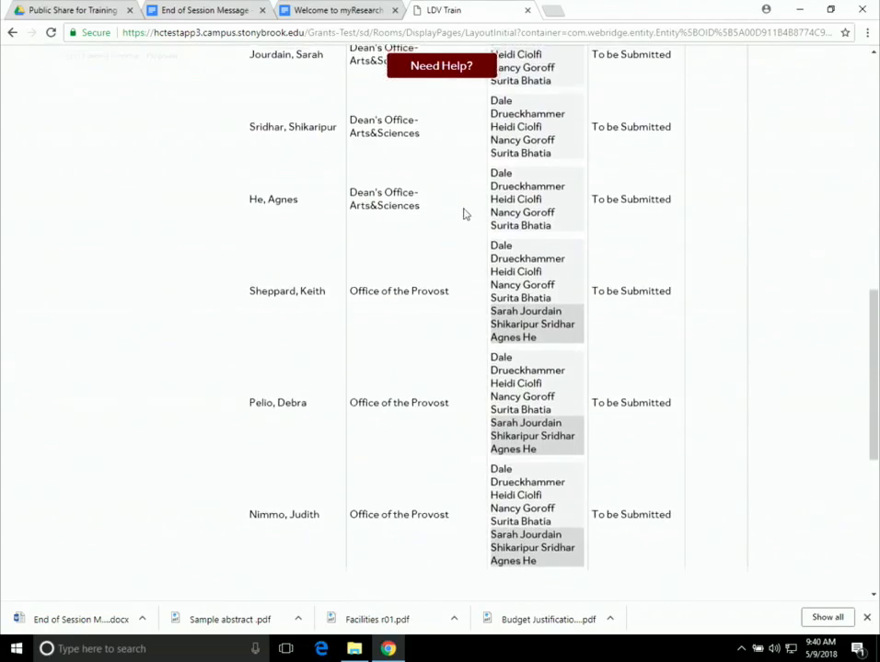
{"action": "scroll", "coordinate": [666, 379], "scroll_direction": "up", "scroll_amount": 7}
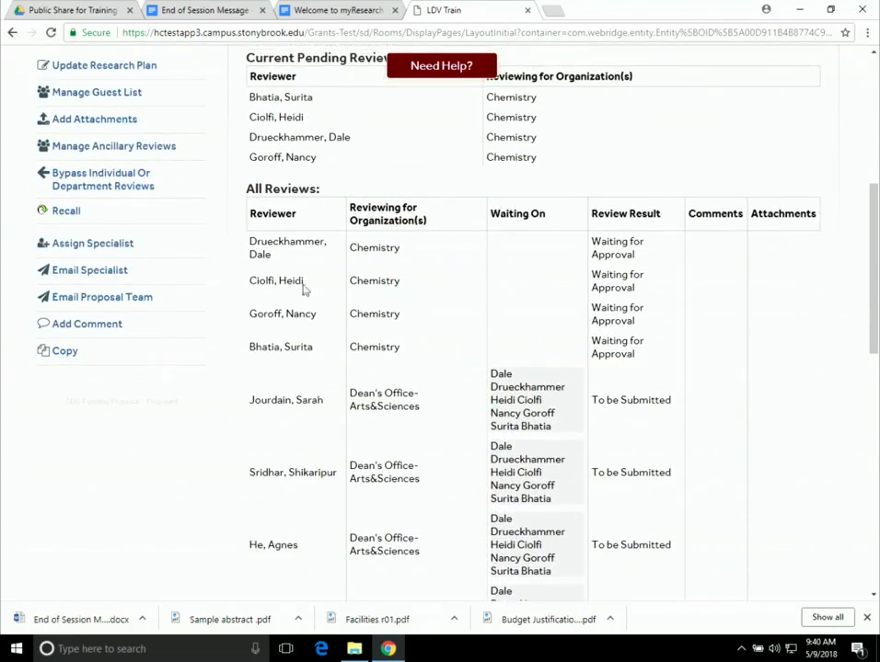
{"action": "scroll", "coordinate": [544, 407], "scroll_direction": "up", "scroll_amount": 2}
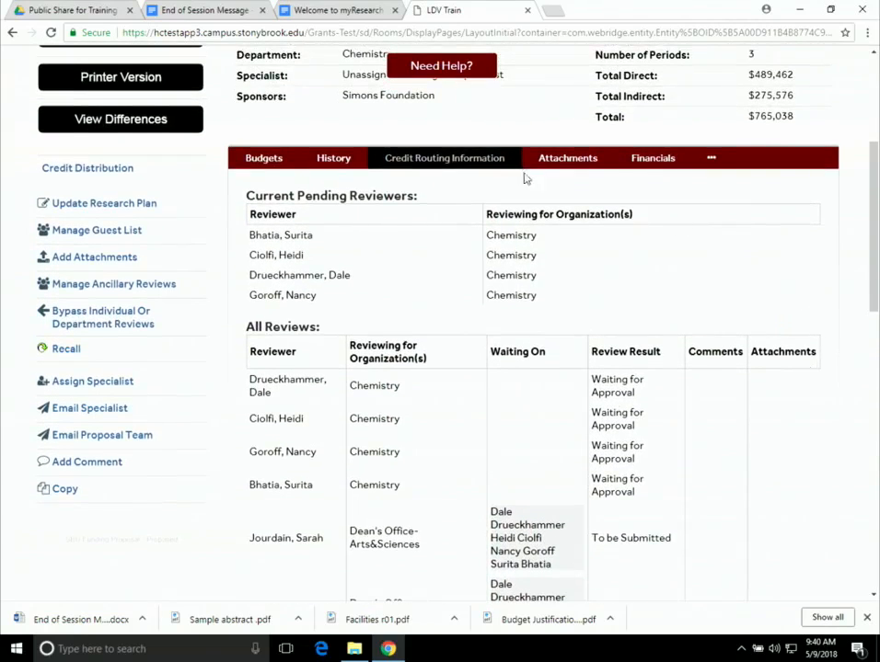
{"action": "scroll", "coordinate": [532, 289], "scroll_direction": "up", "scroll_amount": 3}
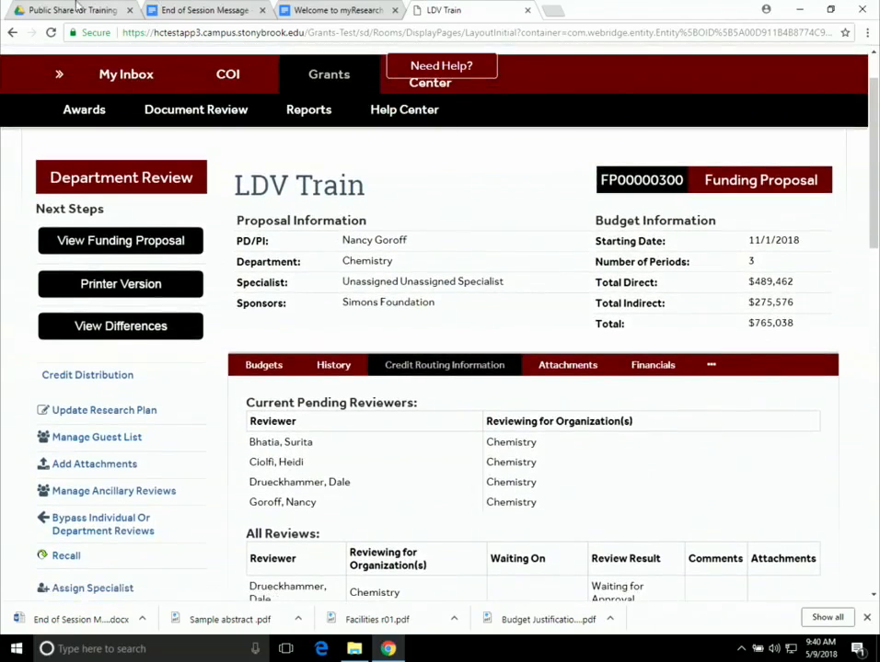
{"action": "scroll", "coordinate": [598, 314], "scroll_direction": "up", "scroll_amount": 1}
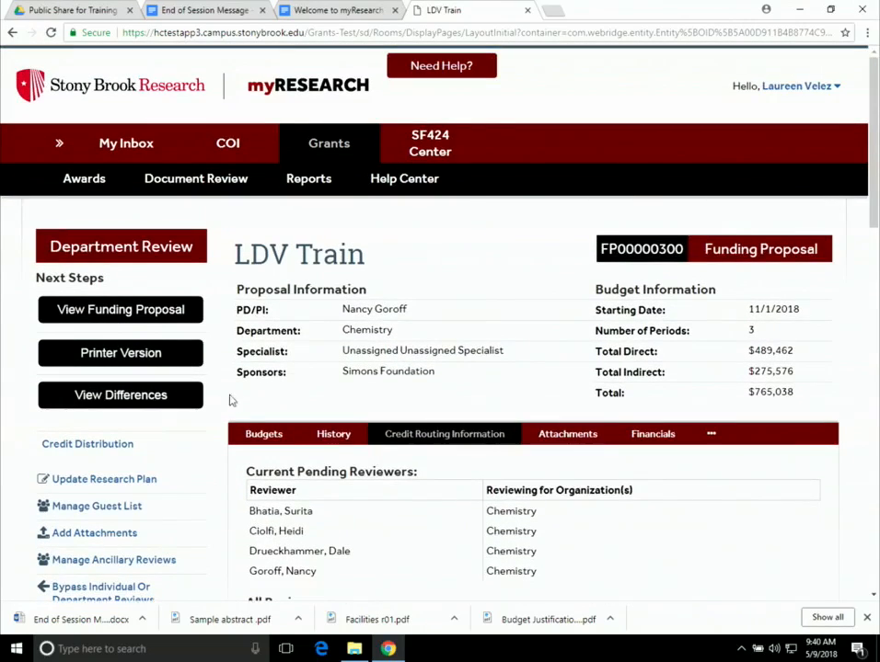
- Recall the proposal from the Budgets view so it reads Response Pending from PI with a Draft budget
{"action": "left_click", "coordinate": [264, 434]}
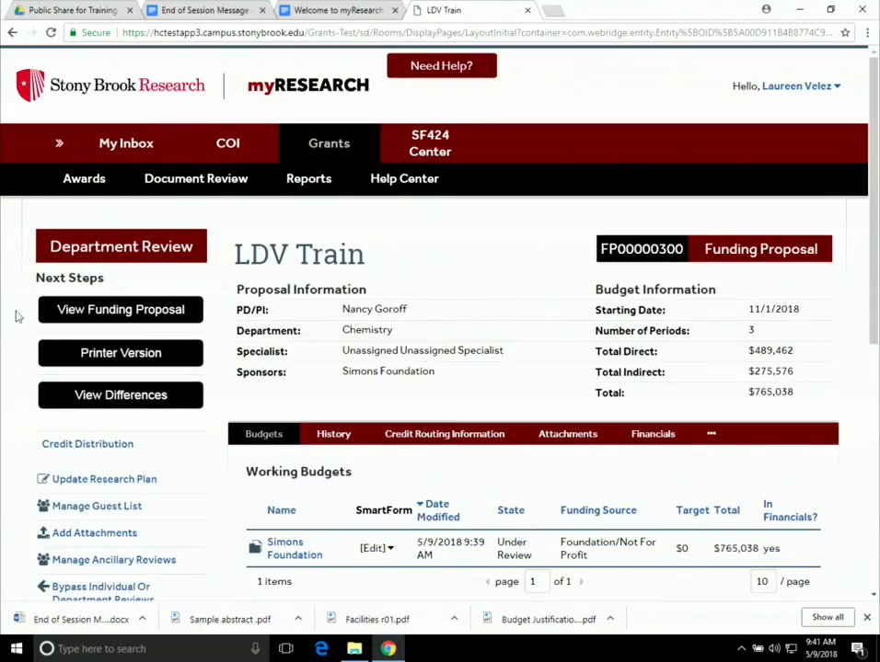
{"action": "scroll", "coordinate": [343, 395], "scroll_direction": "down", "scroll_amount": 2}
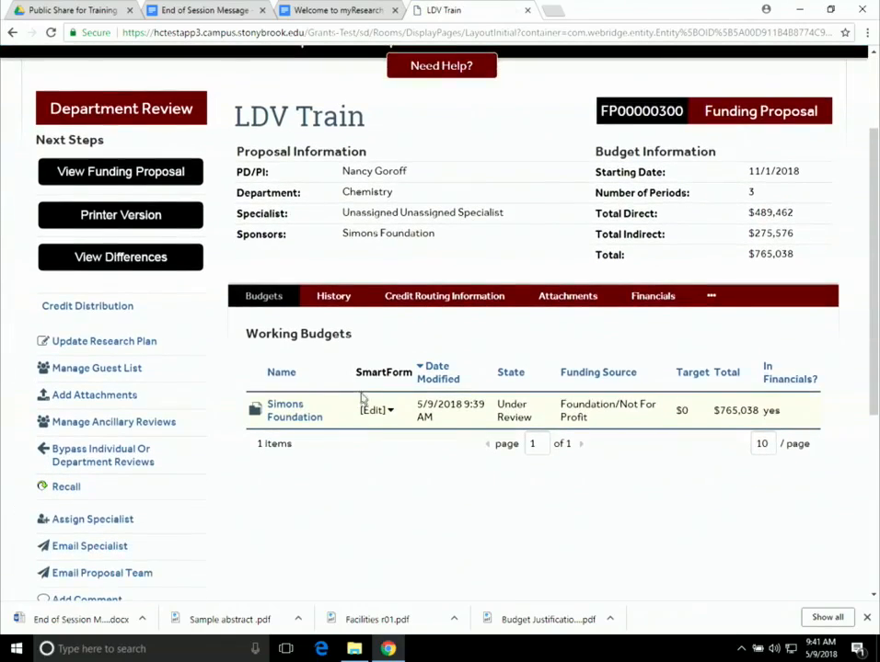
{"action": "left_click", "coordinate": [65, 492]}
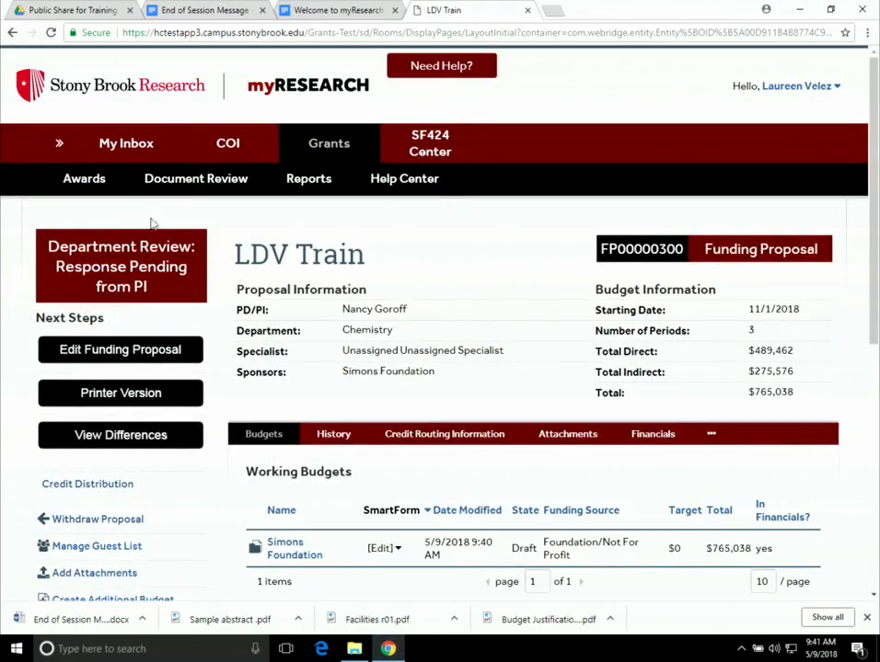
{"action": "scroll", "coordinate": [322, 267], "scroll_direction": "down", "scroll_amount": 3}
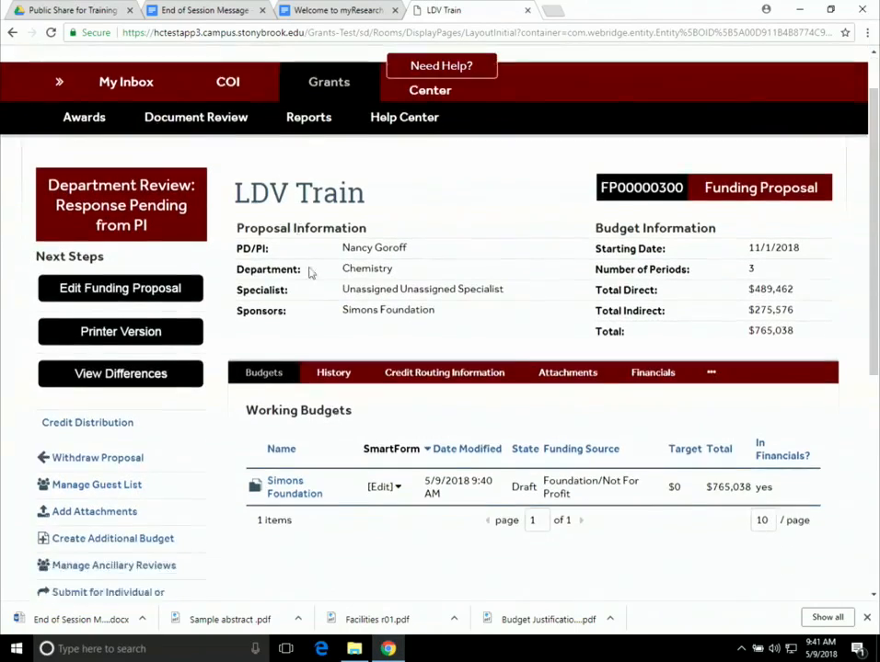
{"action": "scroll", "coordinate": [234, 393], "scroll_direction": "down", "scroll_amount": 1}
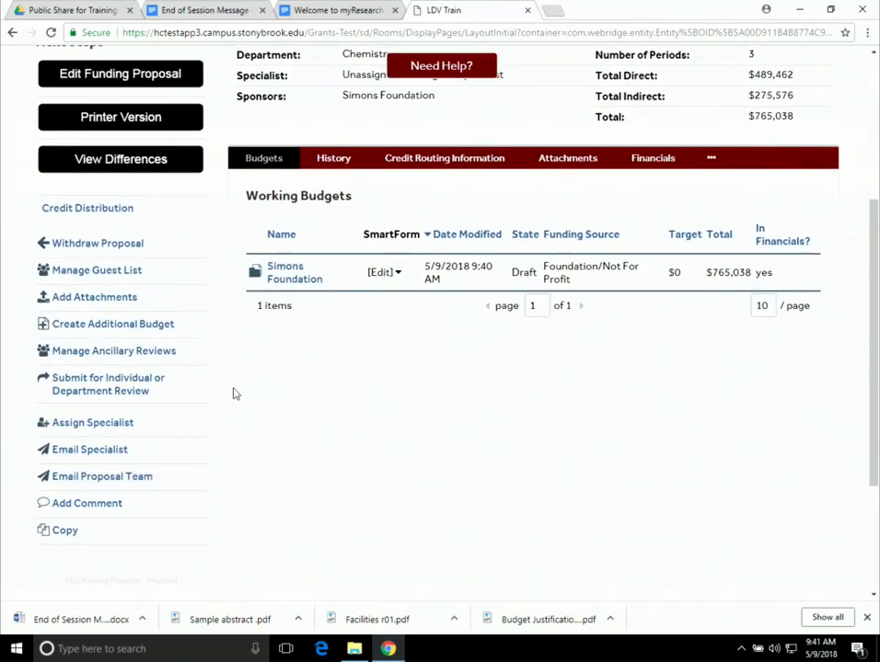
{"action": "scroll", "coordinate": [518, 367], "scroll_direction": "up", "scroll_amount": 4}
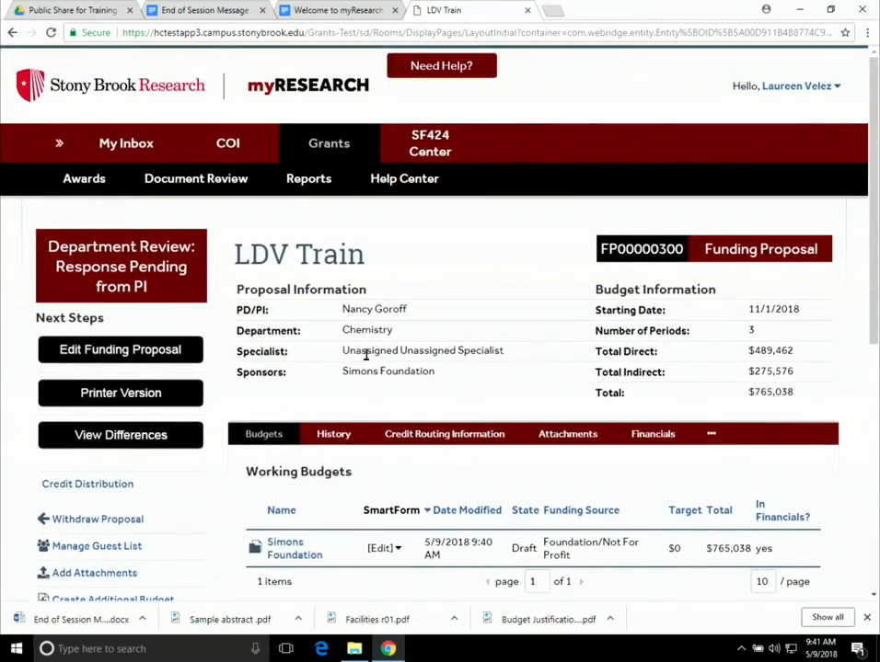
- Edit the proposal and review Proposal Description & Contacts: Simons Foundation sponsor, one IFR account at 5% effort
{"action": "left_click", "coordinate": [152, 347]}
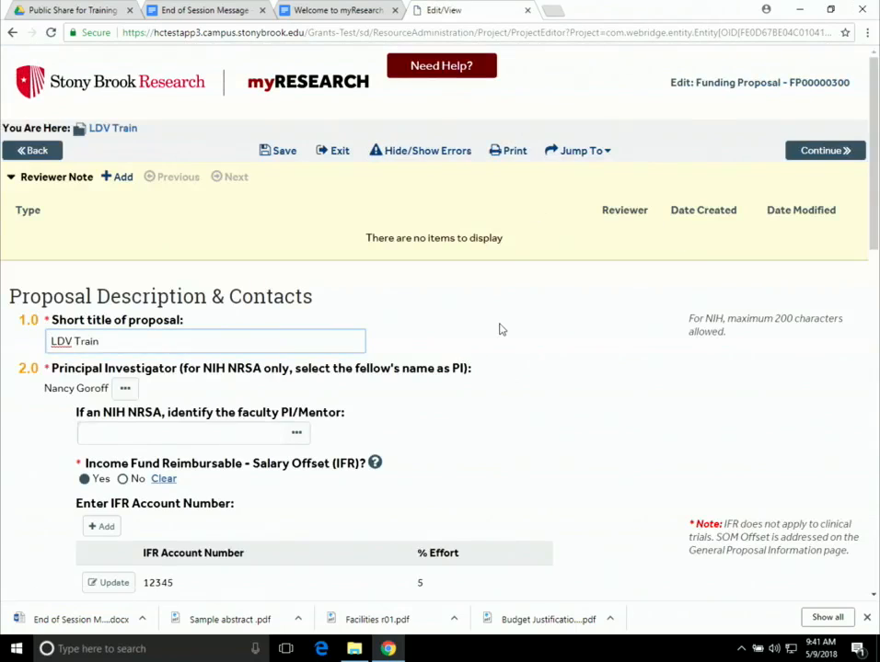
{"action": "scroll", "coordinate": [497, 332], "scroll_direction": "down", "scroll_amount": 5}
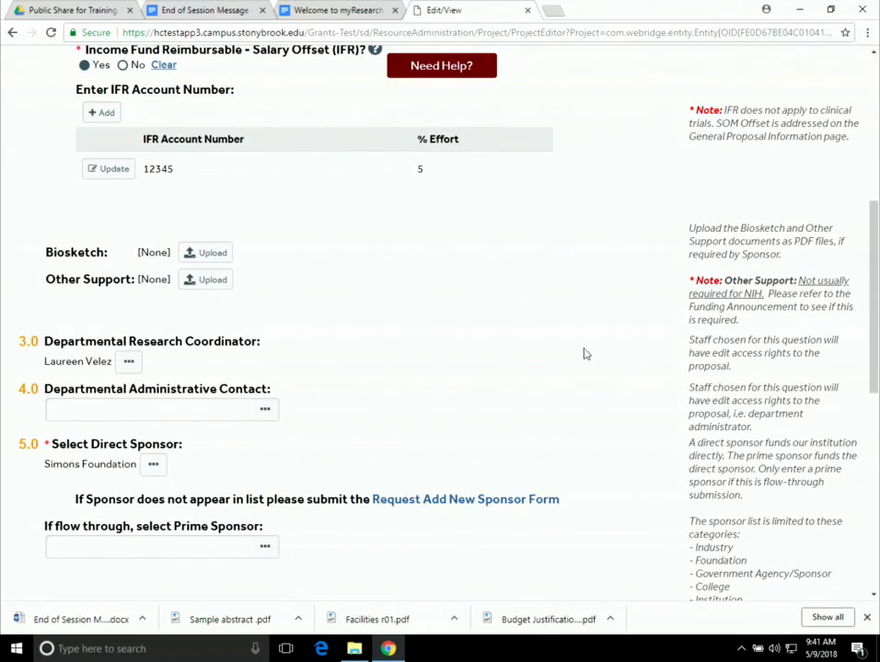
{"action": "scroll", "coordinate": [662, 363], "scroll_direction": "up", "scroll_amount": 3}
{"action": "scroll", "coordinate": [497, 184], "scroll_direction": "down", "scroll_amount": 5}
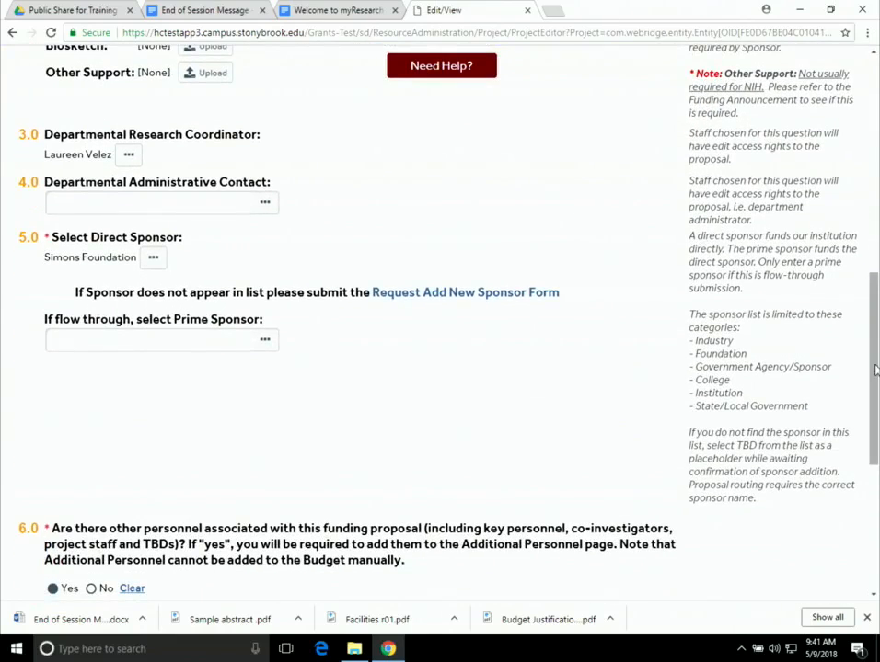
{"action": "scroll", "coordinate": [686, 264], "scroll_direction": "up", "scroll_amount": 2}
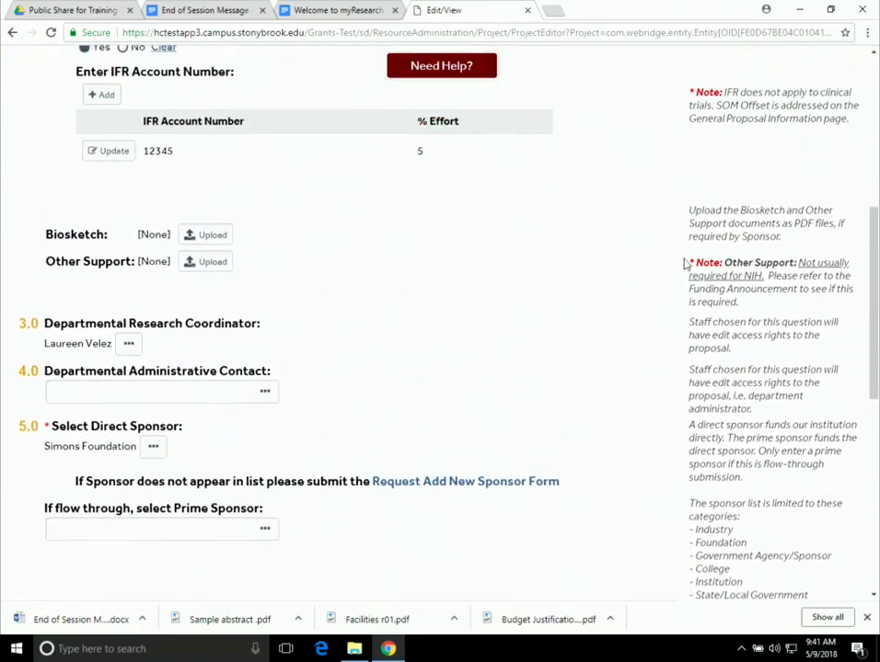
{"action": "scroll", "coordinate": [685, 264], "scroll_direction": "up", "scroll_amount": 5}
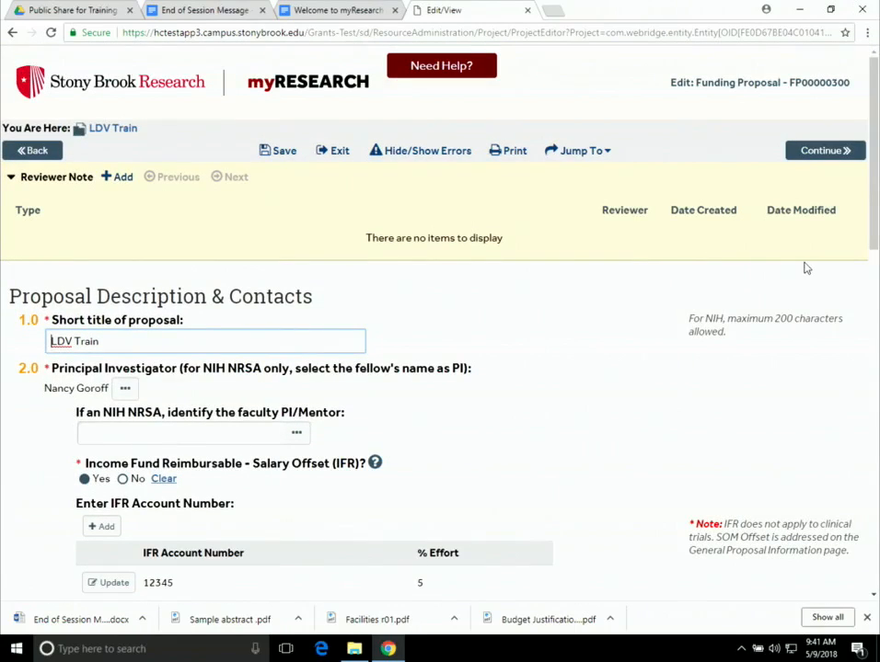
{"action": "scroll", "coordinate": [805, 268], "scroll_direction": "down", "scroll_amount": 7}
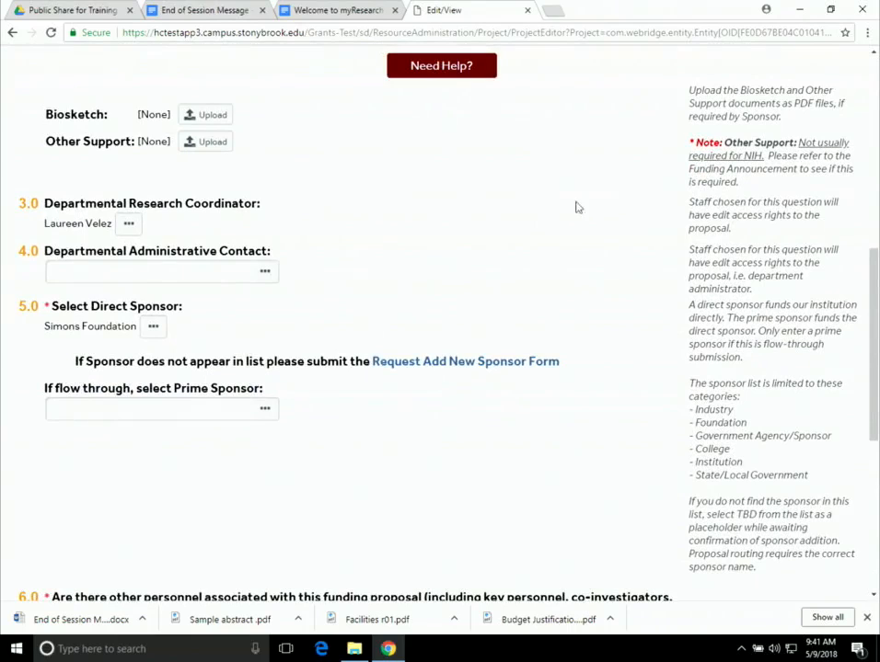
{"action": "scroll", "coordinate": [589, 210], "scroll_direction": "down", "scroll_amount": 1}
{"action": "scroll", "coordinate": [552, 285], "scroll_direction": "up", "scroll_amount": 1}
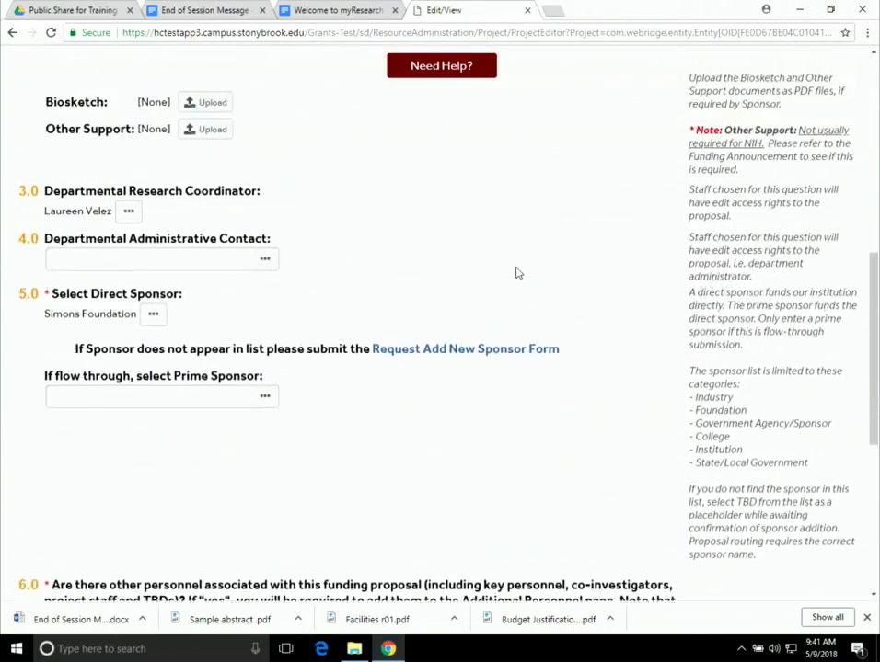
{"action": "scroll", "coordinate": [517, 272], "scroll_direction": "up", "scroll_amount": 2}
{"action": "scroll", "coordinate": [519, 271], "scroll_direction": "up", "scroll_amount": 1}
{"action": "scroll", "coordinate": [522, 270], "scroll_direction": "down", "scroll_amount": 2}
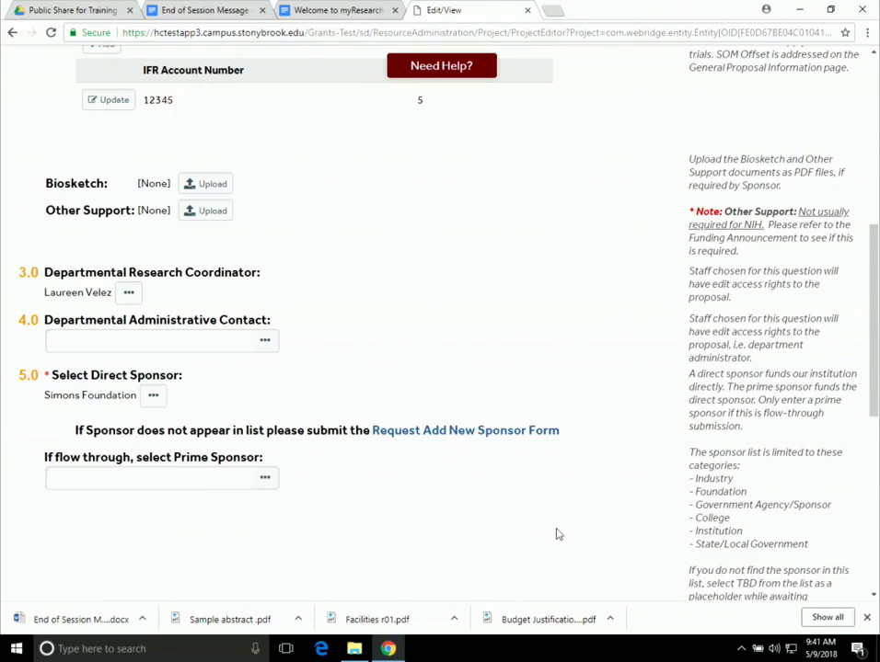
{"action": "scroll", "coordinate": [556, 531], "scroll_direction": "up", "scroll_amount": 1}
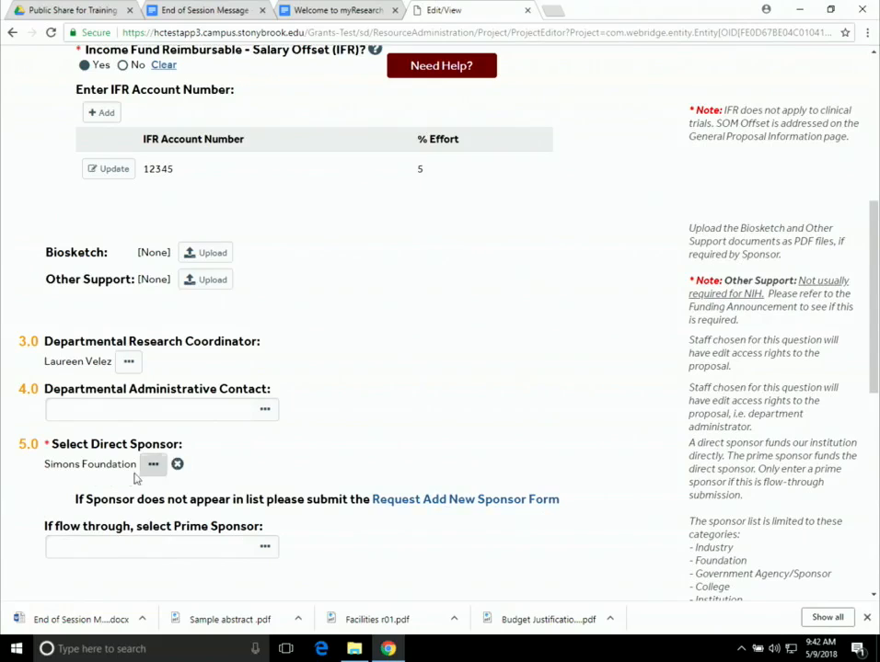
{"action": "mouse_move", "coordinate": [152, 476]}
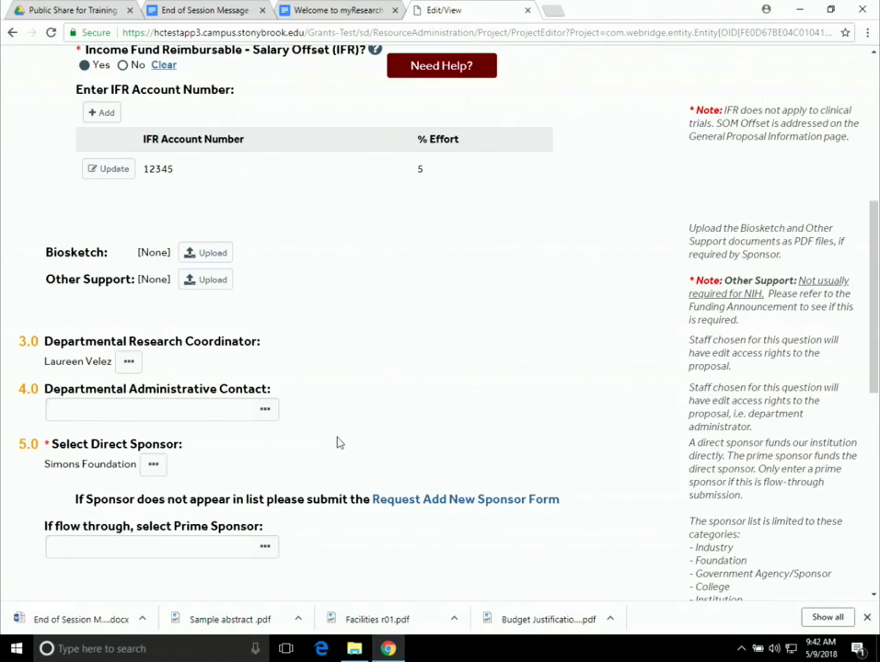
{"action": "scroll", "coordinate": [420, 460], "scroll_direction": "down", "scroll_amount": 1}
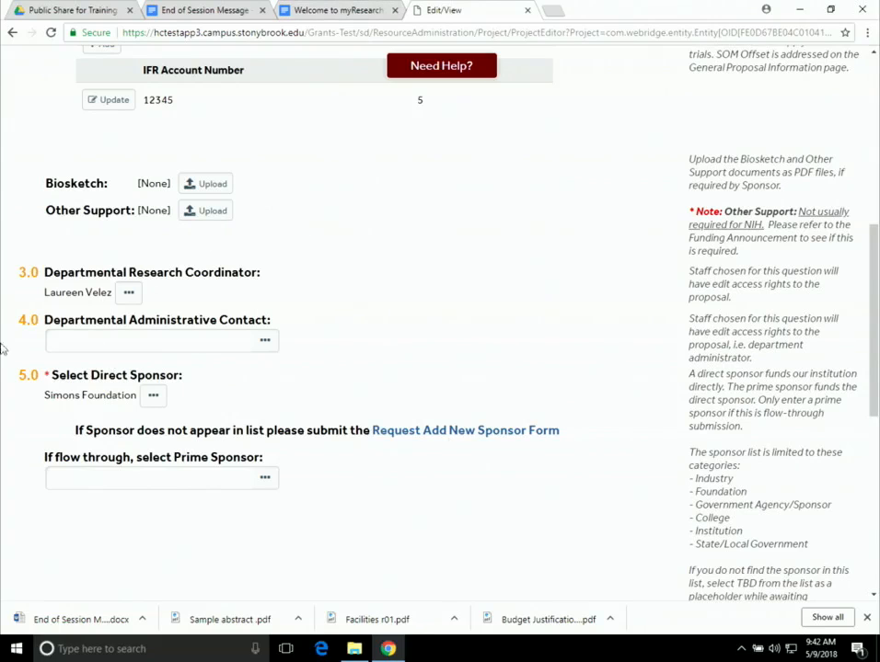
{"action": "scroll", "coordinate": [471, 204], "scroll_direction": "down", "scroll_amount": 1}
{"action": "scroll", "coordinate": [538, 234], "scroll_direction": "up", "scroll_amount": 6}
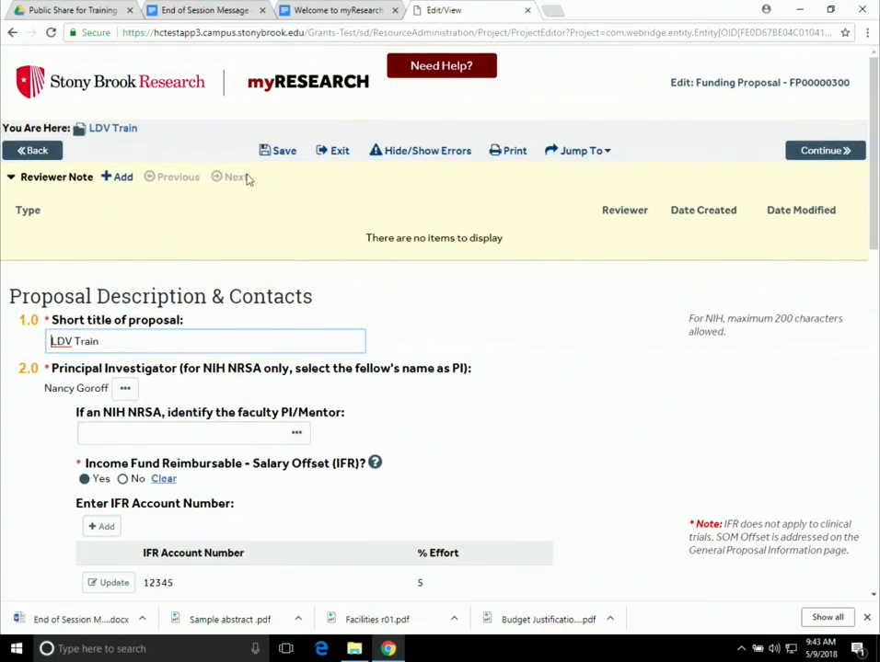
- Exit the editor to the LDV Train workspace and open the Downloads folder in File Explorer
{"action": "left_click", "coordinate": [337, 152]}
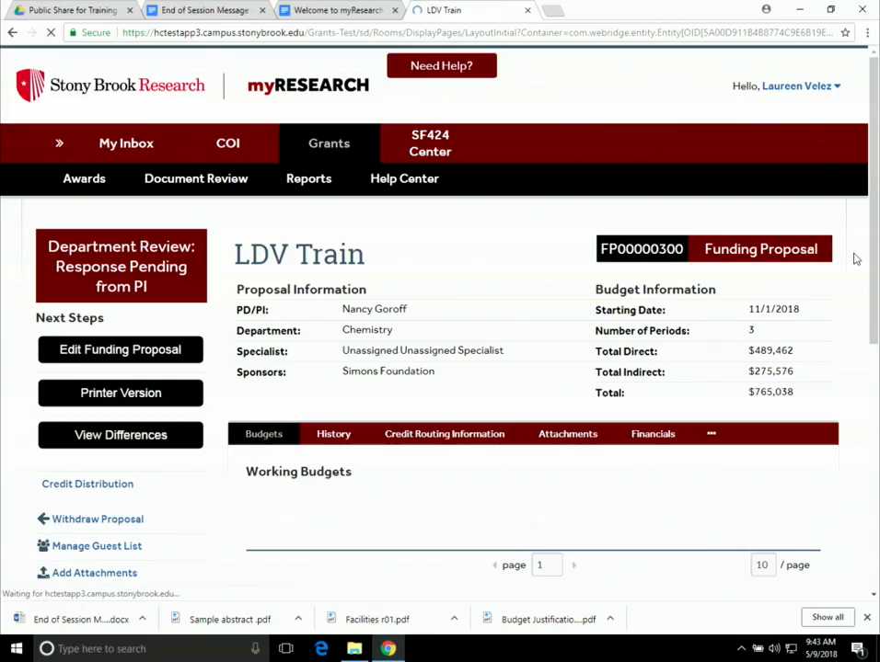
{"action": "scroll", "coordinate": [382, 367], "scroll_direction": "down", "scroll_amount": 3}
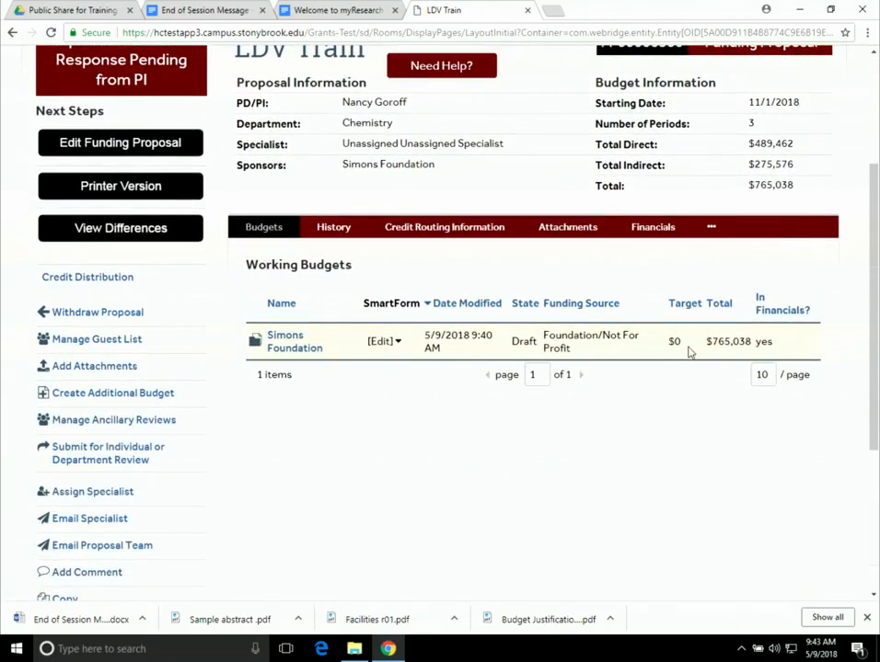
{"action": "scroll", "coordinate": [688, 353], "scroll_direction": "down", "scroll_amount": 3}
{"action": "scroll", "coordinate": [692, 351], "scroll_direction": "up", "scroll_amount": 2}
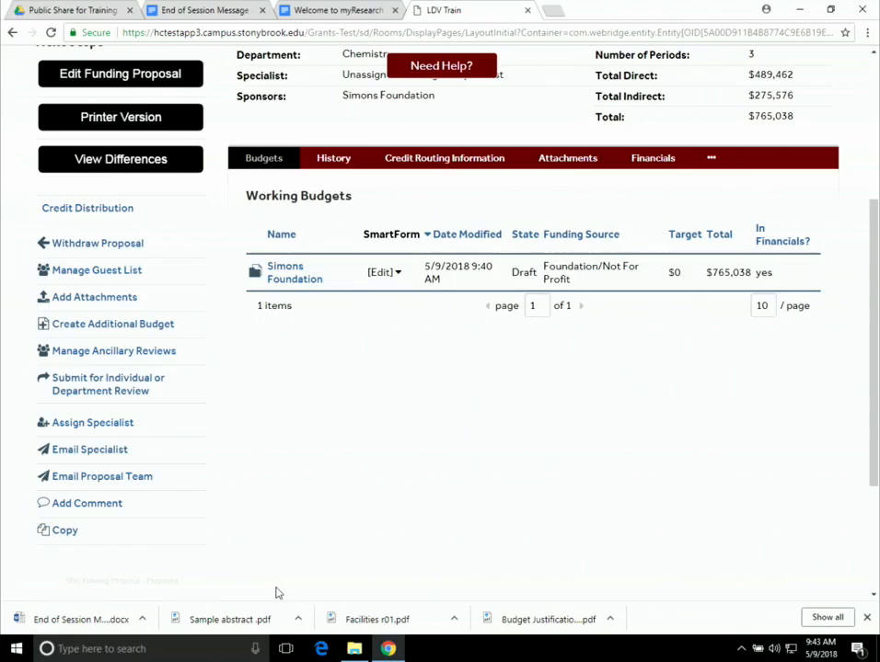
{"action": "left_click", "coordinate": [354, 648]}
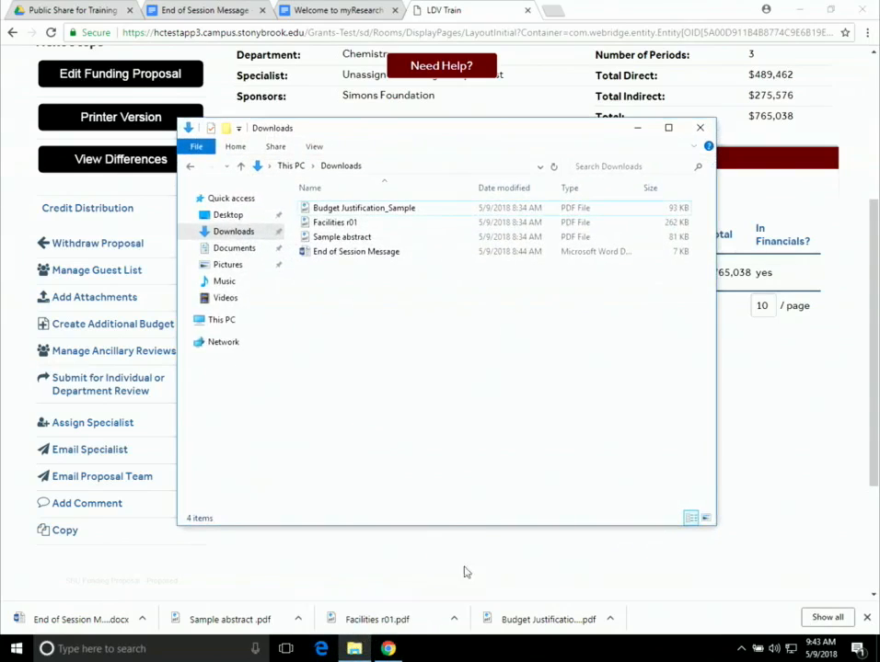